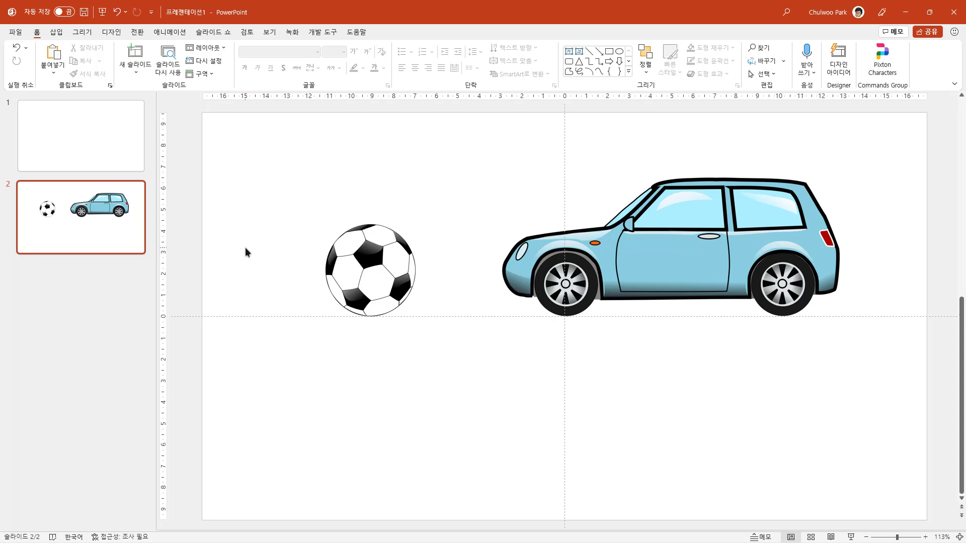
# Insert a new blank slide after slide 2
pyautogui.click(92, 278)
pyautogui.rightClick(93, 278)
pyautogui.click(135, 318)
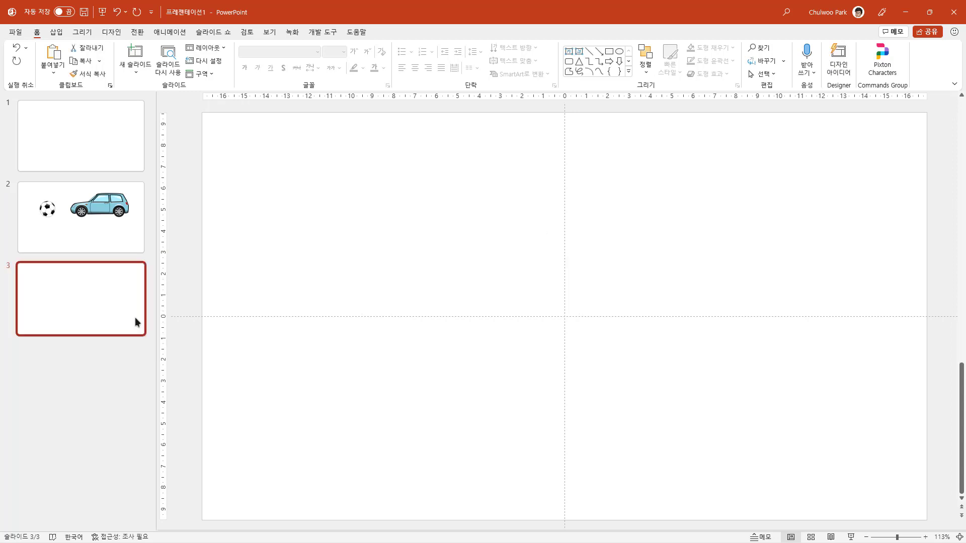
# Copy the soccer ball from slide 2 onto slide 3 and move it toward the left edge
pyautogui.click(86, 229)
pyautogui.click(364, 262)
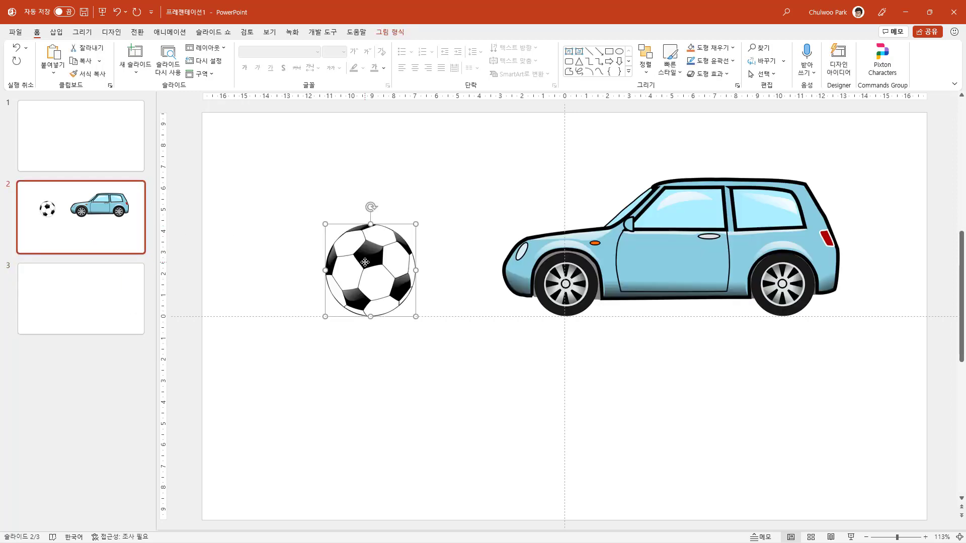
pyautogui.hotkey('ctrl', 'c')
pyautogui.click(65, 308)
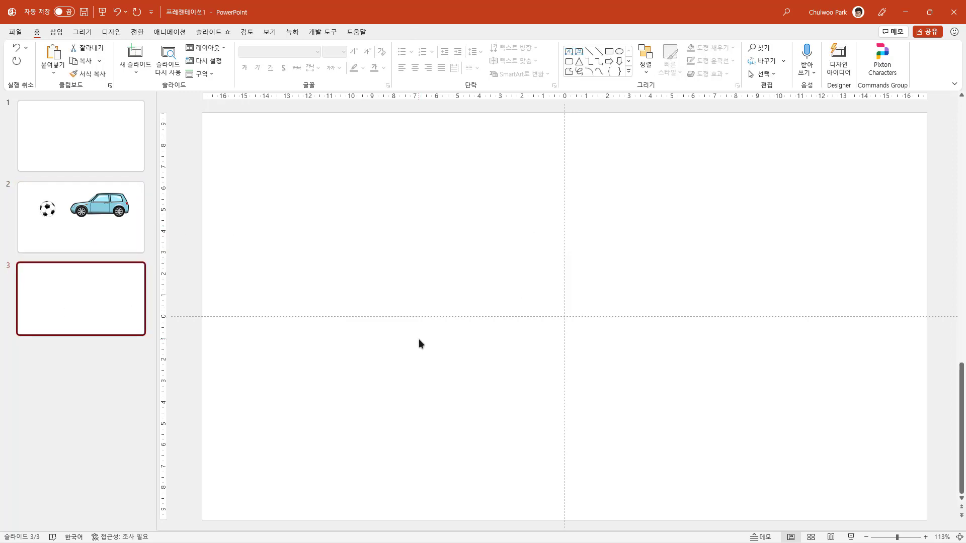
pyautogui.hotkey('ctrl', 'v')
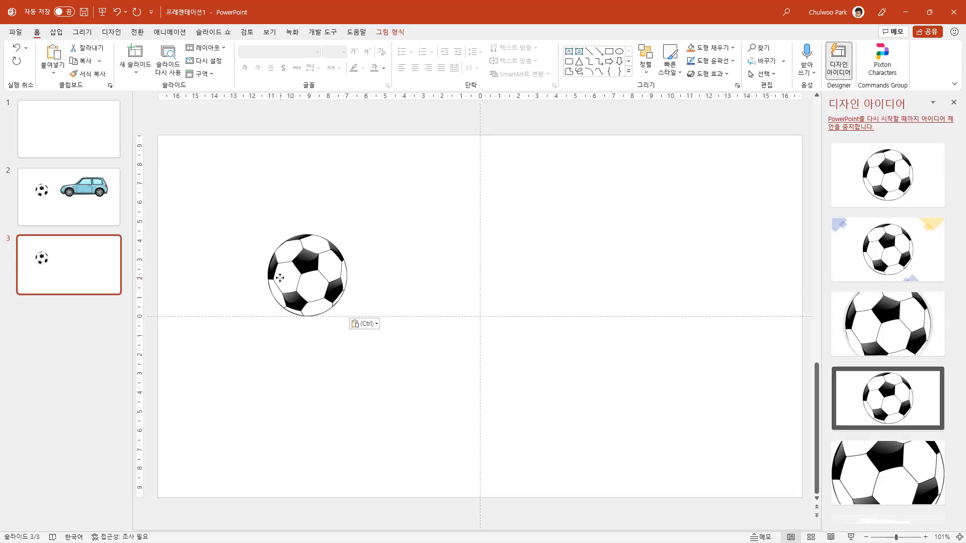
pyautogui.moveTo(280, 278); pyautogui.dragTo(196, 278)
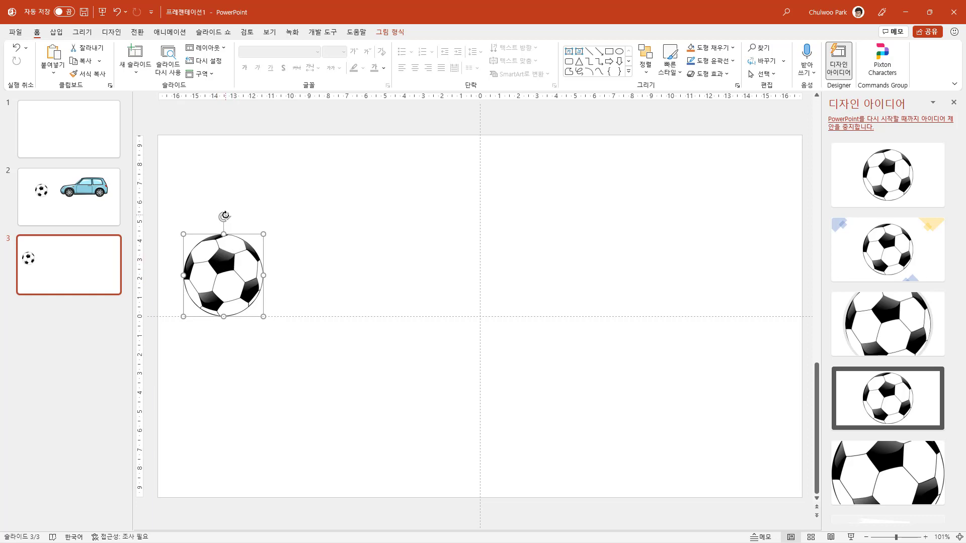
pyautogui.click(135, 34)
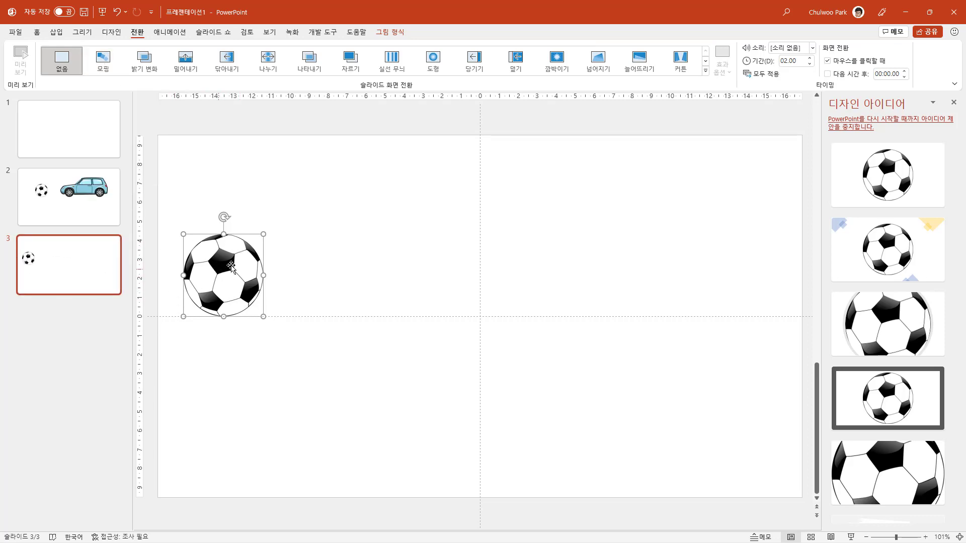
# Duplicate slide 3 as a new slide 4 with Ctrl+D
pyautogui.click(81, 281)
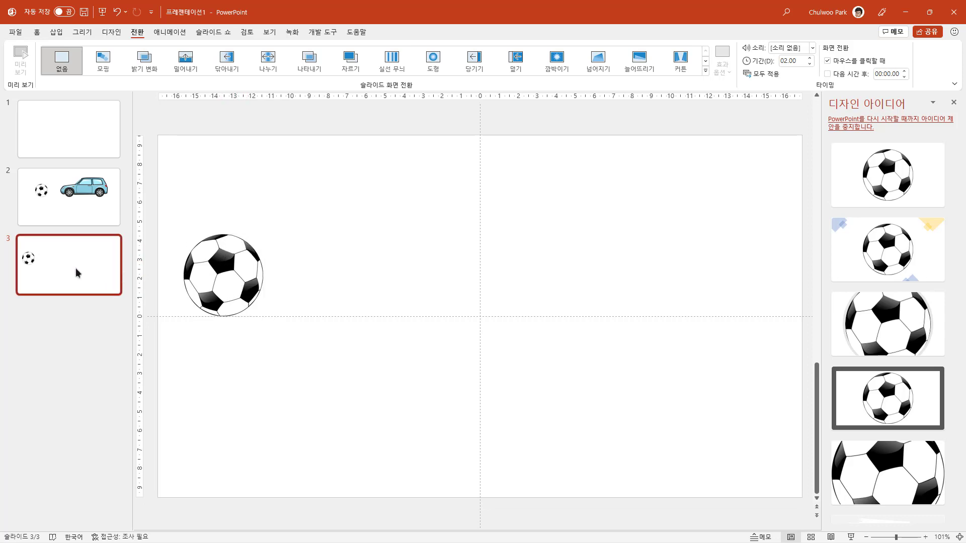
pyautogui.rightClick(77, 271)
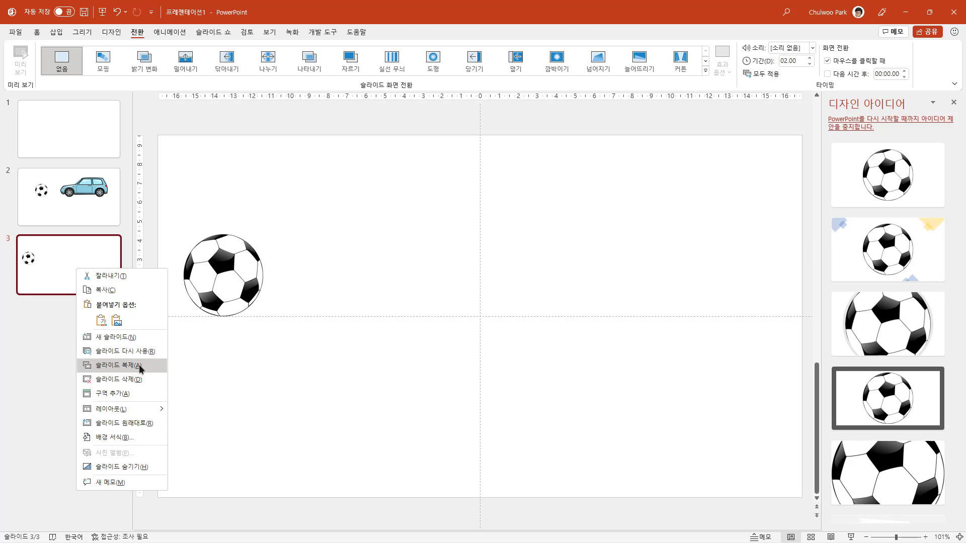
pyautogui.click(71, 253)
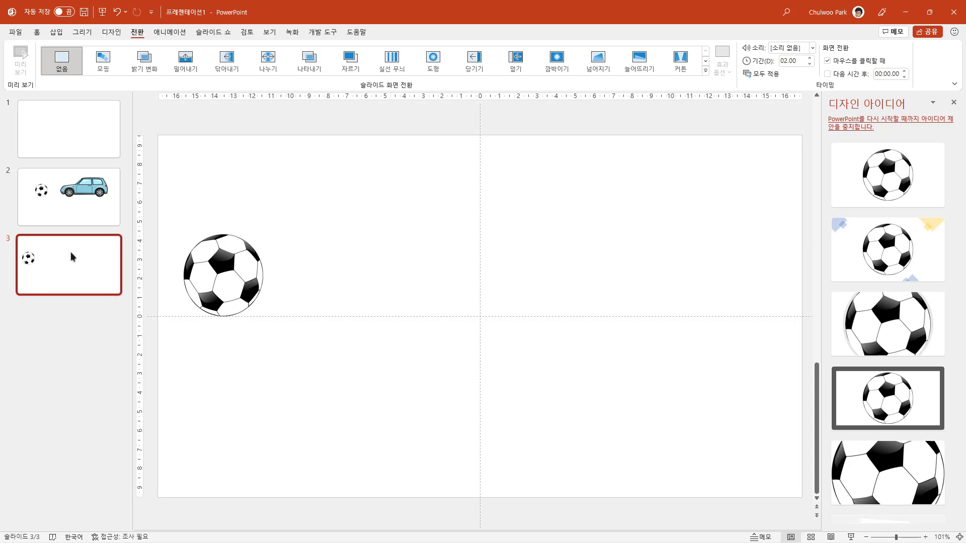
pyautogui.hotkey('ctrl', 'd')
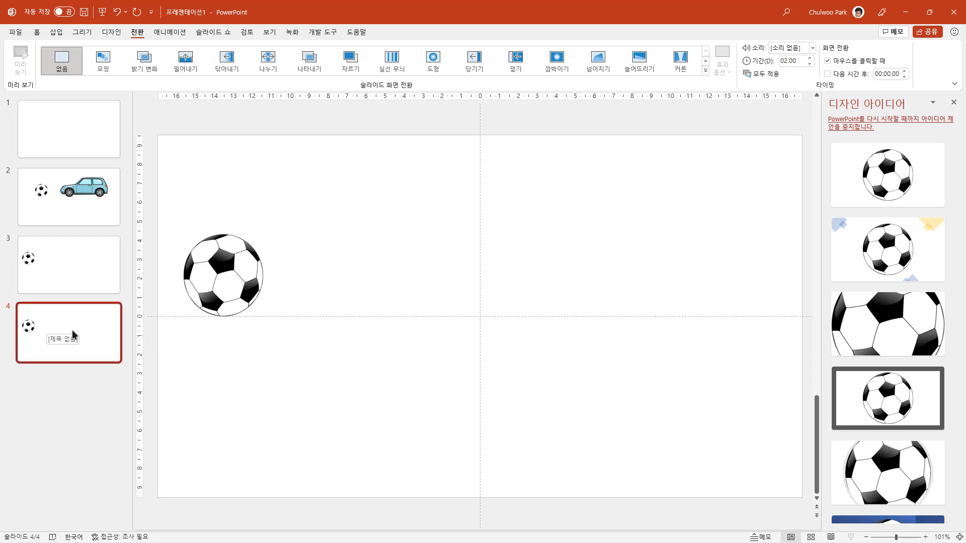
# Move the soccer ball on slide 4 to the right side, comparing against slide 3
pyautogui.click(223, 274)
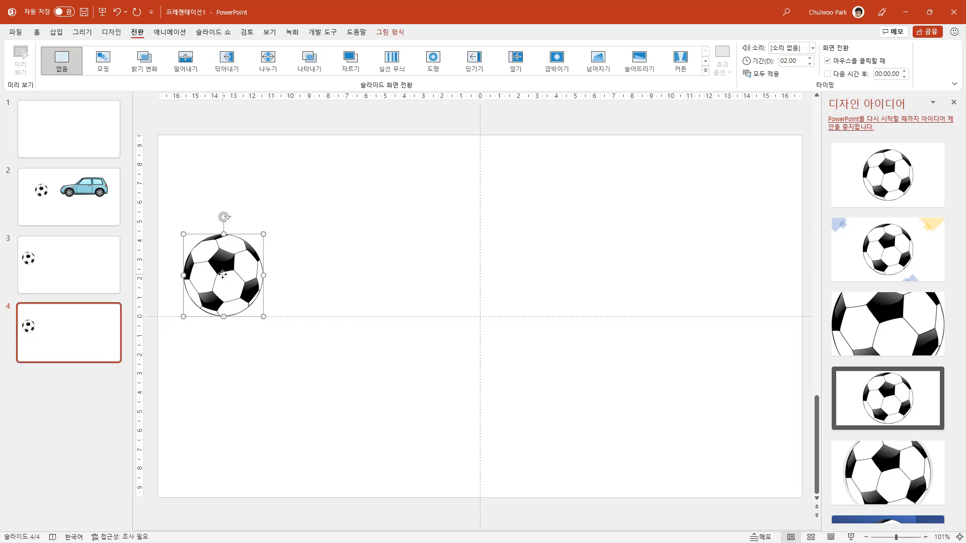
pyautogui.moveTo(223, 290); pyautogui.dragTo(737, 290)
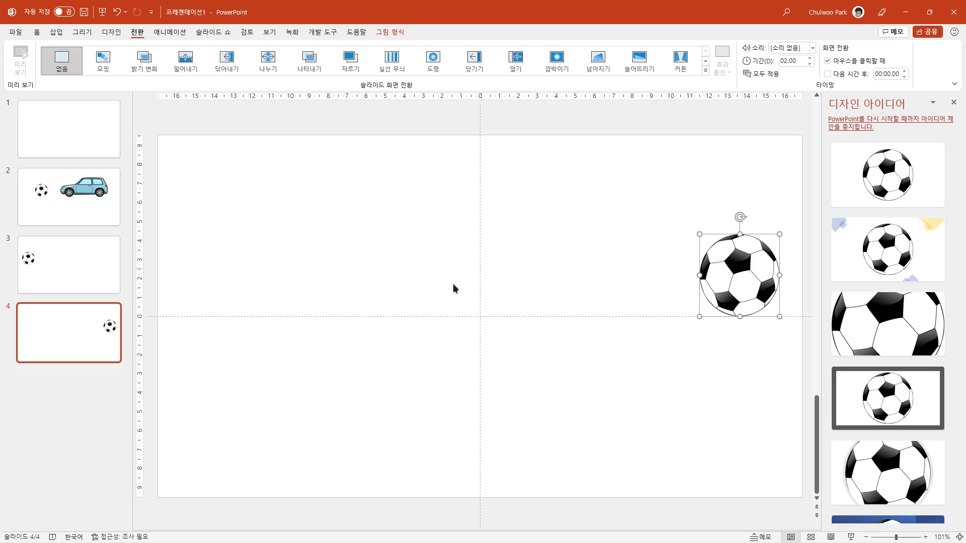
pyautogui.click(99, 289)
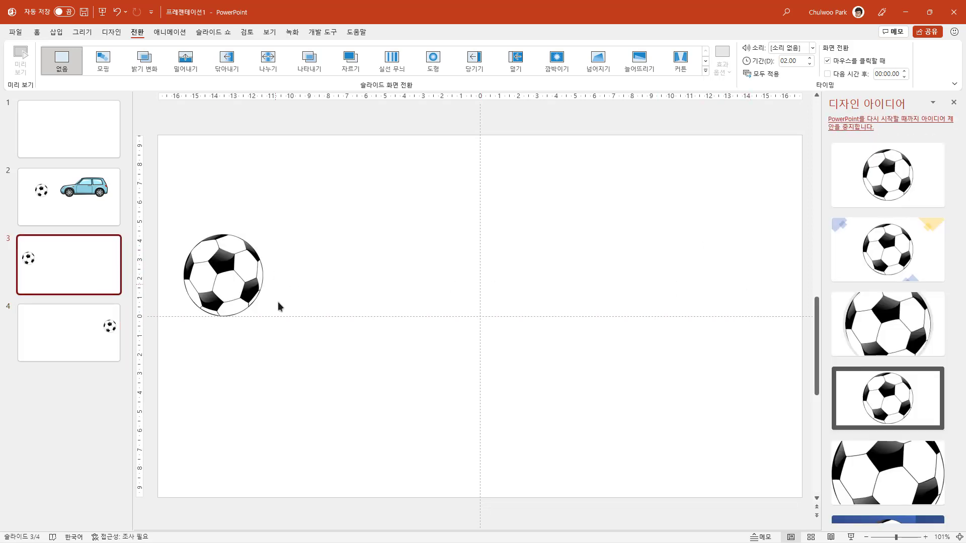
pyautogui.click(78, 330)
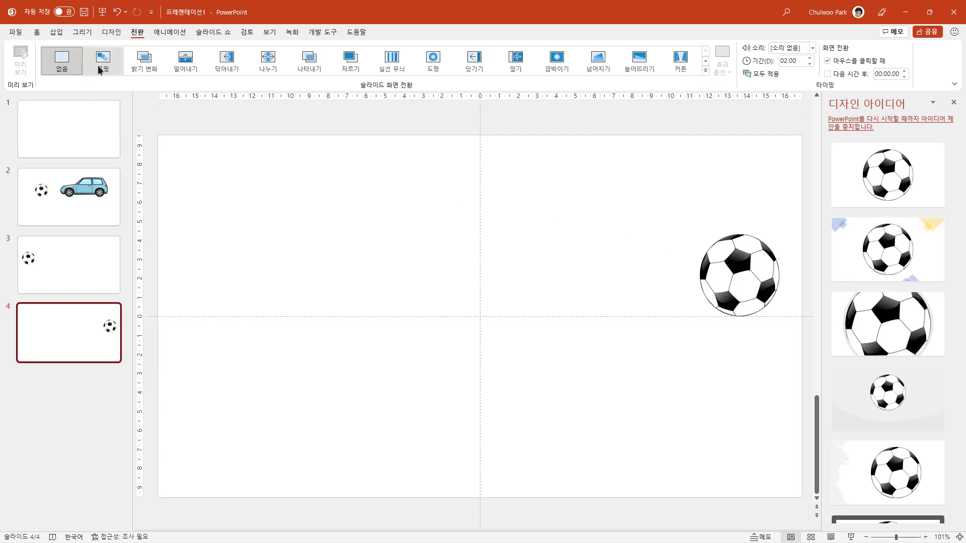
pyautogui.click(72, 271)
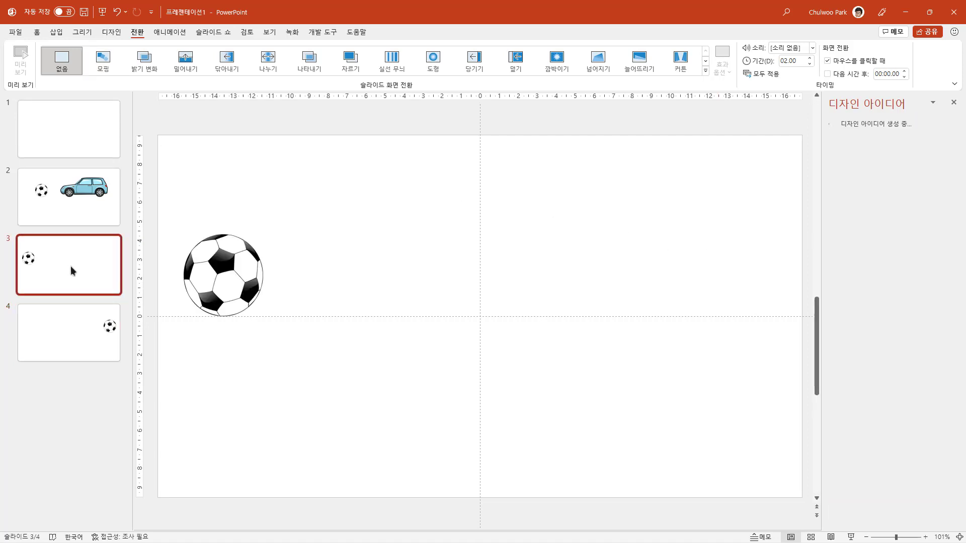
pyautogui.click(82, 322)
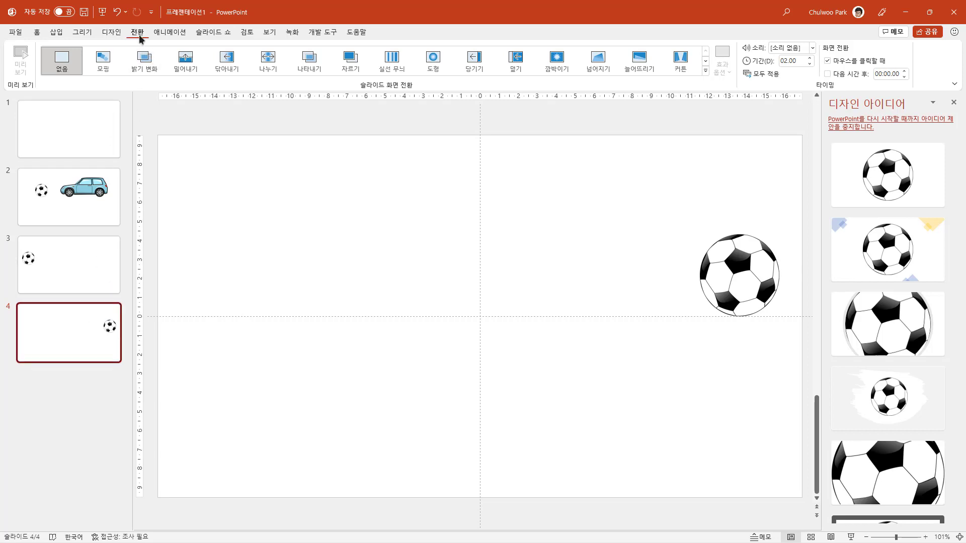
# Apply Morph to slide 4 and preview the ball's glide in a slide show from slide 3
pyautogui.click(110, 64)
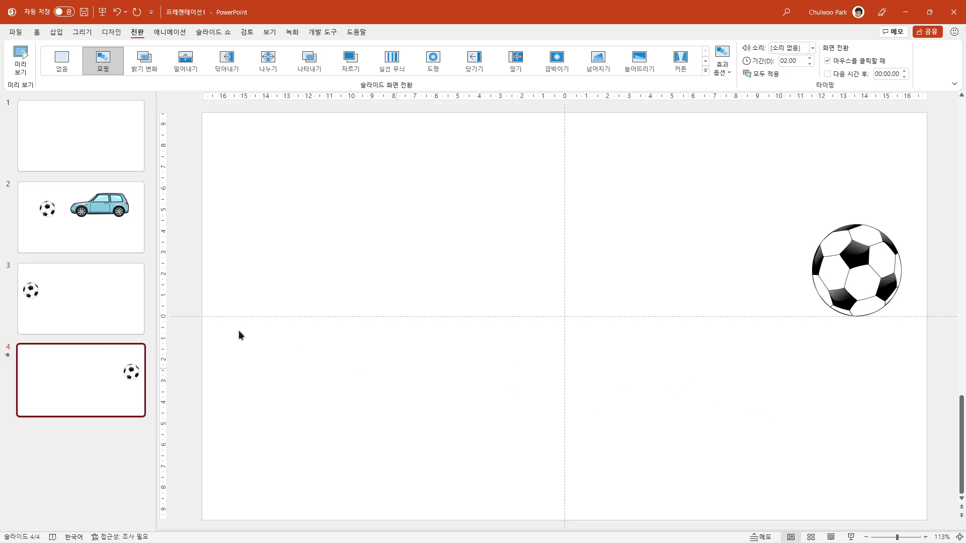
pyautogui.click(86, 313)
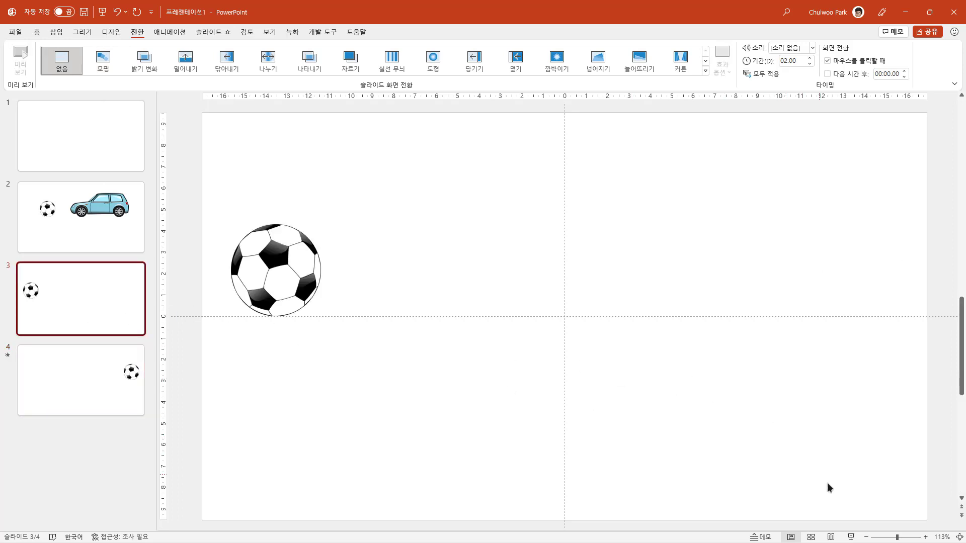
pyautogui.click(850, 537)
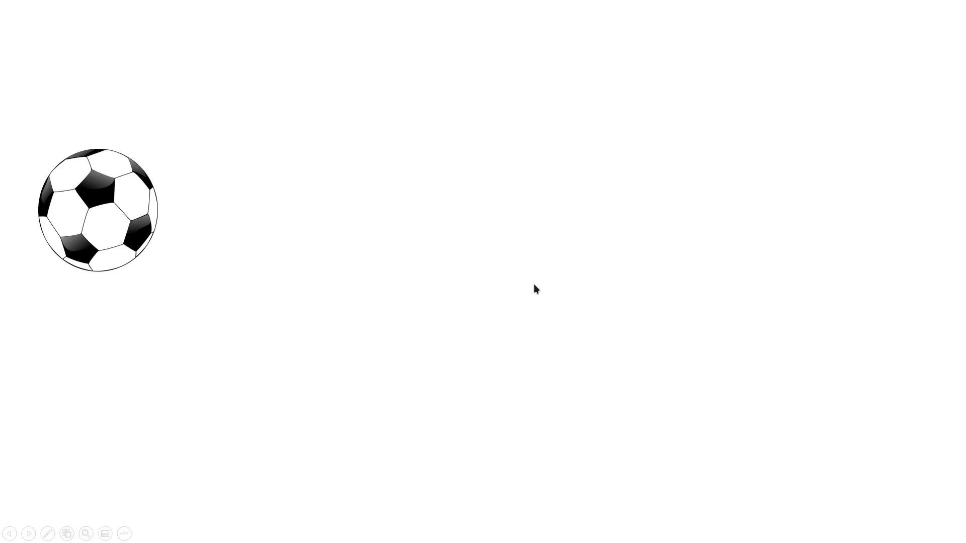
pyautogui.click(523, 327)
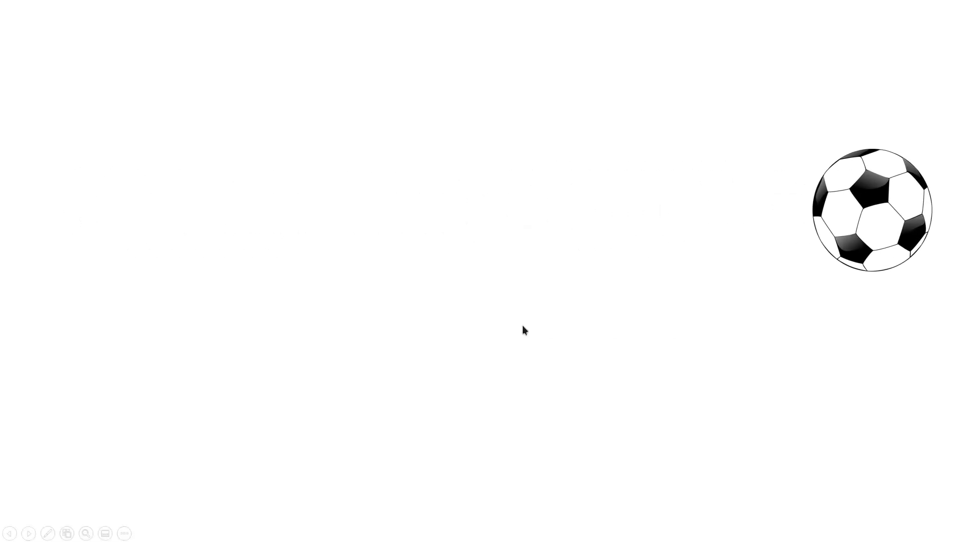
pyautogui.press('Escape')
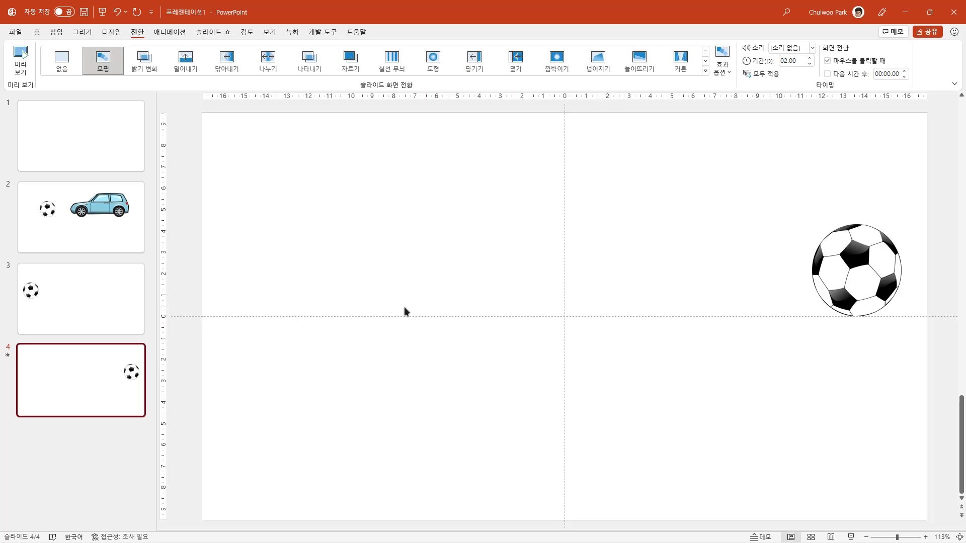
pyautogui.click(109, 303)
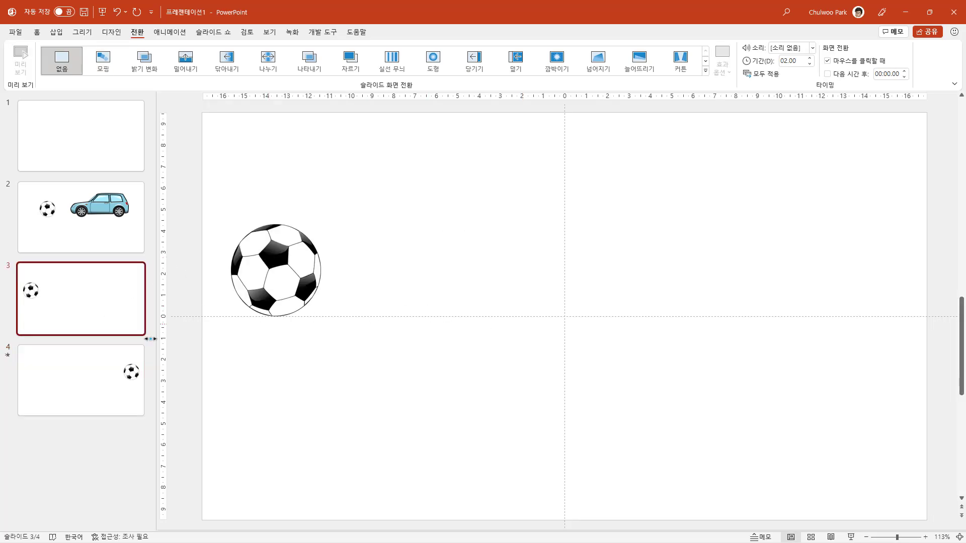
pyautogui.click(97, 381)
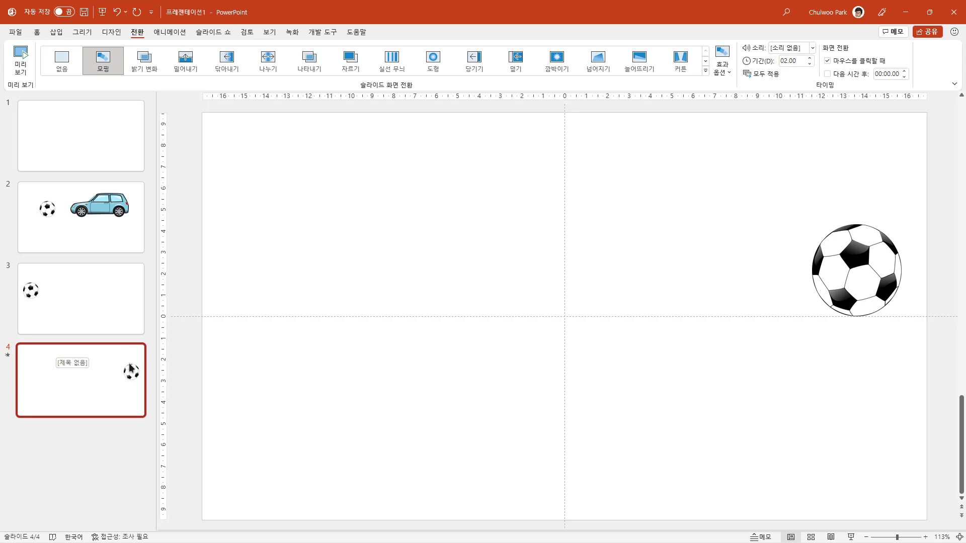
# Replay the slide show from slide 3 to watch the ball glide, then return to slide 4
pyautogui.click(74, 299)
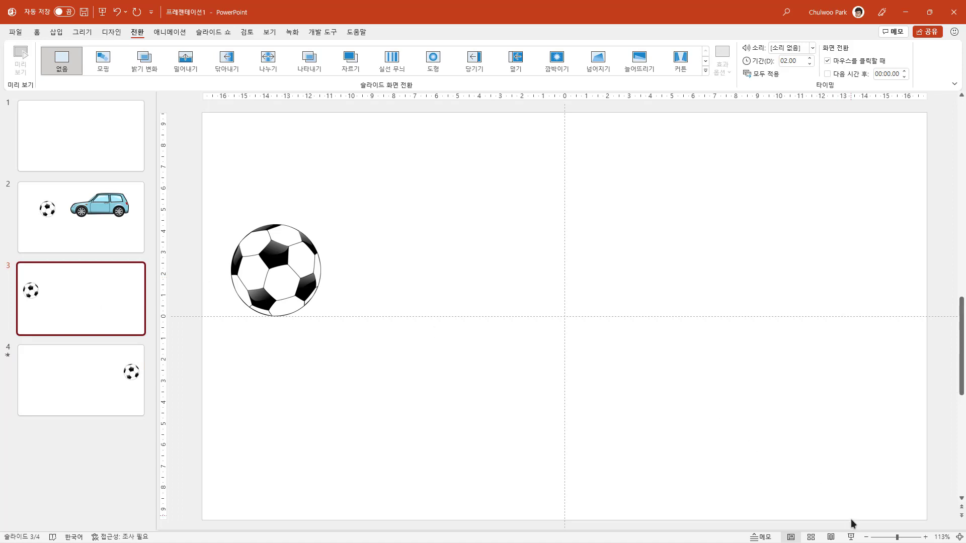
pyautogui.click(850, 537)
pyautogui.click(566, 330)
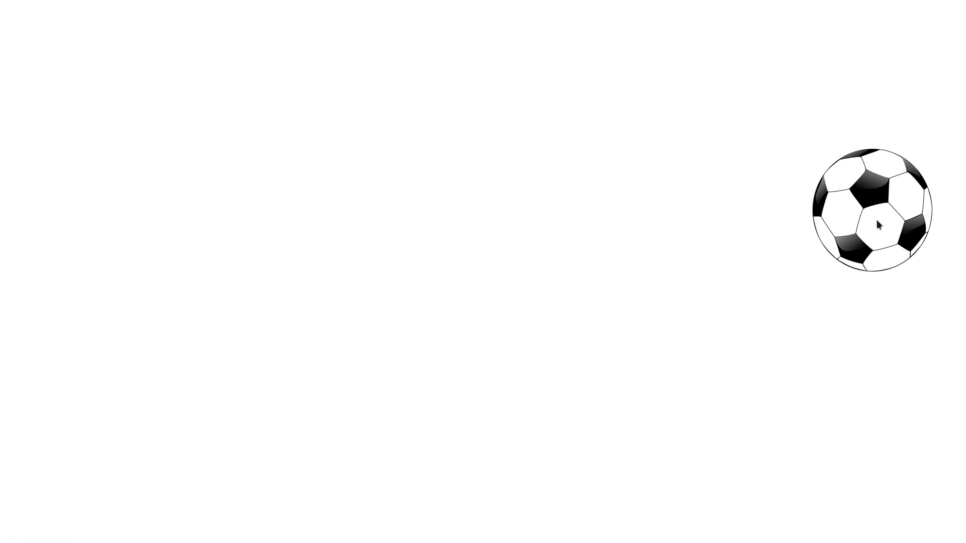
pyautogui.press('Escape')
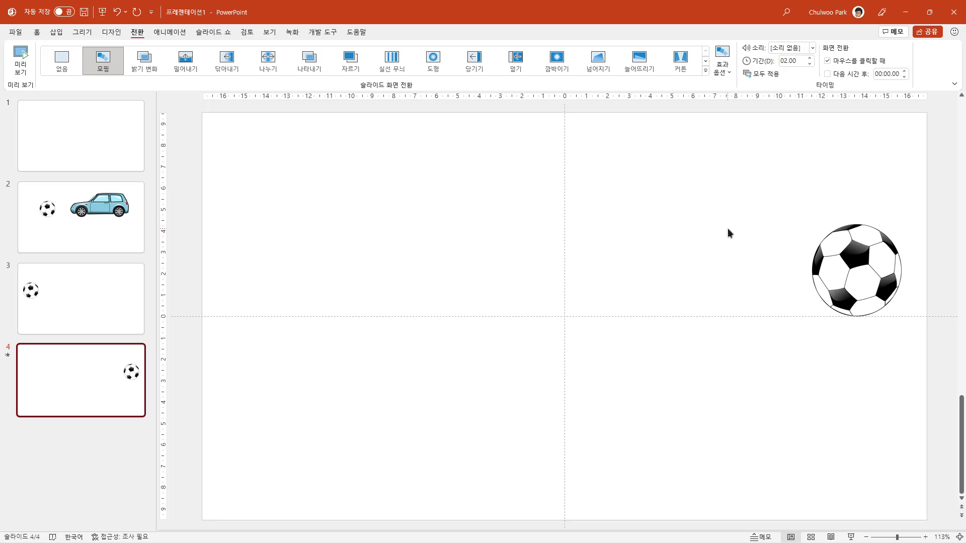
pyautogui.click(104, 317)
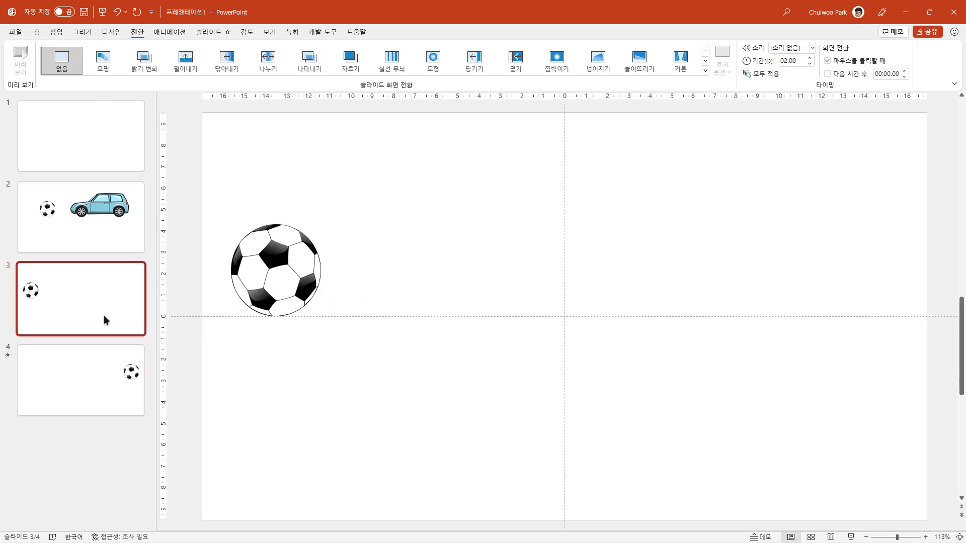
pyautogui.click(104, 373)
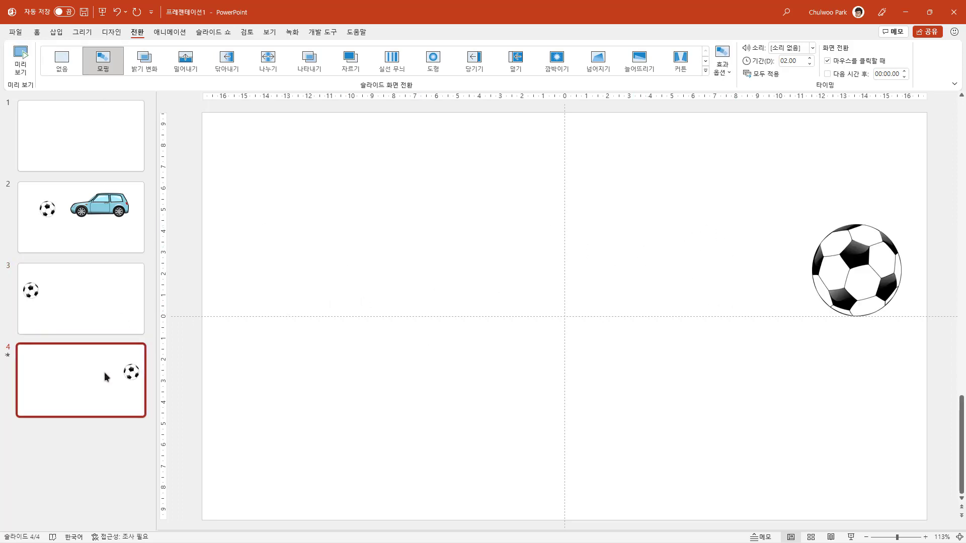
pyautogui.click(66, 302)
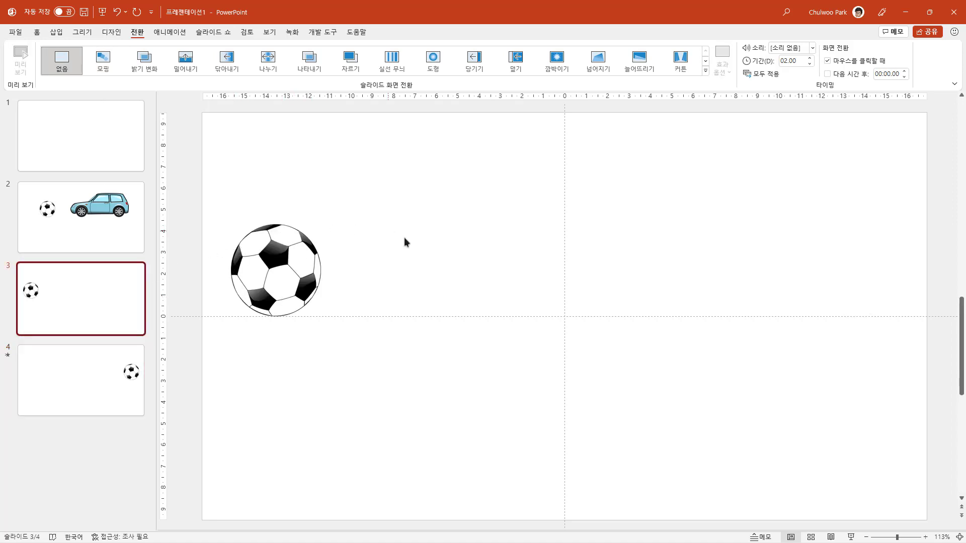
pyautogui.click(99, 373)
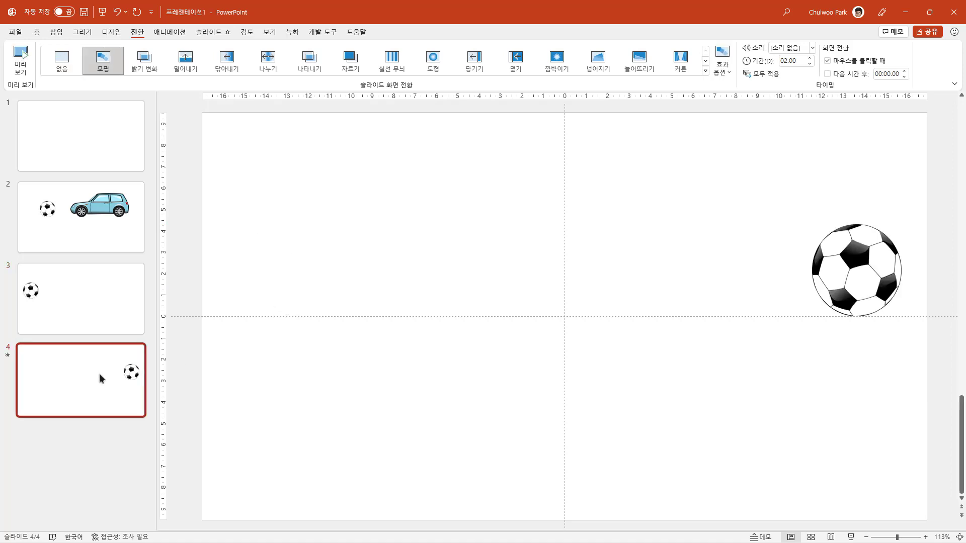
# Rotate the soccer ball on slide 4 with its rotation handle
pyautogui.click(859, 273)
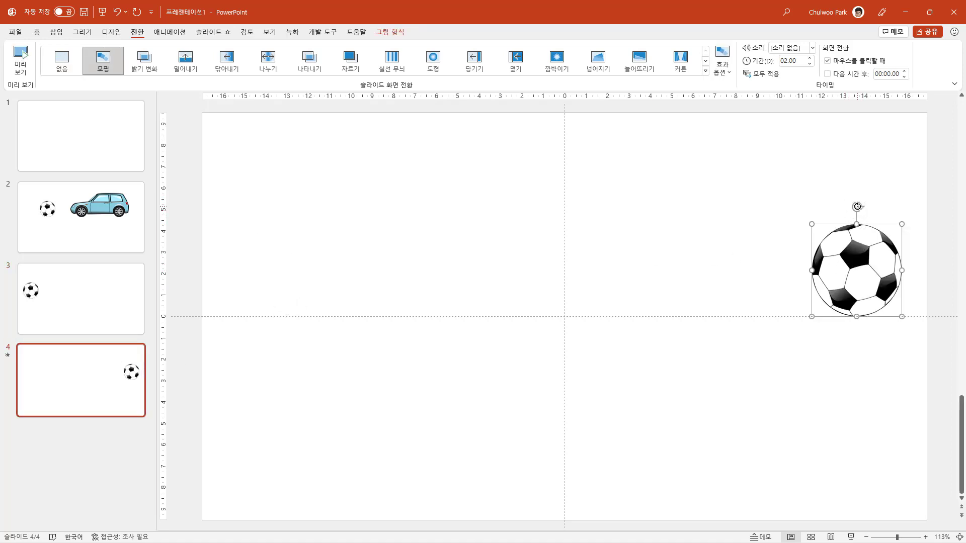
pyautogui.moveTo(857, 206); pyautogui.dragTo(886, 218)
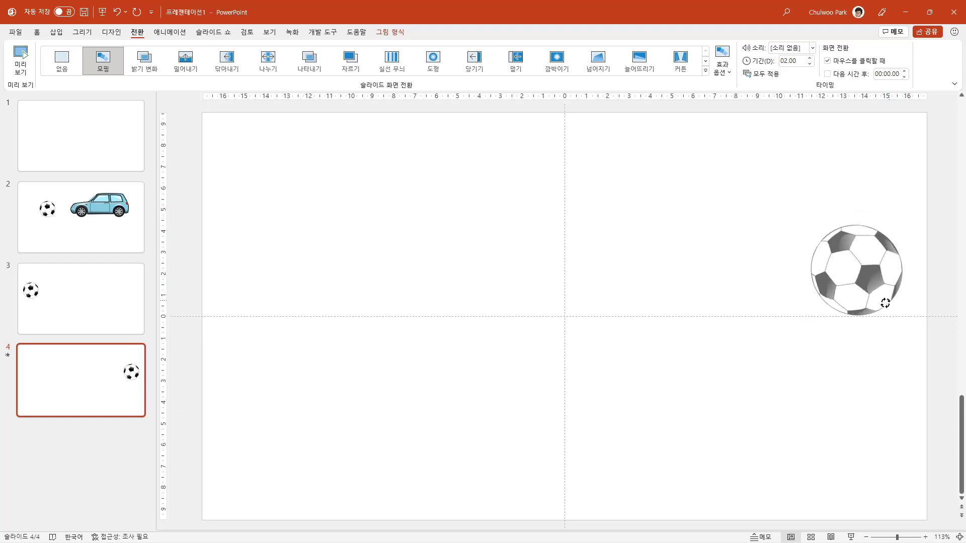
pyautogui.moveTo(886, 217)
pyautogui.mouseDown()
pyautogui.moveTo(841, 310)
pyautogui.moveTo(815, 300)
pyautogui.moveTo(804, 265)
pyautogui.moveTo(822, 237)
pyautogui.mouseUp()
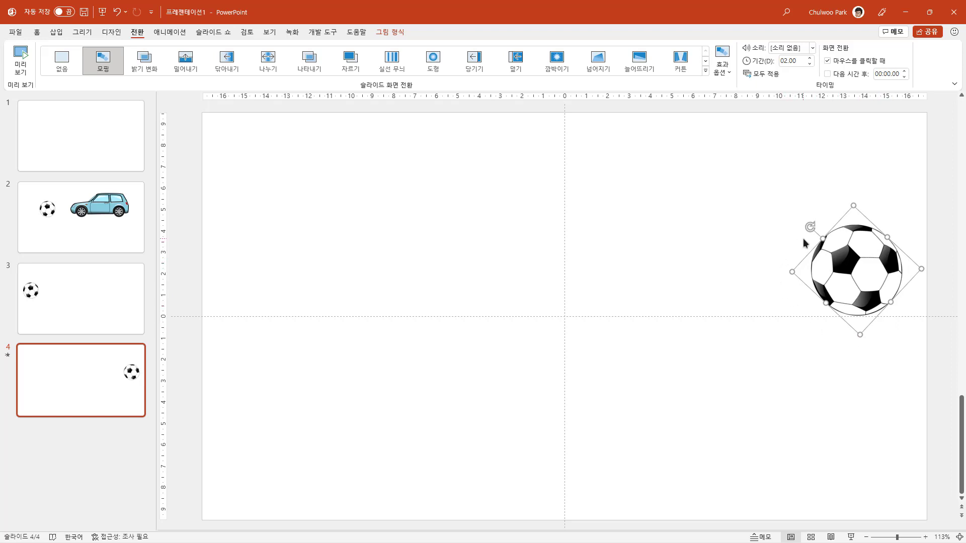
# Preview the rotating morph in a slide show from slide 3, then return to slide 4
pyautogui.click(81, 312)
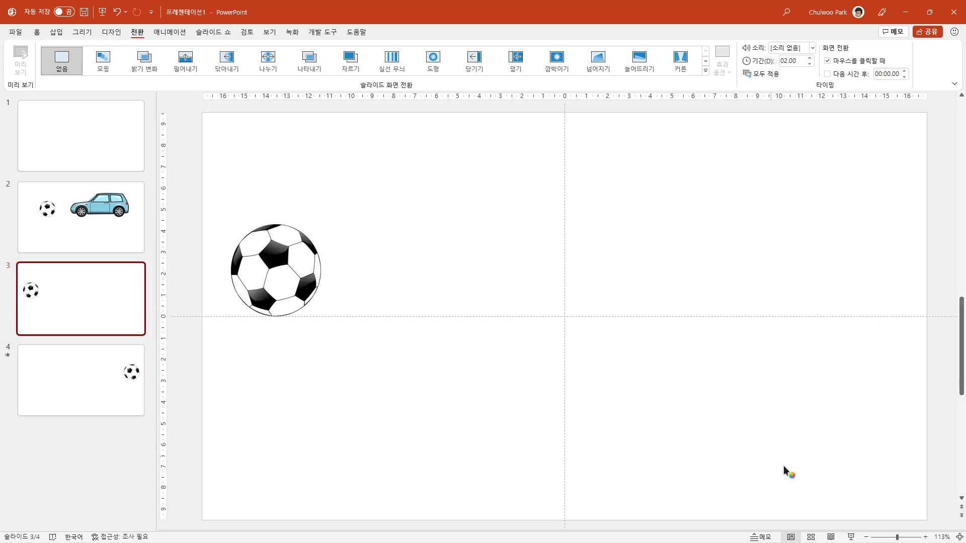
pyautogui.click(850, 537)
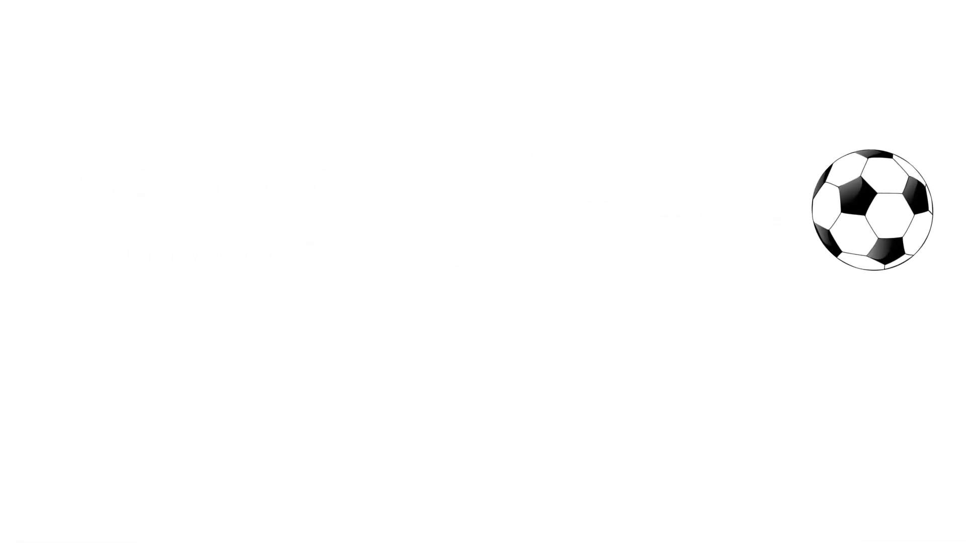
pyautogui.press('Escape')
pyautogui.click(104, 368)
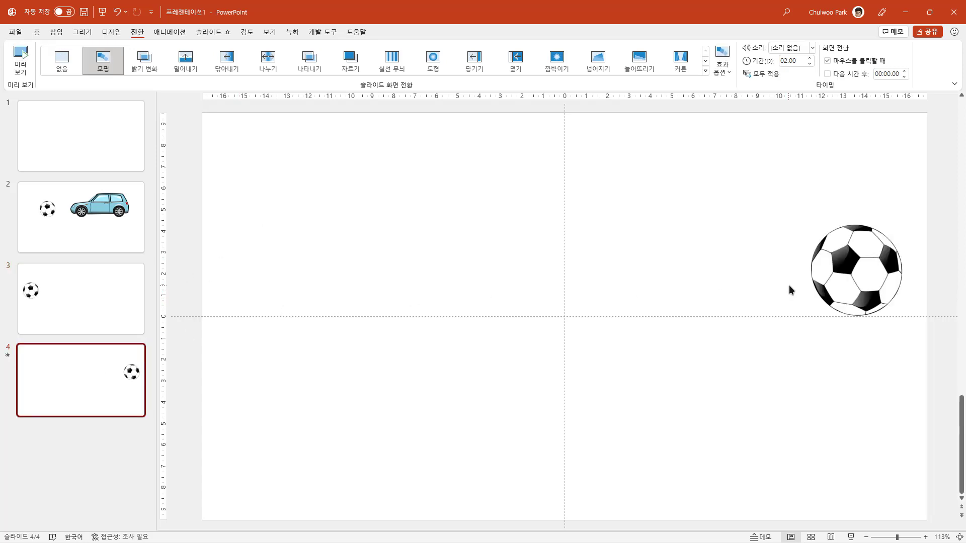
pyautogui.click(95, 309)
pyautogui.click(91, 374)
# Run the slide show from slide 3 twice more to check the left-to-right morph
pyautogui.click(128, 322)
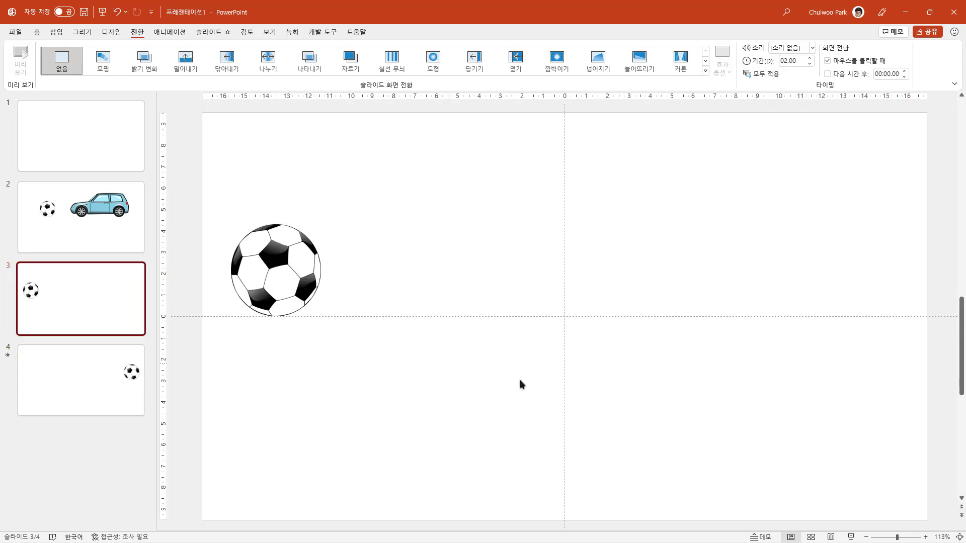
pyautogui.click(850, 536)
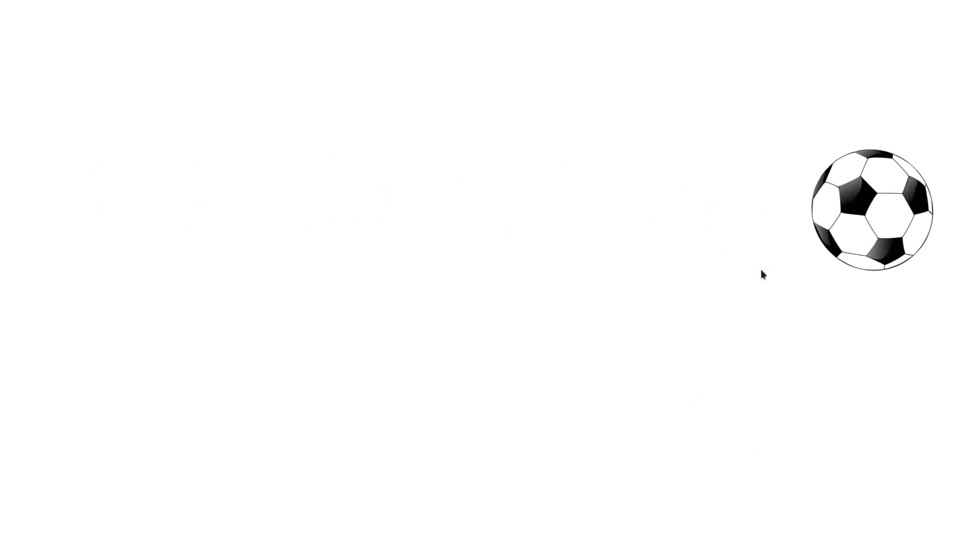
pyautogui.press('Escape')
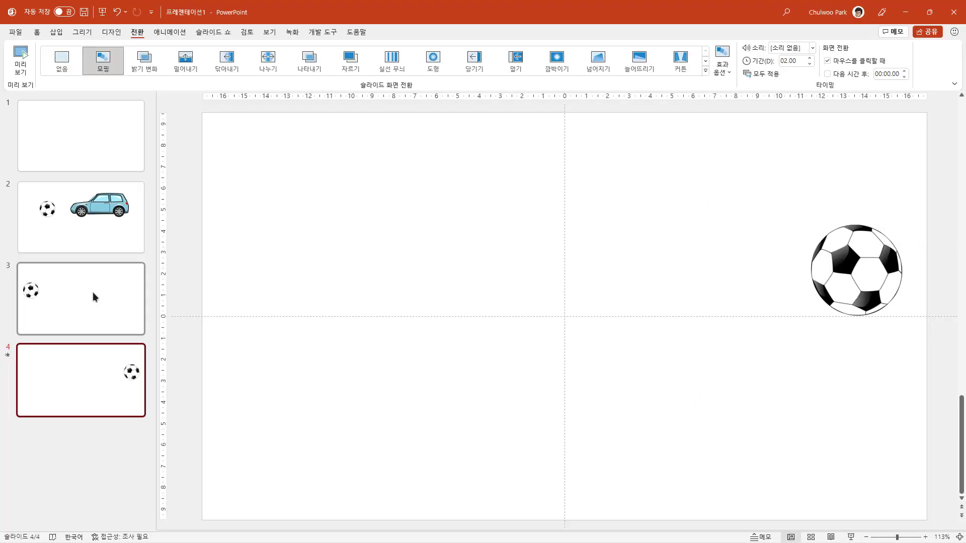
pyautogui.click(93, 292)
pyautogui.click(102, 374)
pyautogui.click(68, 319)
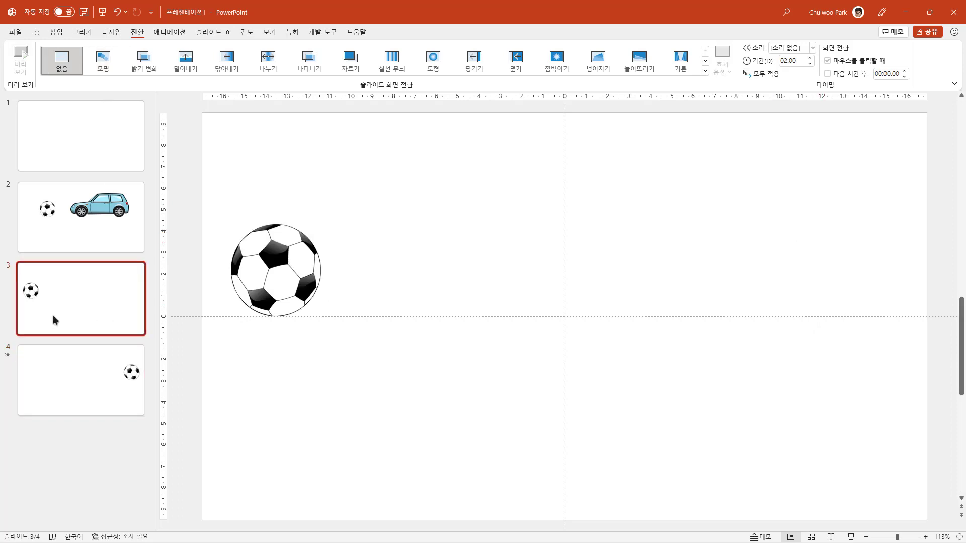
pyautogui.click(94, 371)
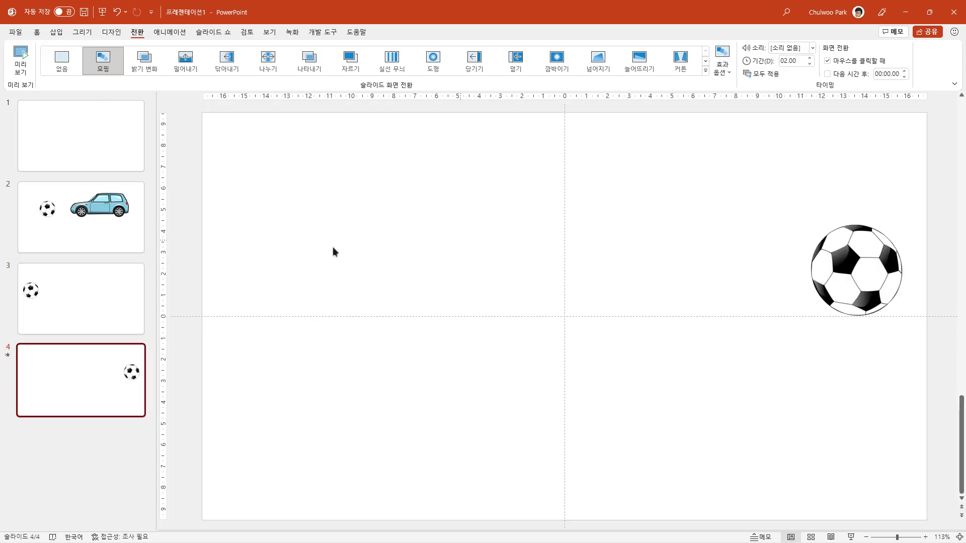
pyautogui.press('Up')
pyautogui.click(850, 537)
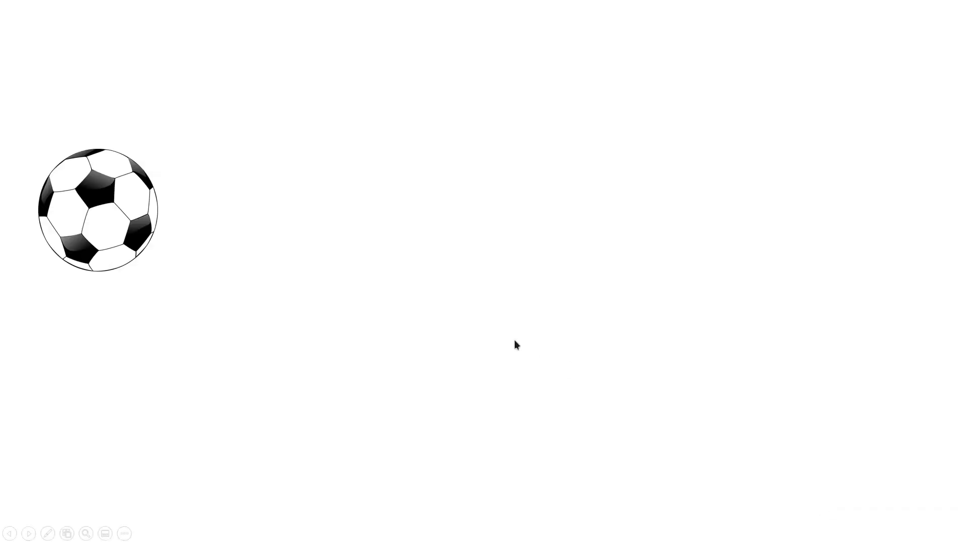
pyautogui.click(514, 340)
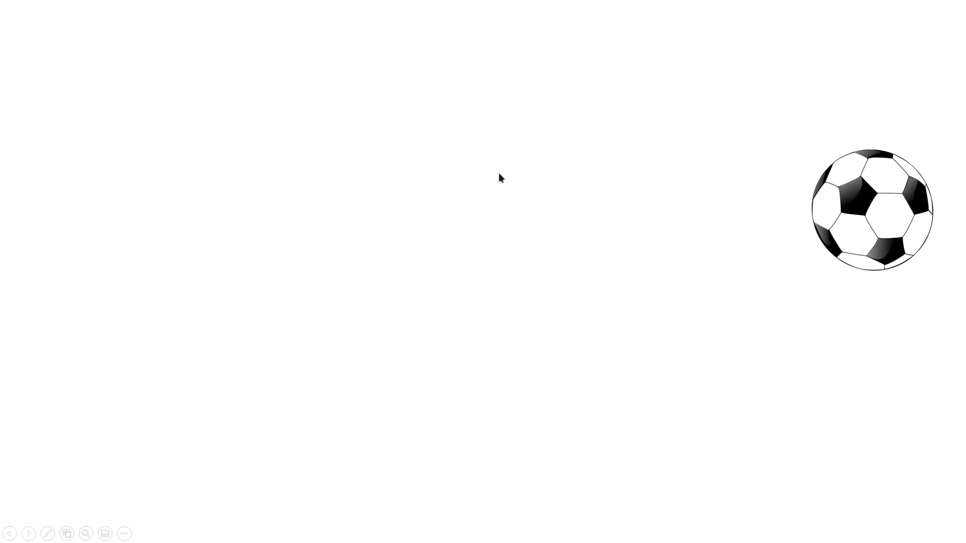
# End the show and select the ball on slide 3, comparing it with slide 4
pyautogui.press('Escape')
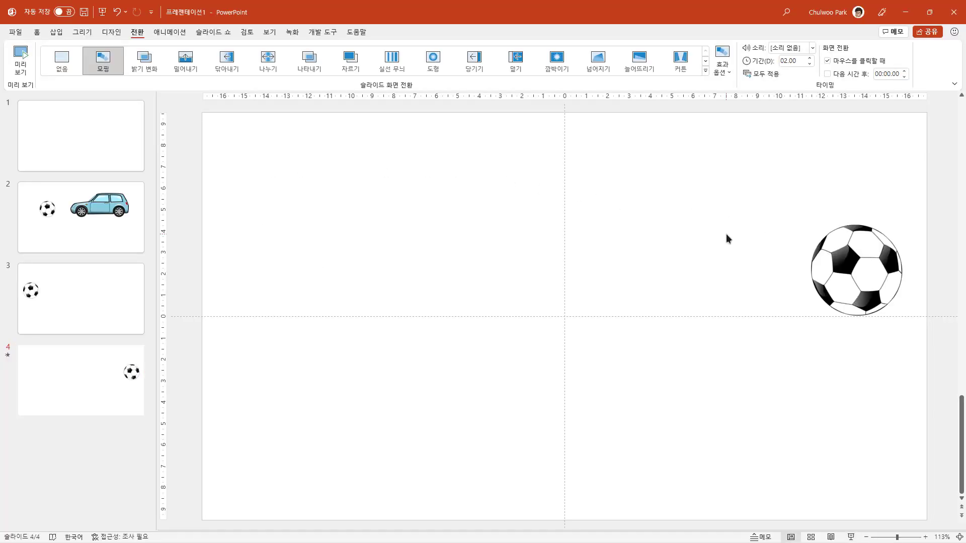
pyautogui.click(106, 325)
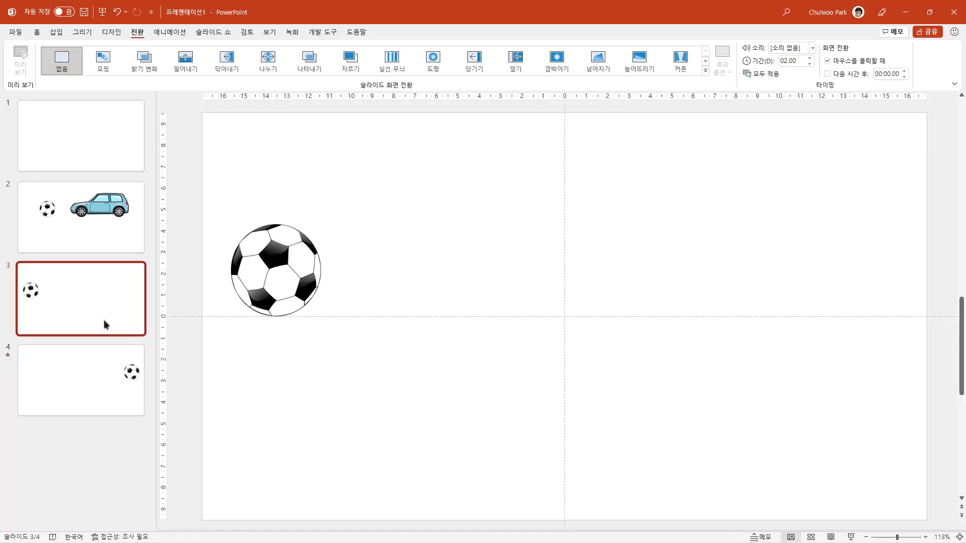
pyautogui.click(275, 294)
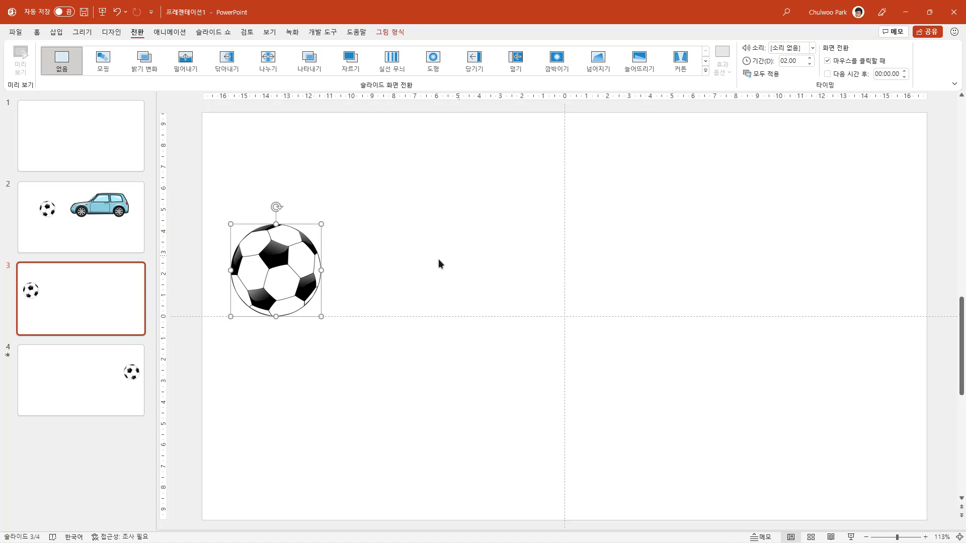
pyautogui.click(98, 400)
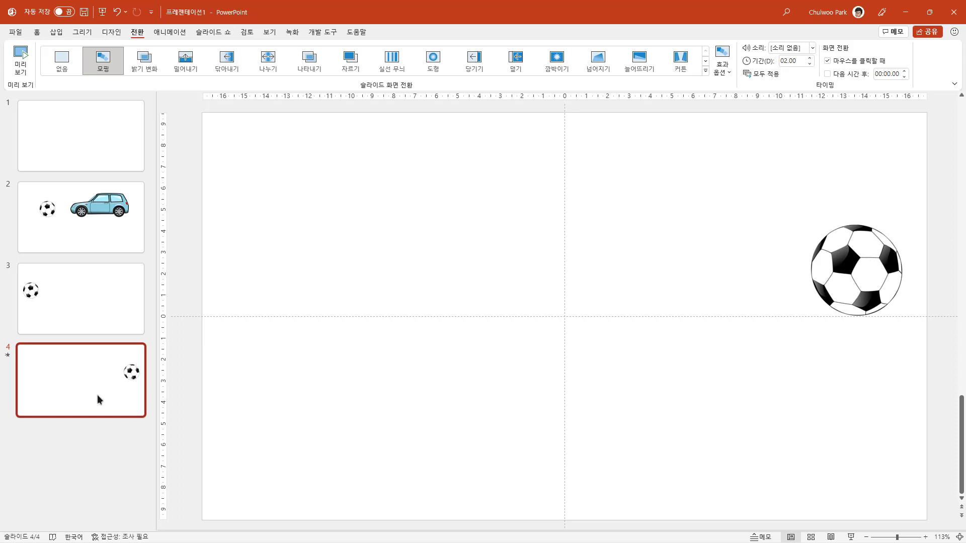
pyautogui.click(76, 309)
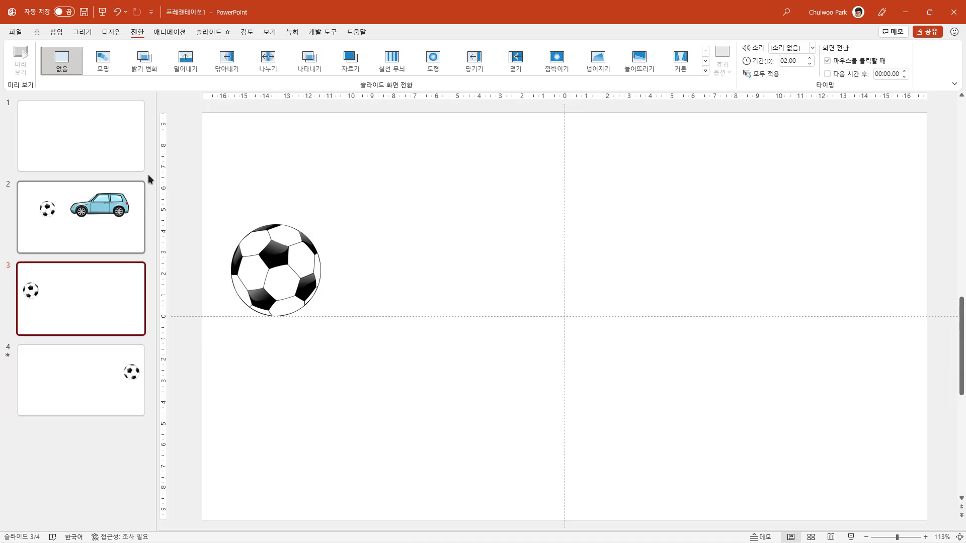
# Apply a Lines motion path to slide 3's soccer ball, ending at the right side
pyautogui.click(171, 34)
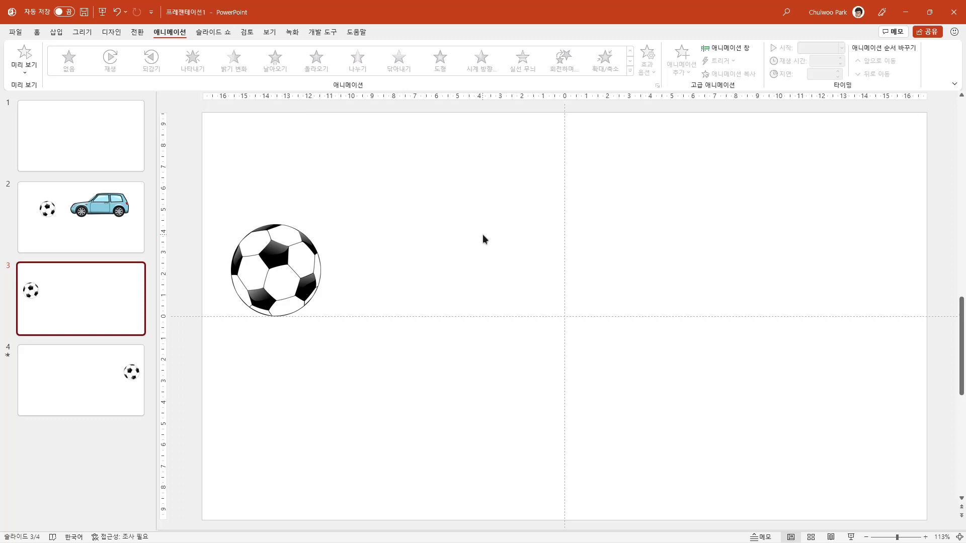
pyautogui.click(282, 272)
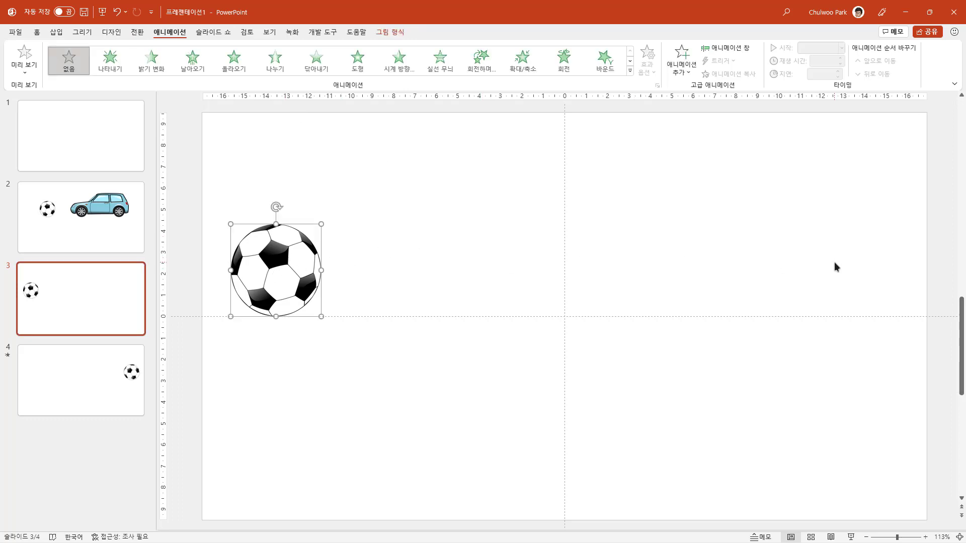
pyautogui.click(629, 72)
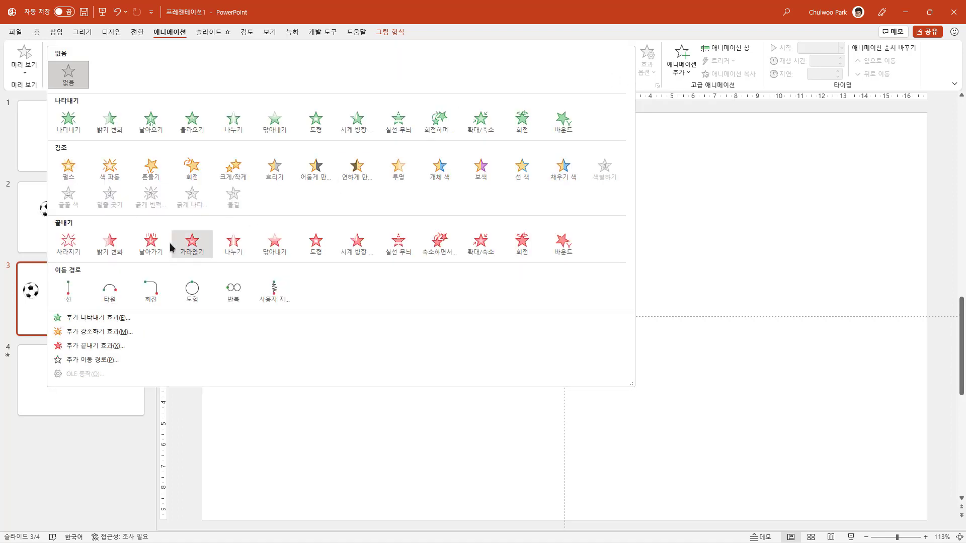
pyautogui.click(77, 293)
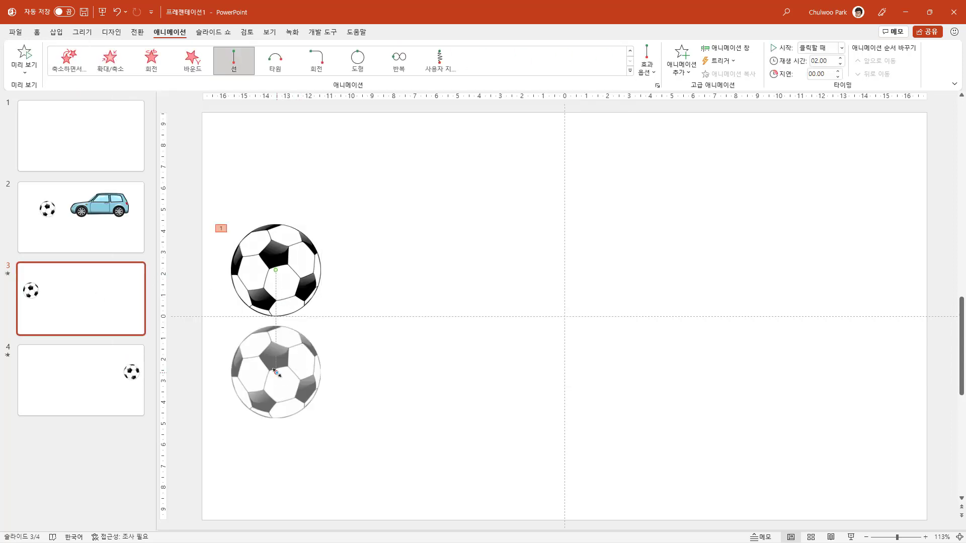
pyautogui.moveTo(275, 373)
pyautogui.mouseDown()
pyautogui.moveTo(816, 304)
pyautogui.moveTo(829, 263)
pyautogui.moveTo(829, 271)
pyautogui.mouseUp()
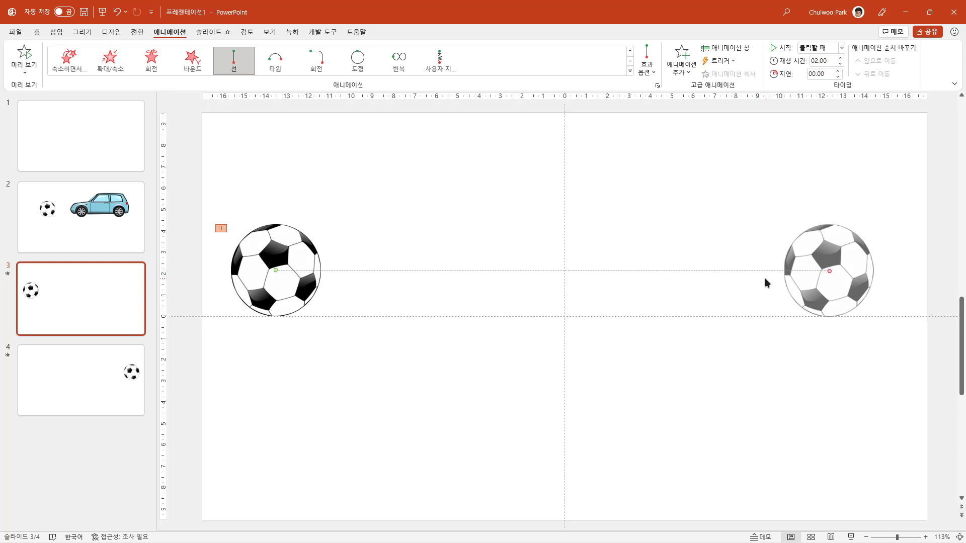
pyautogui.click(850, 536)
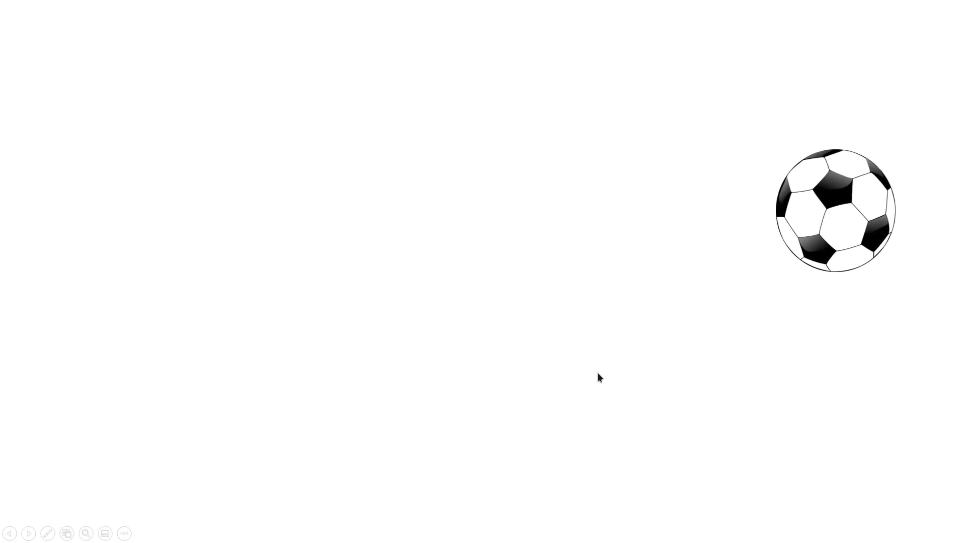
pyautogui.press('Escape')
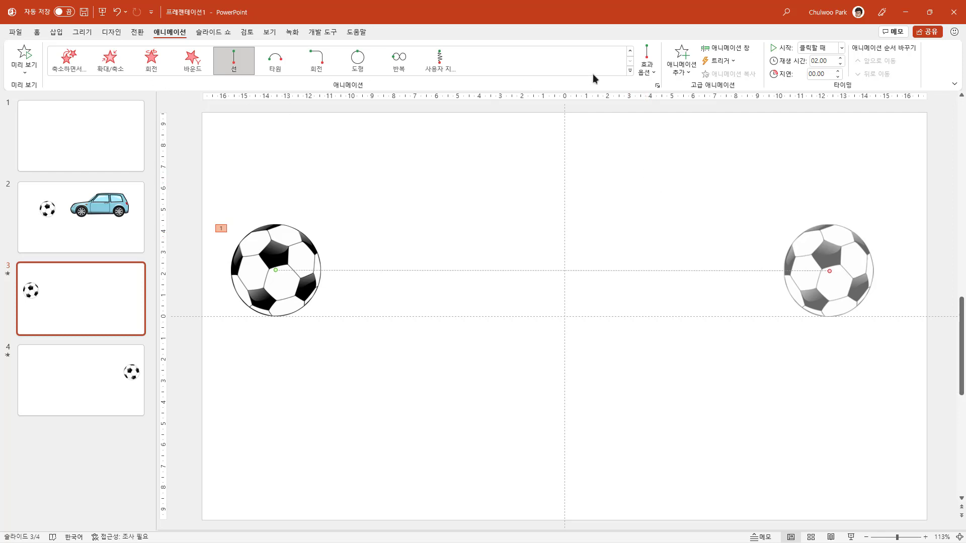
# Add a Spin (회전) emphasis effect to the soccer ball through Add Animation
pyautogui.click(625, 74)
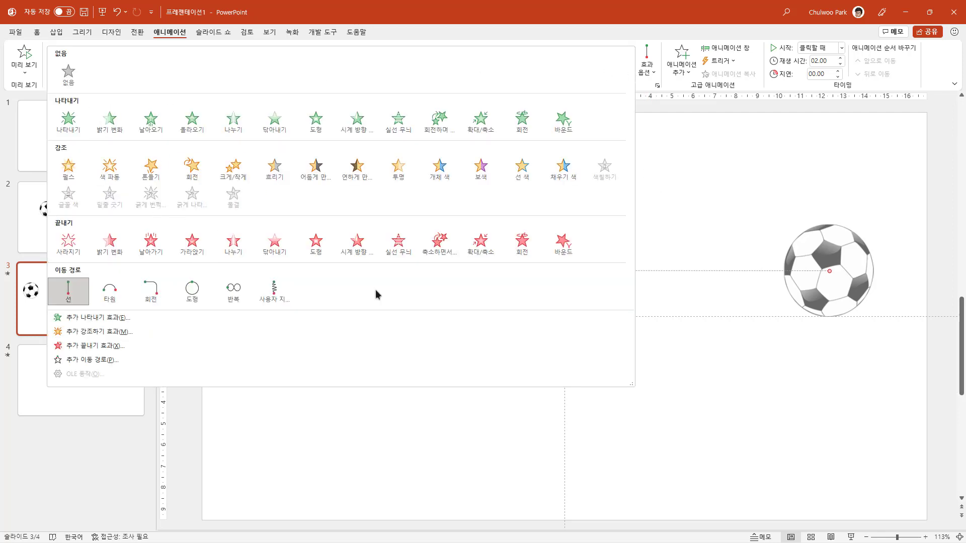
pyautogui.click(368, 410)
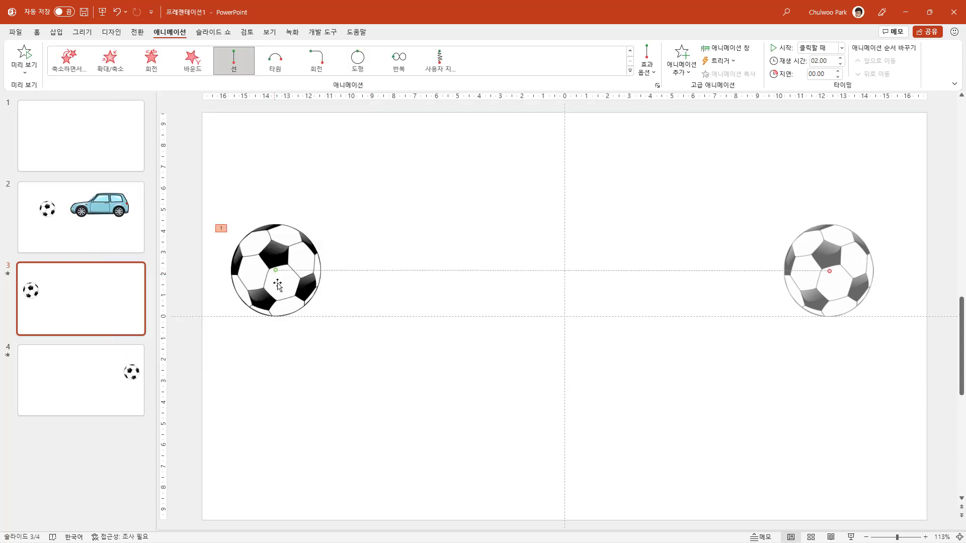
pyautogui.click(630, 72)
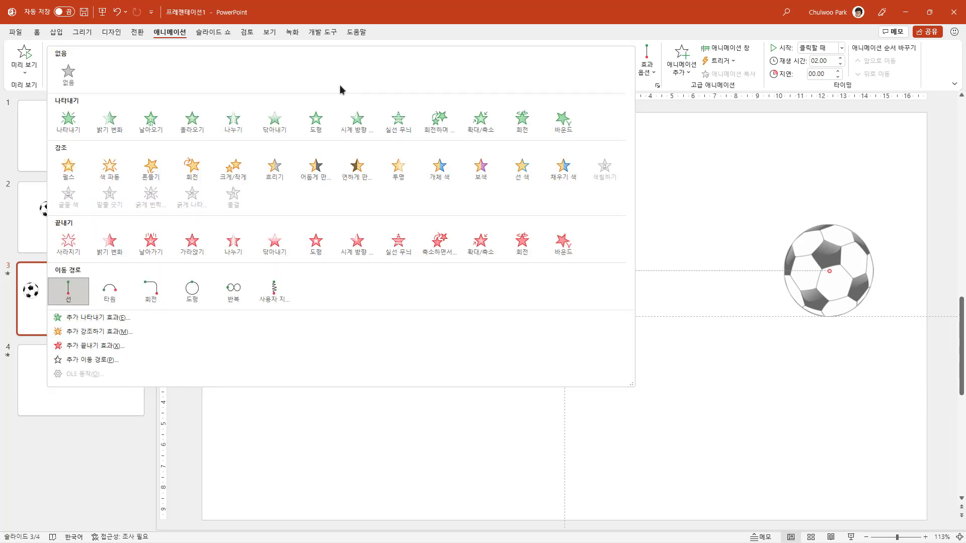
pyautogui.click(702, 159)
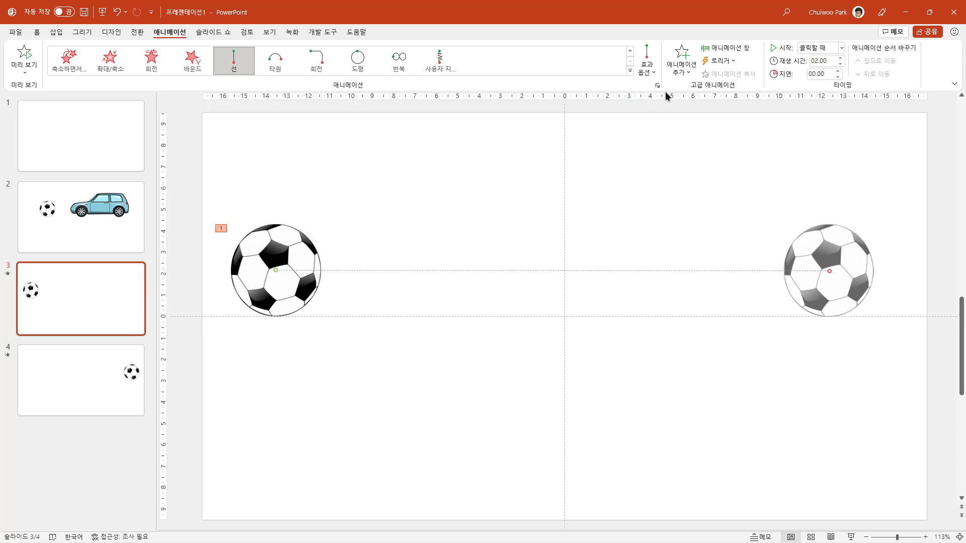
pyautogui.click(687, 73)
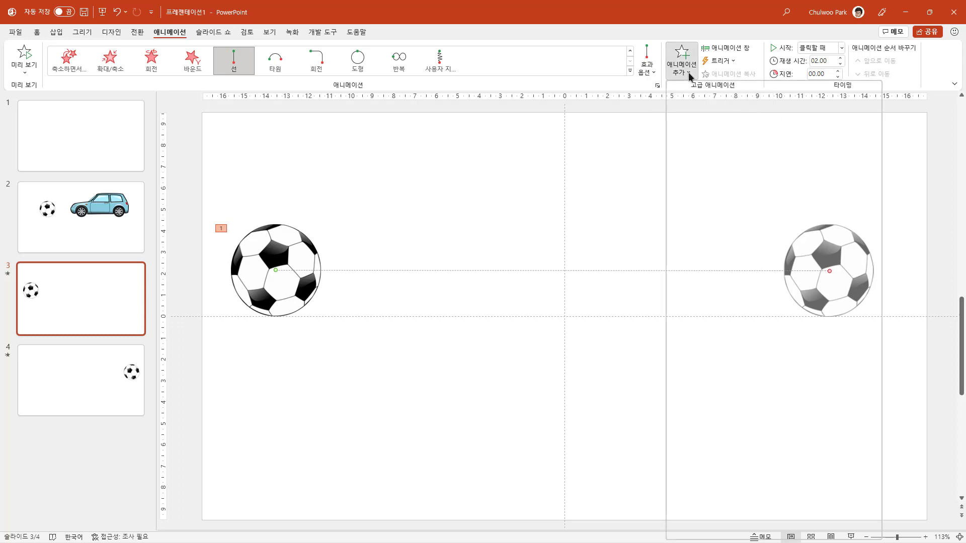
pyautogui.click(630, 71)
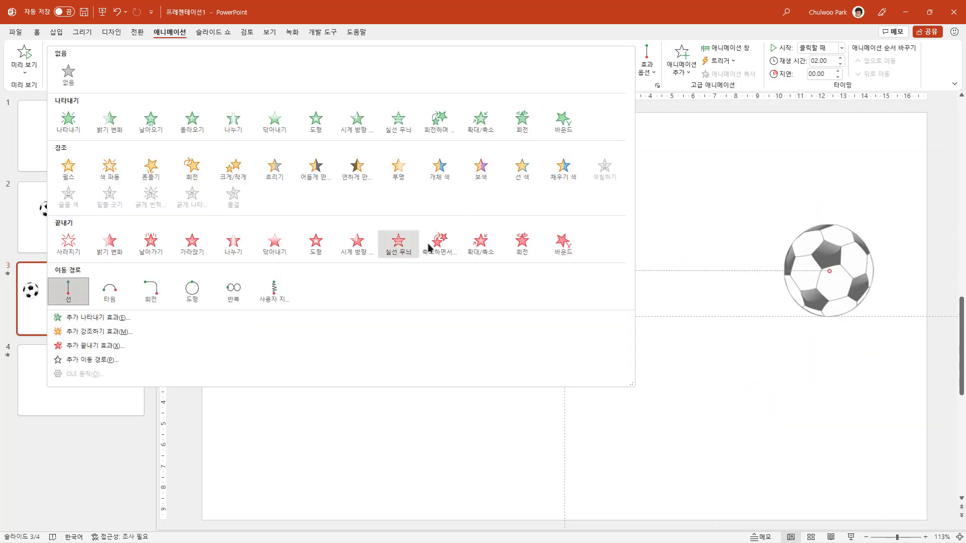
pyautogui.click(688, 74)
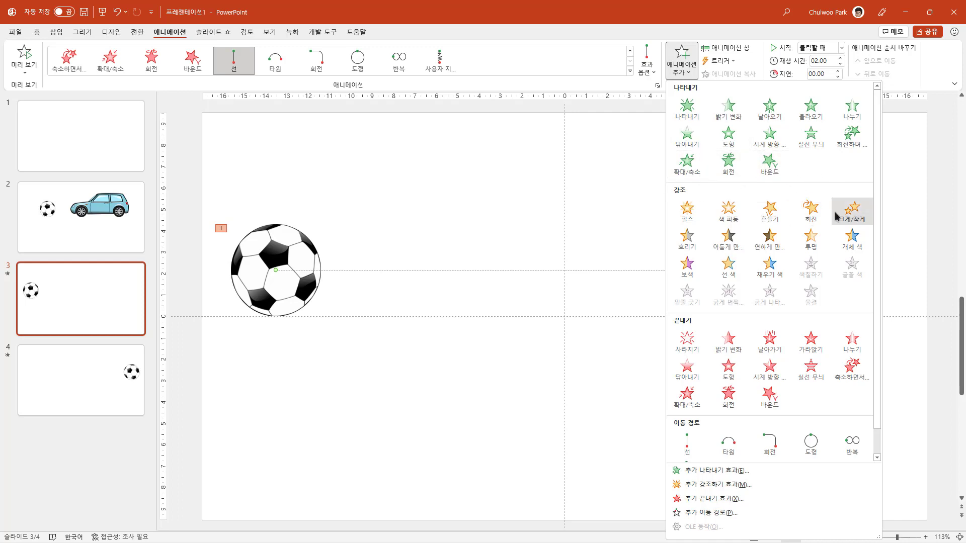
pyautogui.click(810, 216)
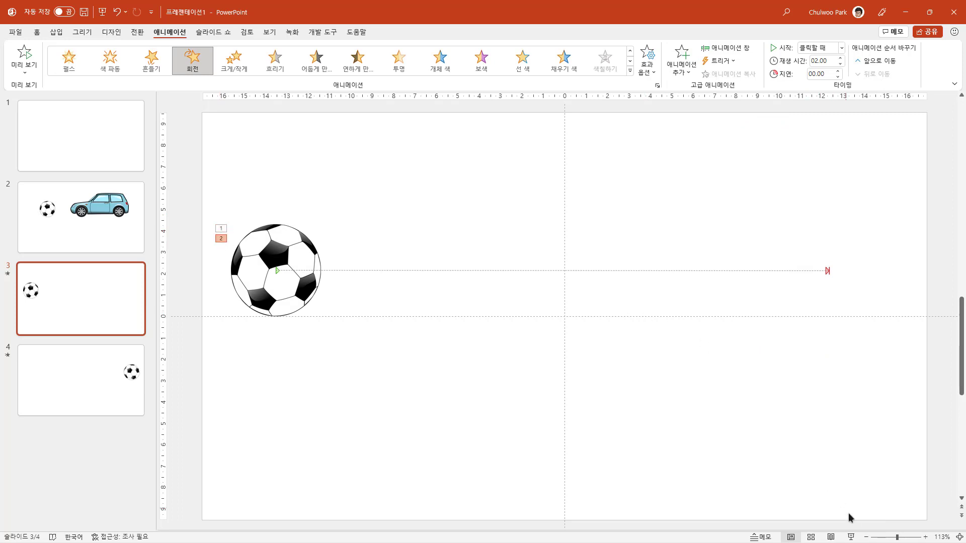
# Preview slide 3's motion path and spin in the slide show
pyautogui.click(851, 537)
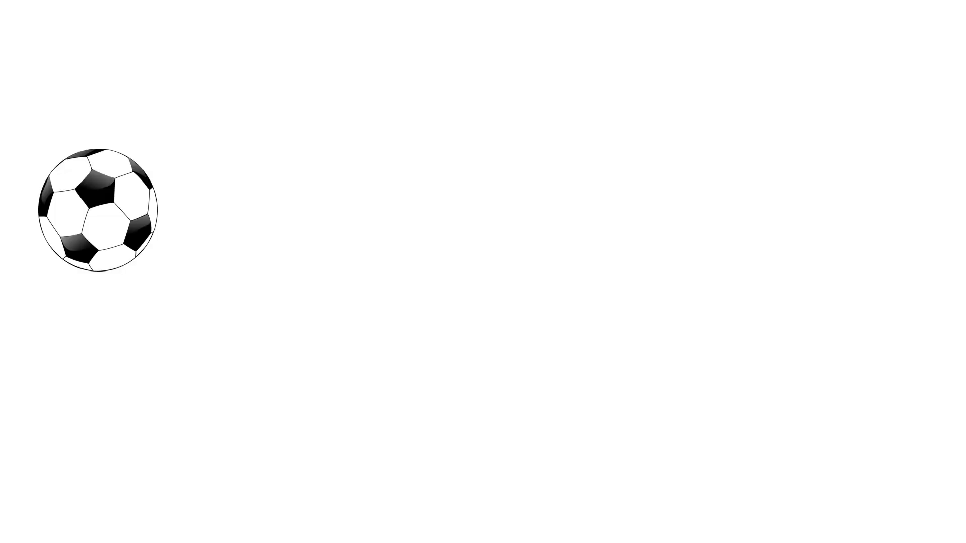
pyautogui.click(441, 274)
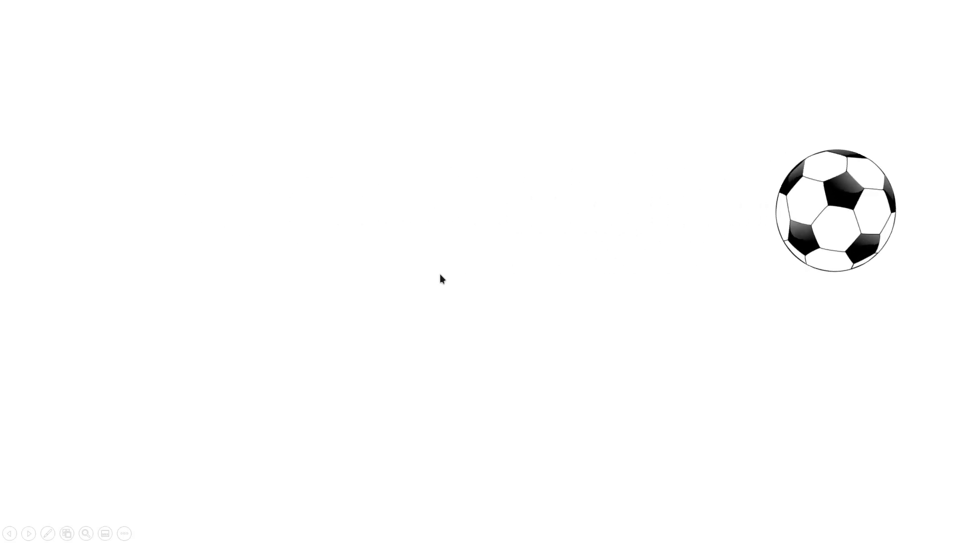
pyautogui.press('Escape')
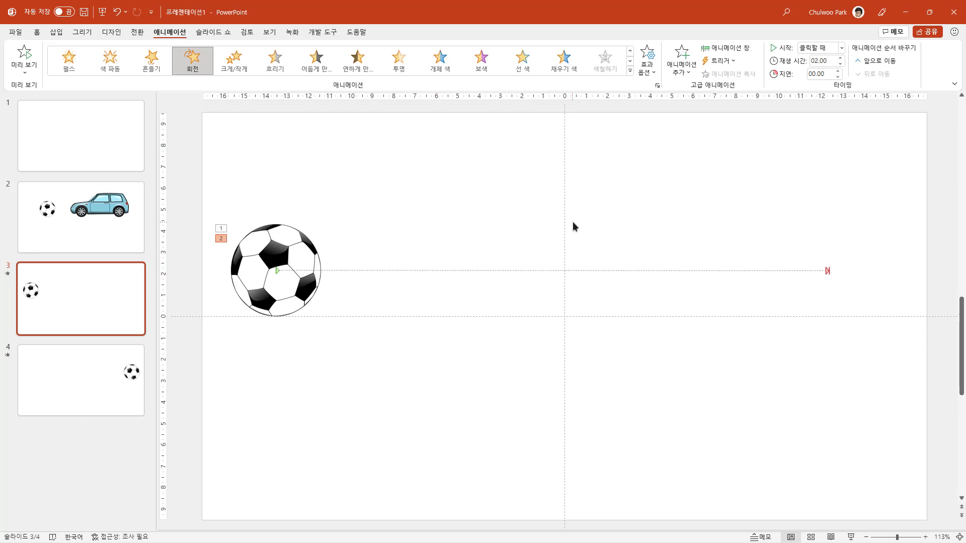
# In the Animation Pane, set the Spin to start With Previous (이전 효과와 함께 시작)
pyautogui.click(728, 50)
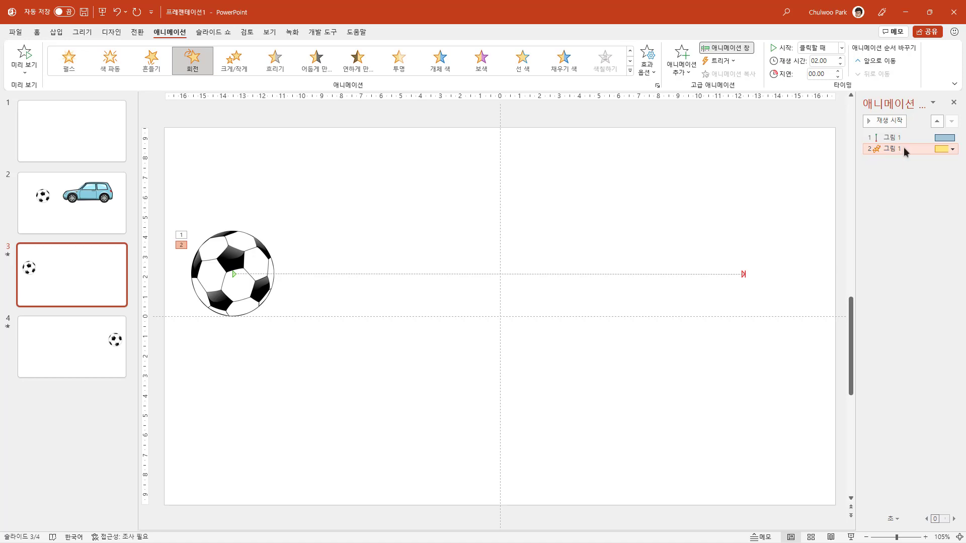
pyautogui.click(952, 149)
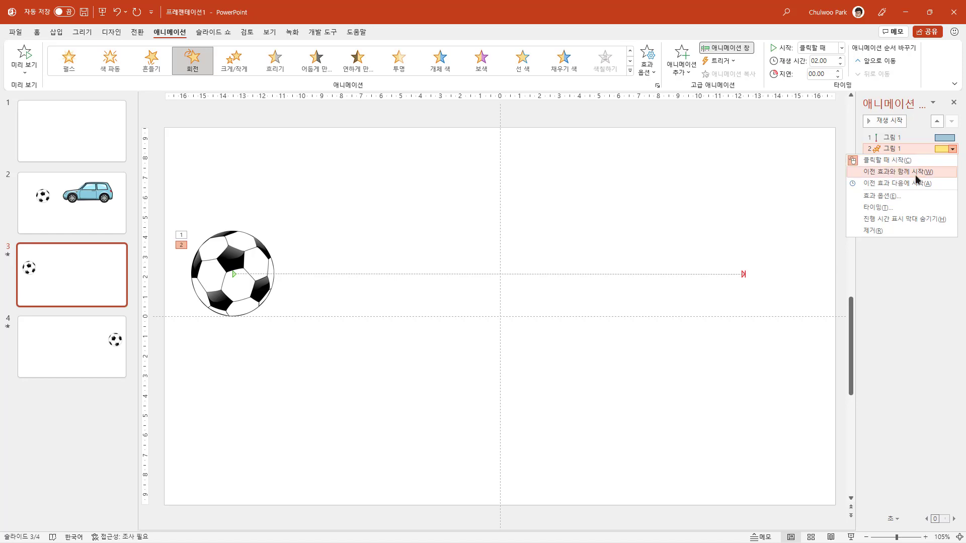
pyautogui.click(917, 176)
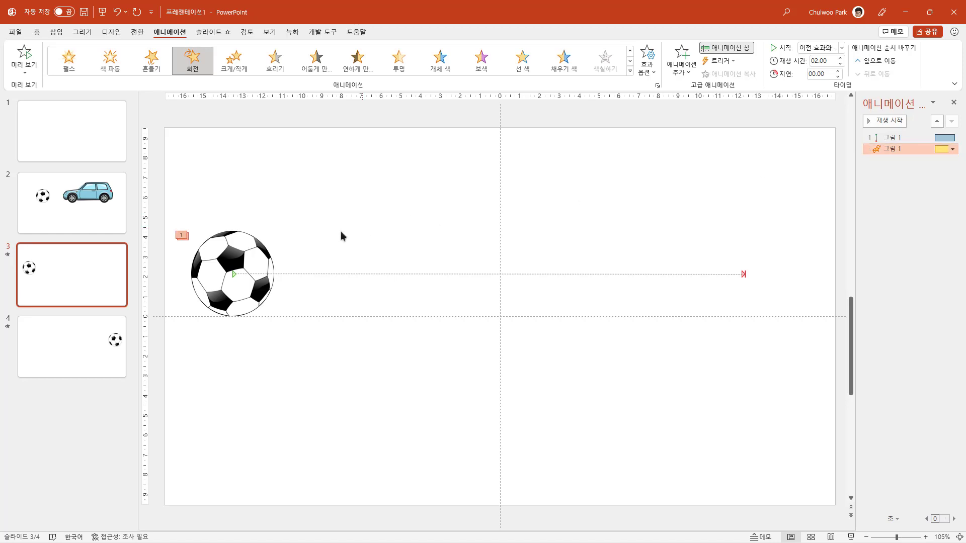
# Preview slide 3 twice to see the ball spin while moving
pyautogui.click(855, 539)
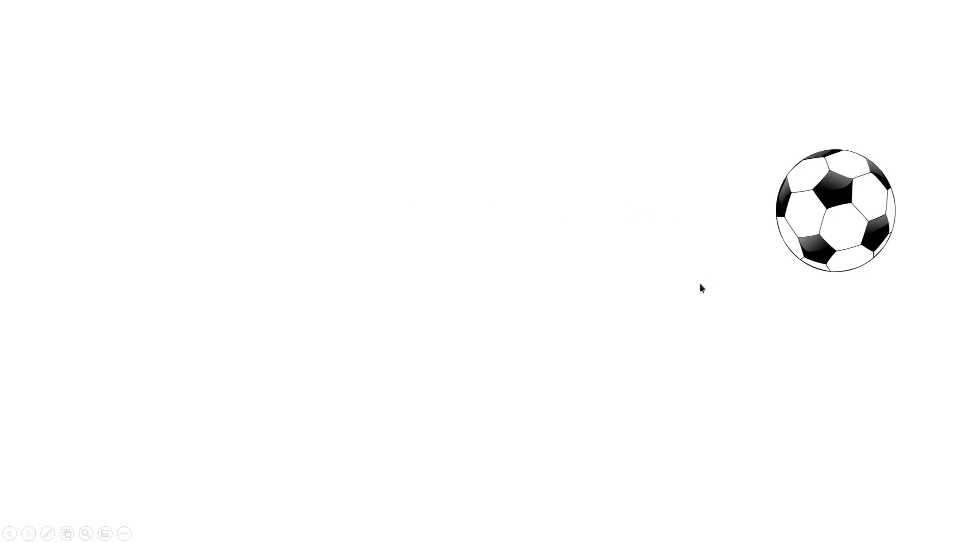
pyautogui.press('Escape')
pyautogui.click(851, 537)
pyautogui.press('Escape')
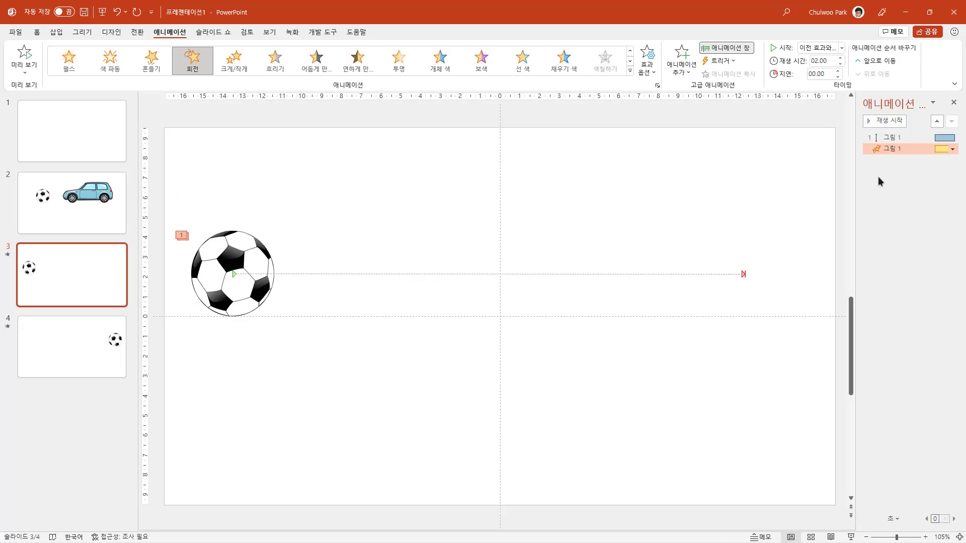
# Set the motion path's smooth start and smooth end to 0 seconds in Effect Options
pyautogui.click(892, 138)
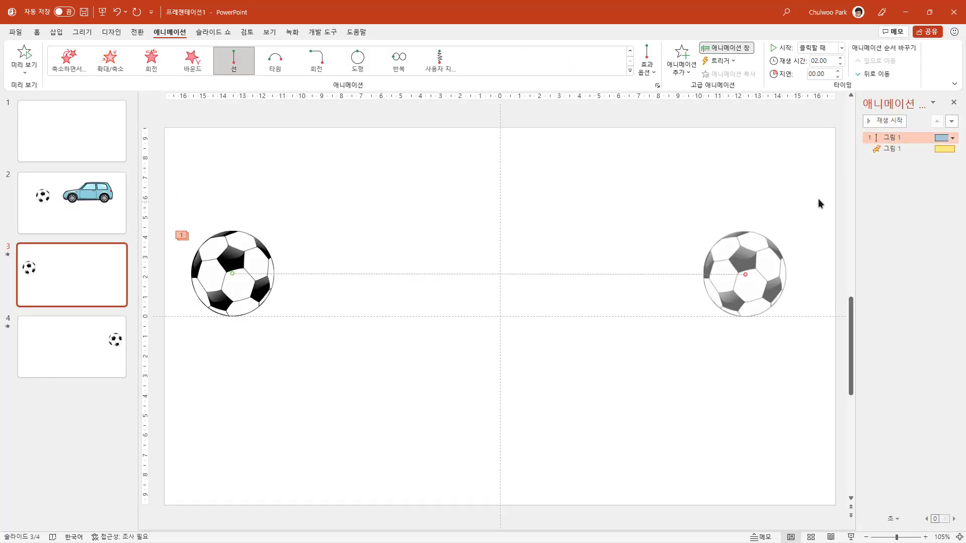
pyautogui.click(952, 138)
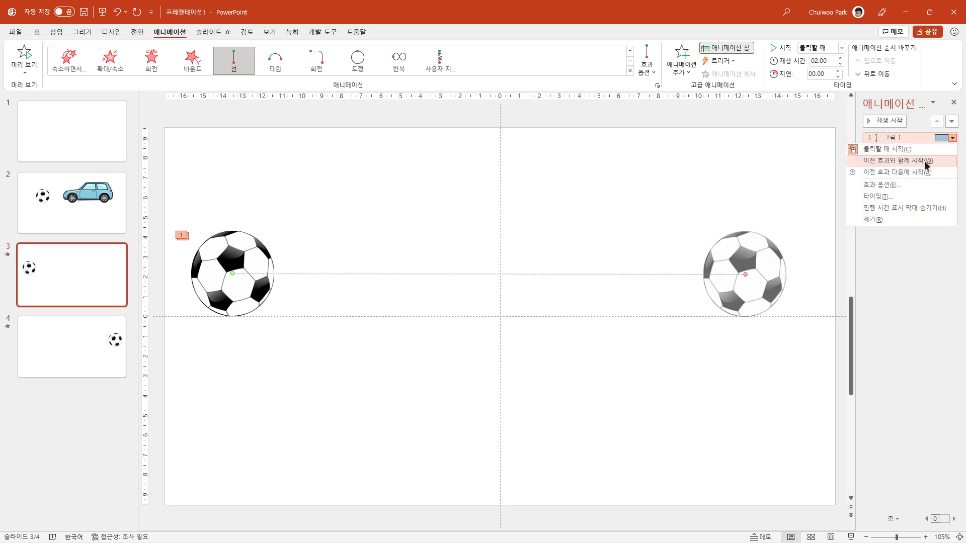
pyautogui.click(878, 196)
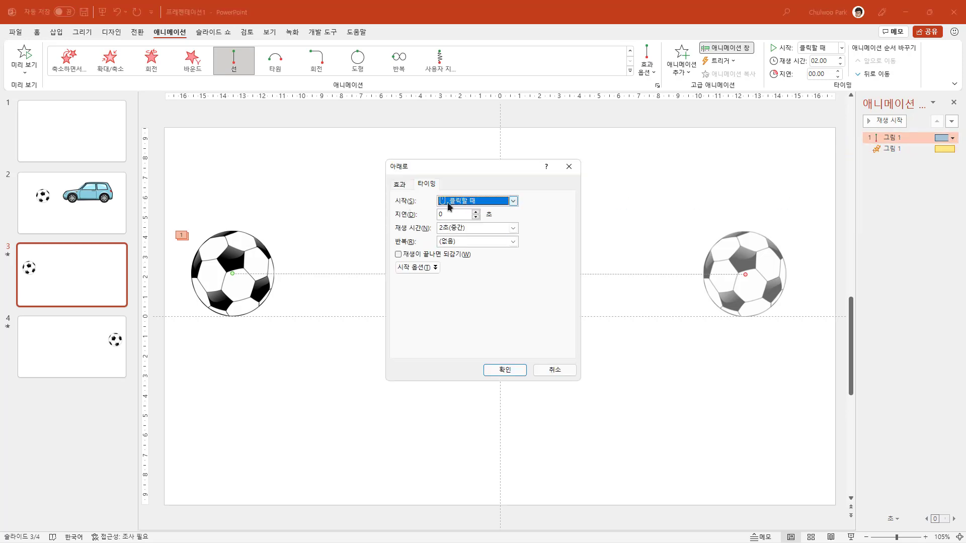
pyautogui.click(400, 184)
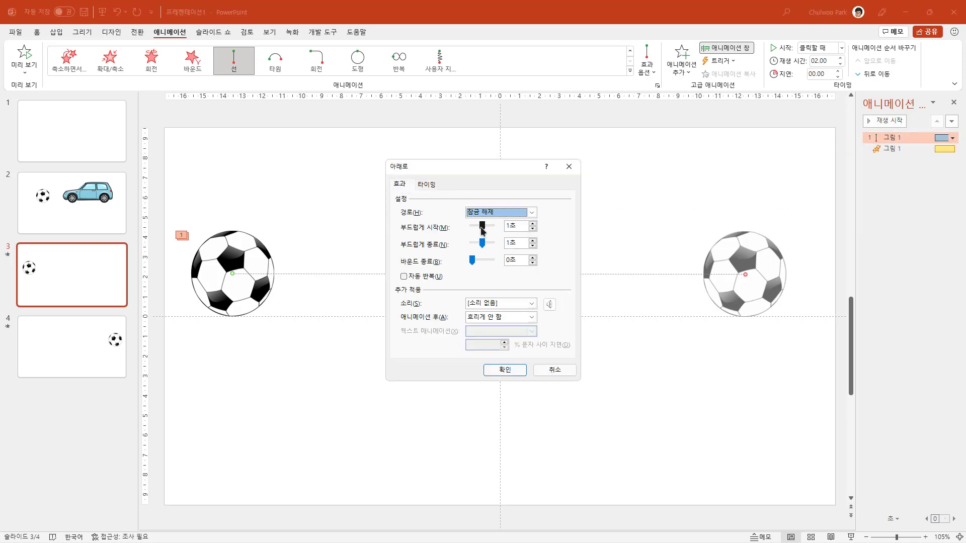
pyautogui.moveTo(481, 230)
pyautogui.mouseDown()
pyautogui.moveTo(472, 228)
pyautogui.moveTo(472, 244)
pyautogui.mouseUp()
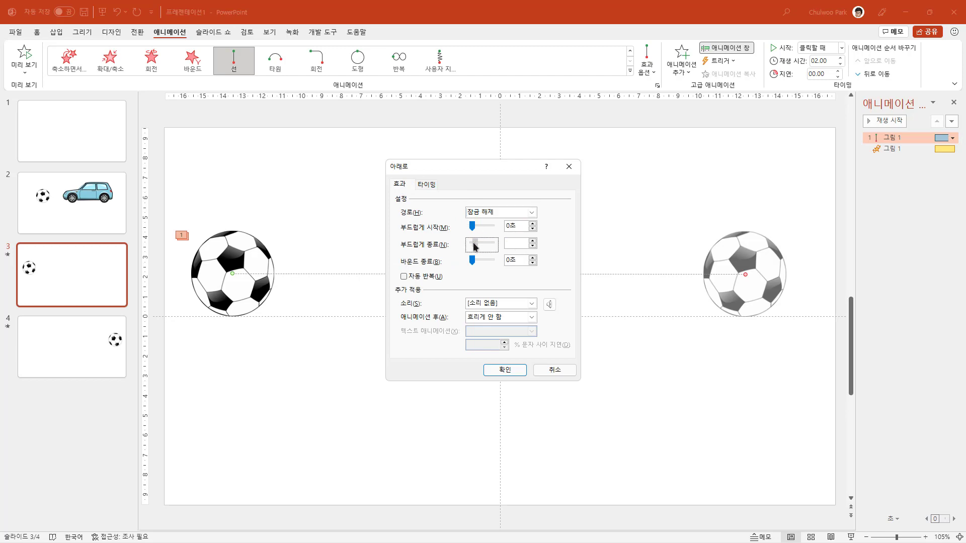
pyautogui.click(504, 369)
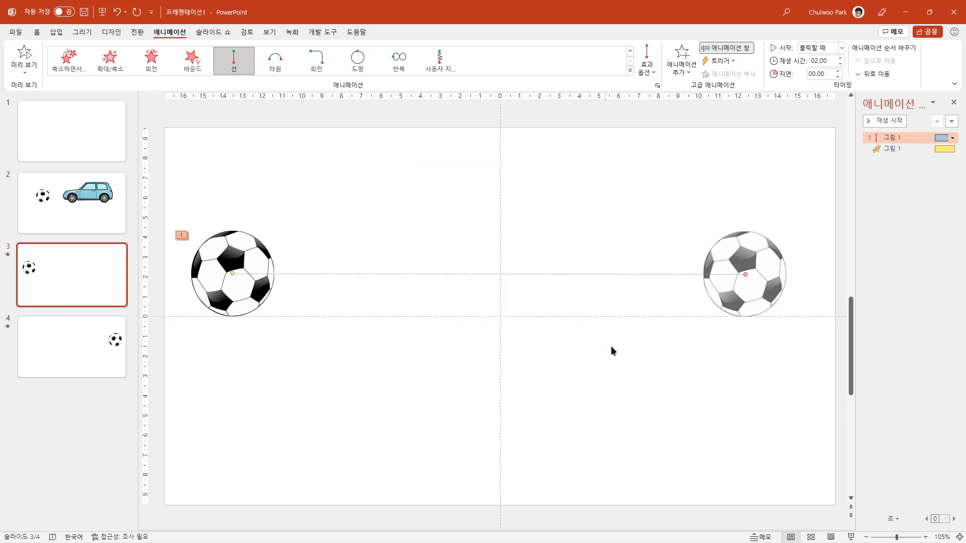
# Preview the steady-speed motion and recheck the smoothing settings without changes
pyautogui.click(850, 537)
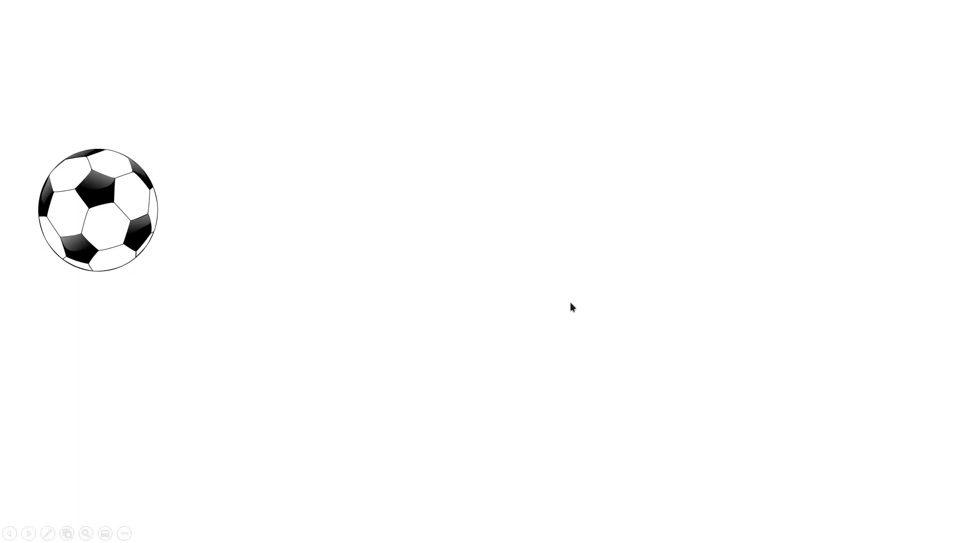
pyautogui.click(571, 307)
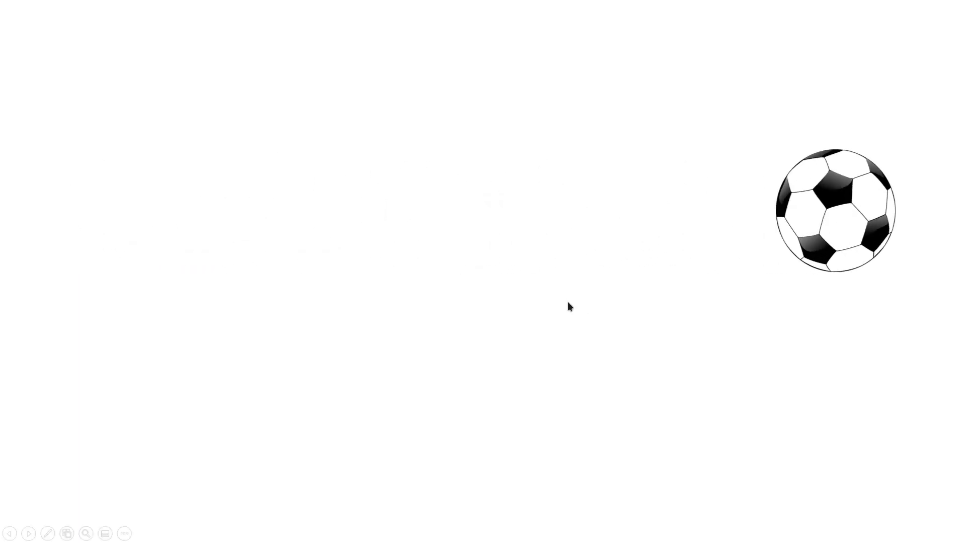
pyautogui.press('Escape')
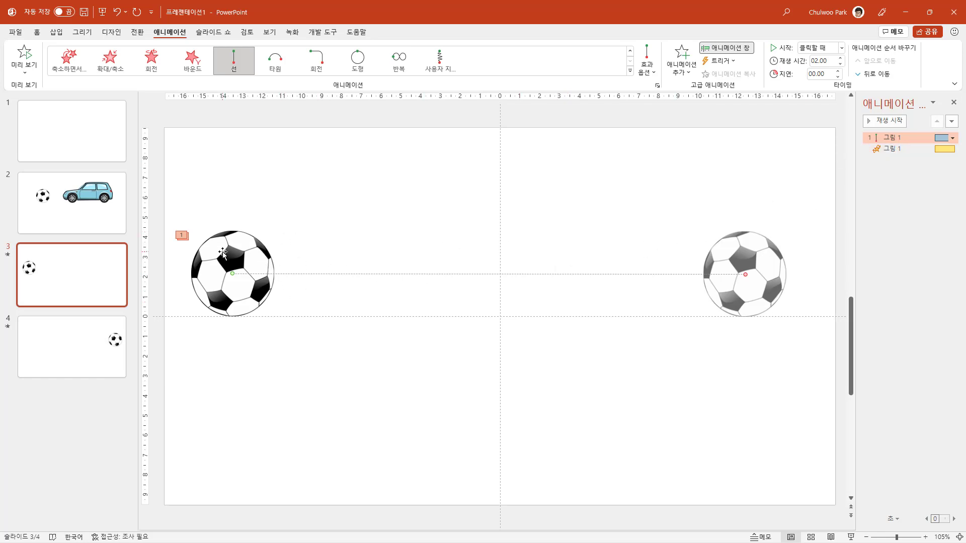
pyautogui.click(952, 138)
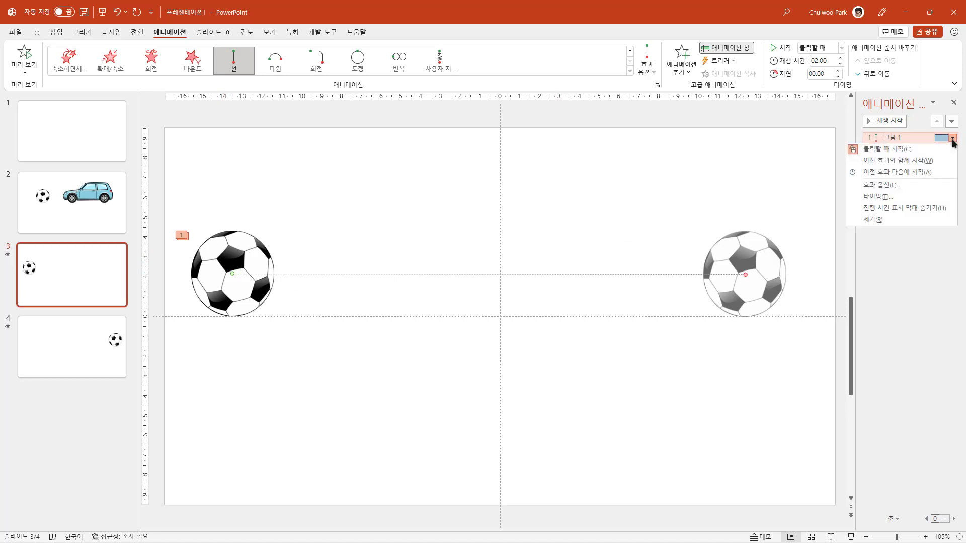
pyautogui.click(902, 195)
pyautogui.click(400, 185)
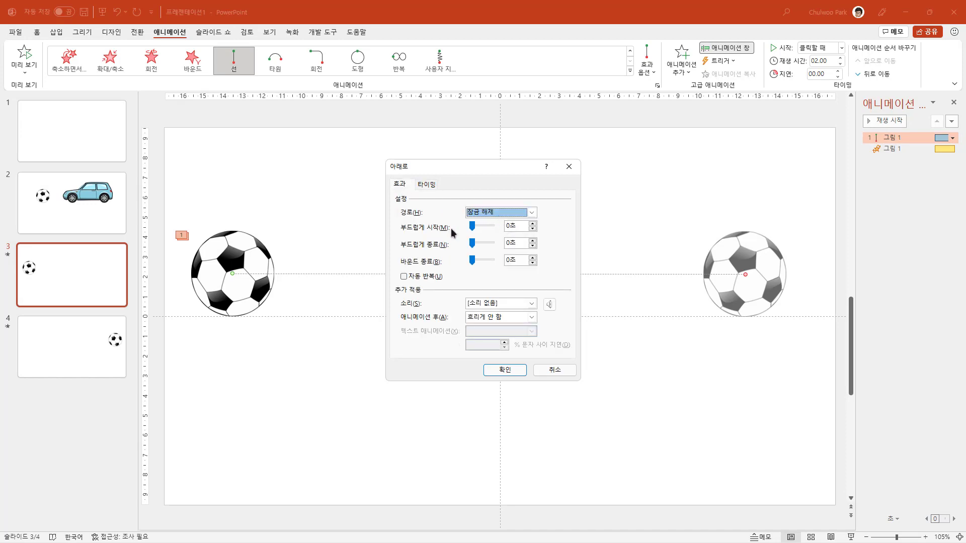
pyautogui.click(552, 371)
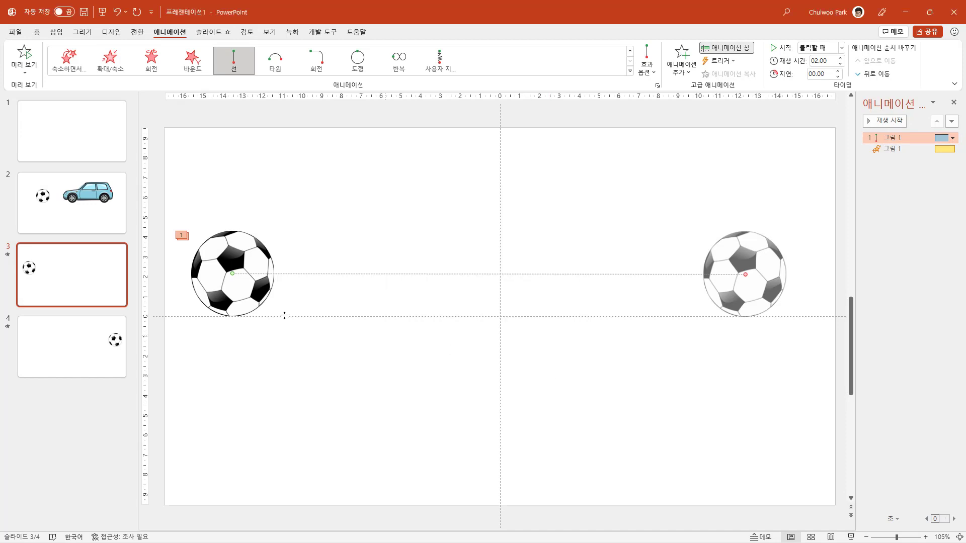
pyautogui.click(851, 537)
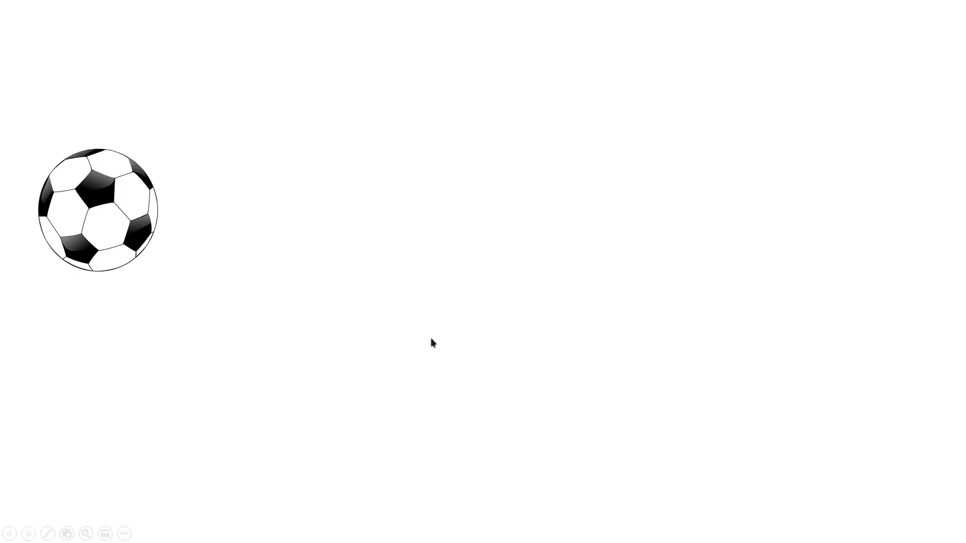
pyautogui.click(430, 338)
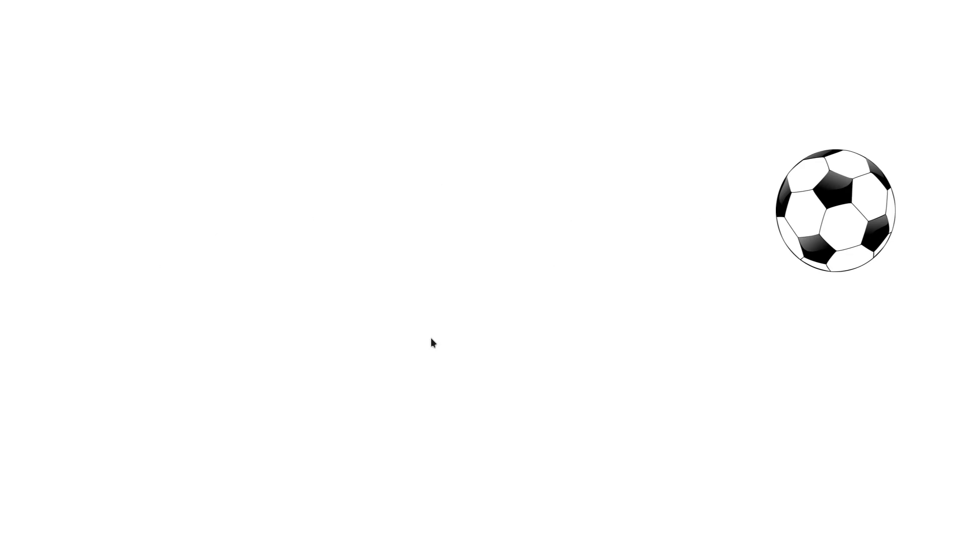
pyautogui.press('Escape')
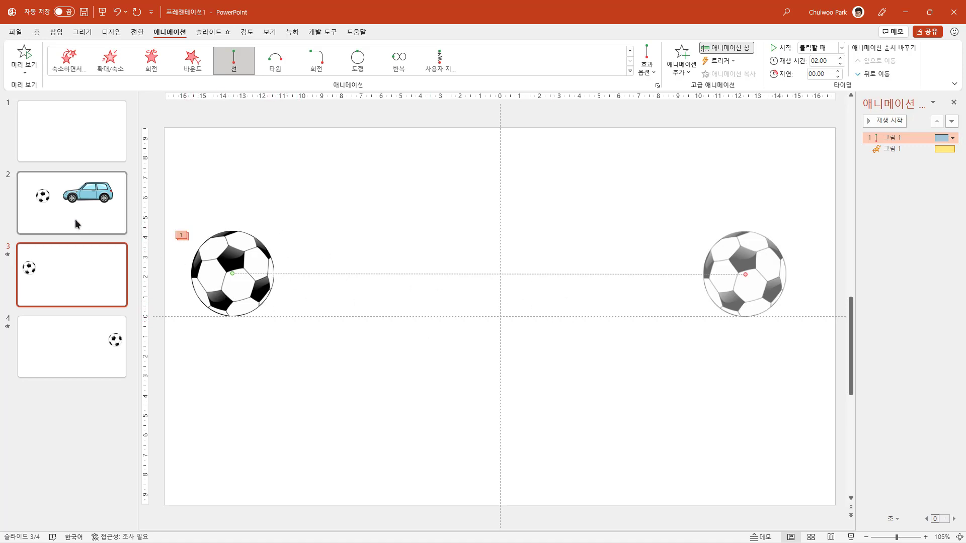
# Add a new blank slide 5 at the end of the presentation
pyautogui.click(75, 410)
pyautogui.rightClick(76, 410)
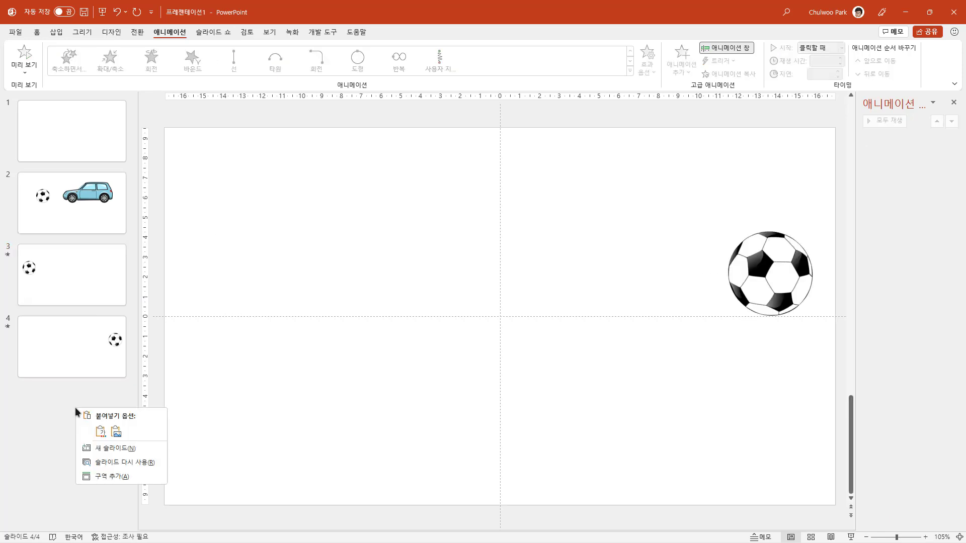
pyautogui.click(116, 447)
# Copy the blue car from slide 2 onto slide 5 and drag it past the right edge
pyautogui.click(84, 209)
pyautogui.click(602, 243)
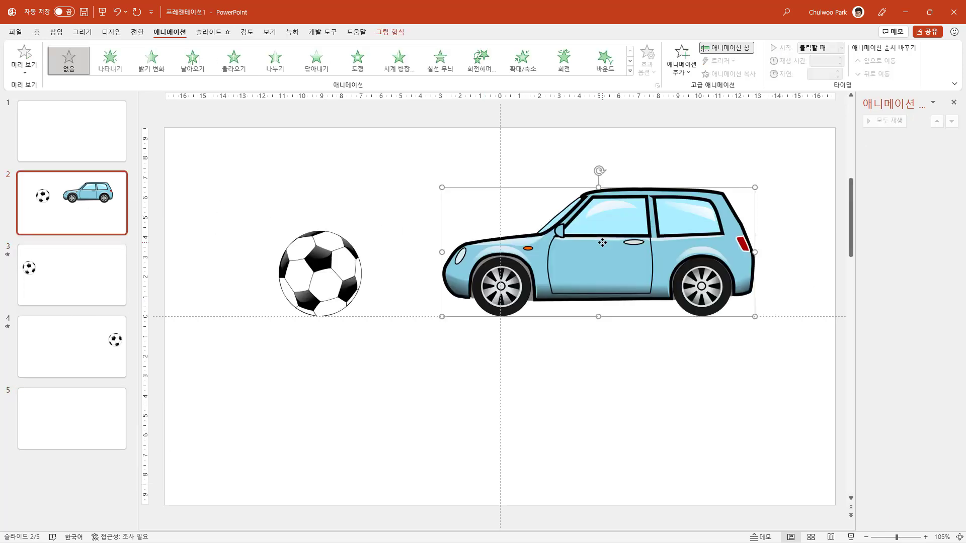
pyautogui.hotkey('ctrl', 'c')
pyautogui.click(91, 406)
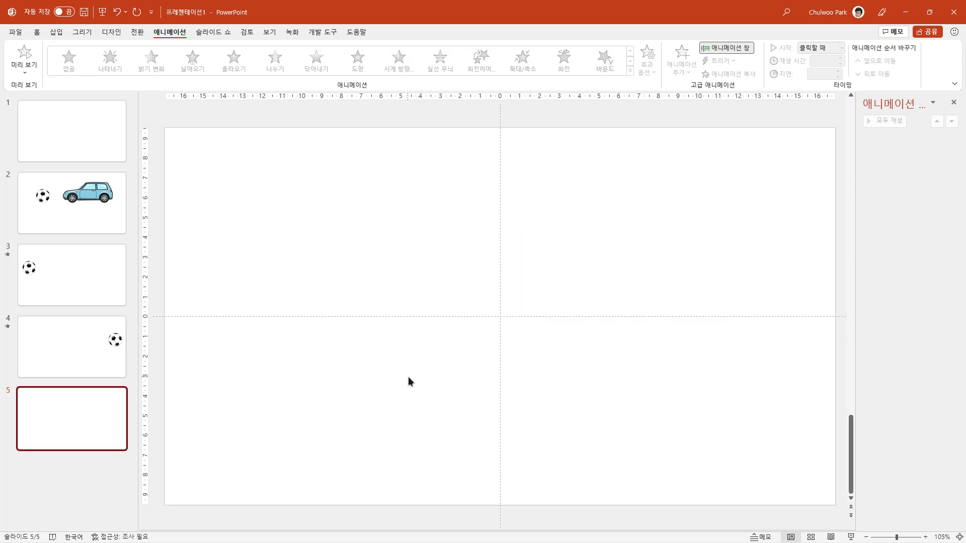
pyautogui.hotkey('ctrl', 'v')
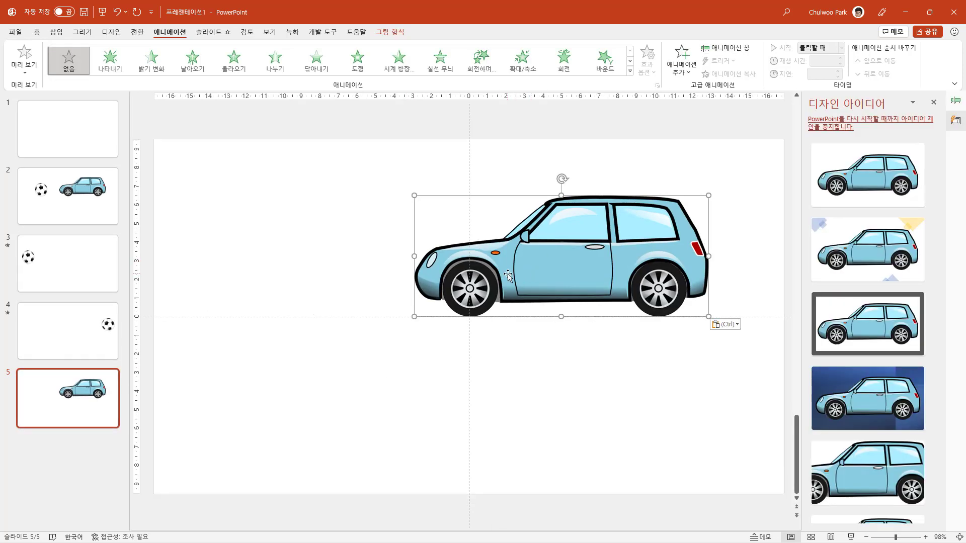
pyautogui.moveTo(508, 276); pyautogui.dragTo(775, 275)
# Zoom out and park the car mostly beyond the slide's right edge
pyautogui.click(866, 537)
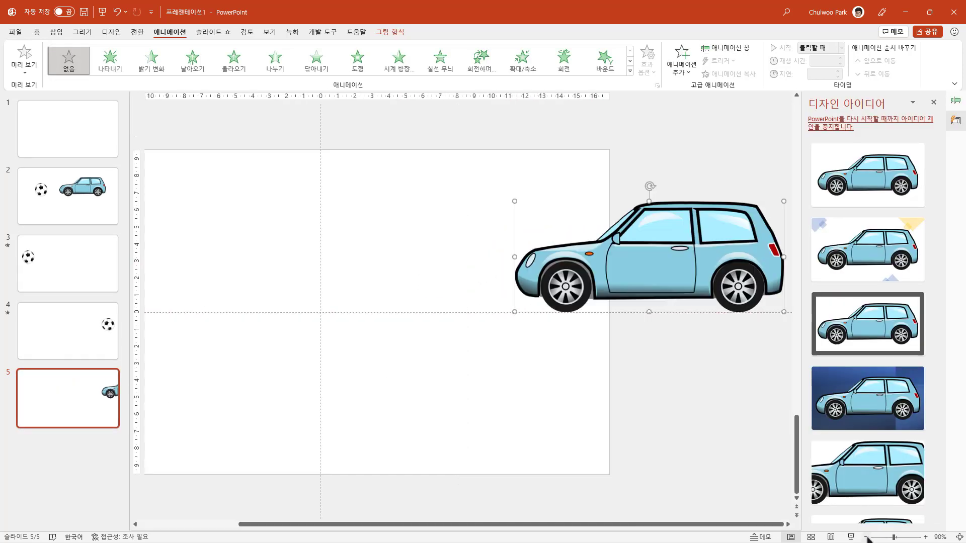
pyautogui.click(866, 537)
pyautogui.moveTo(618, 282); pyautogui.dragTo(706, 282)
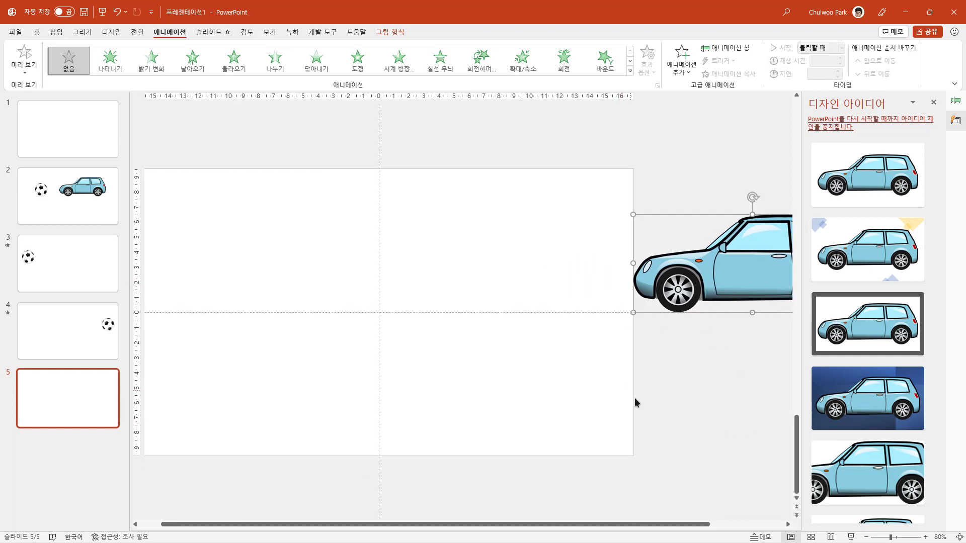
pyautogui.click(866, 538)
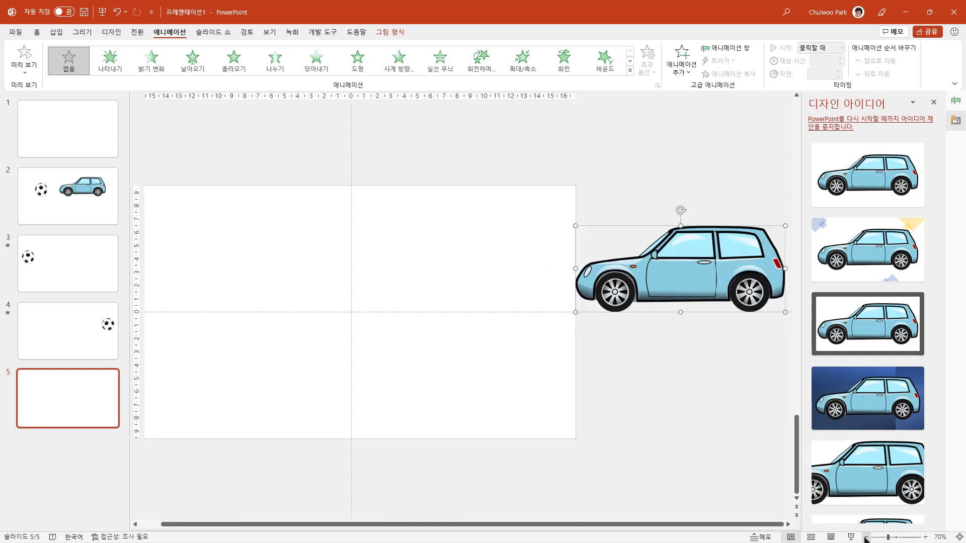
pyautogui.click(866, 537)
pyautogui.click(866, 537)
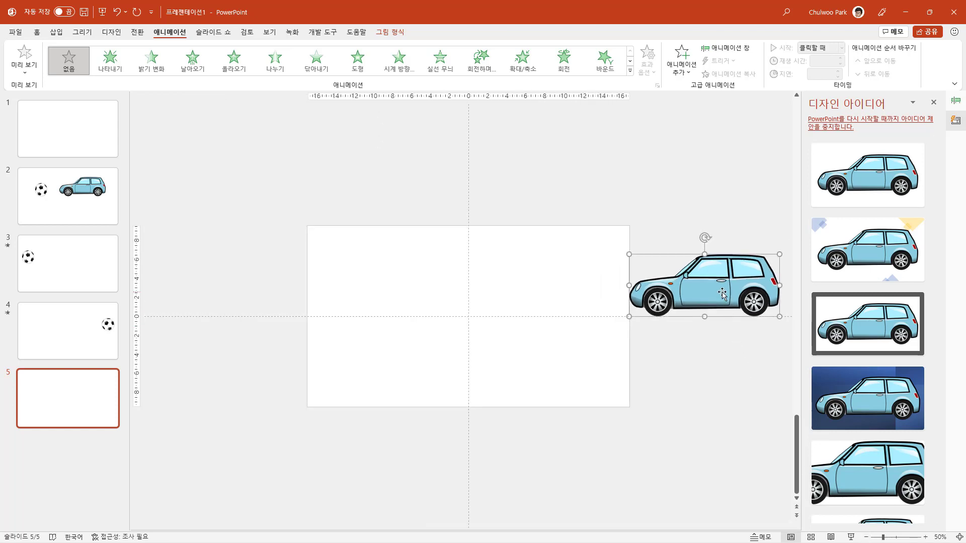
pyautogui.moveTo(722, 294)
pyautogui.mouseDown()
pyautogui.moveTo(247, 293)
pyautogui.moveTo(704, 285)
pyautogui.mouseUp()
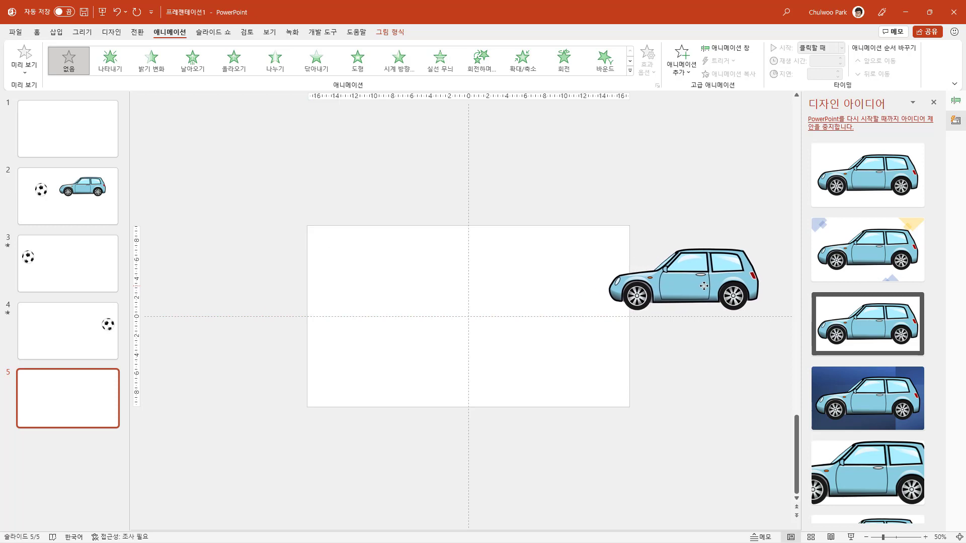
pyautogui.moveTo(704, 285); pyautogui.dragTo(723, 291)
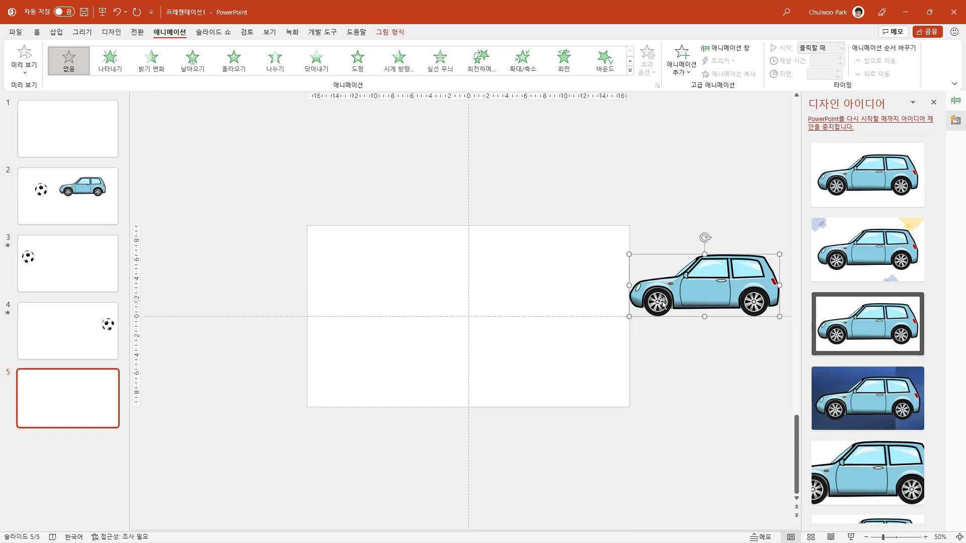
# Try the car at several positions and leave it right of centre, then fit the slide to the window
pyautogui.moveTo(721, 296); pyautogui.dragTo(513, 296)
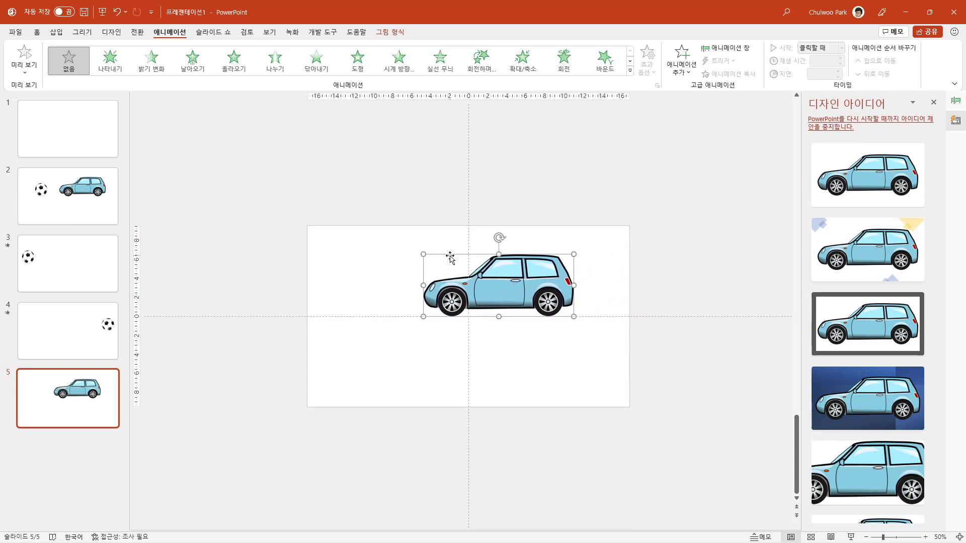
pyautogui.moveTo(461, 301)
pyautogui.mouseDown()
pyautogui.moveTo(517, 296)
pyautogui.moveTo(278, 299)
pyautogui.moveTo(740, 297)
pyautogui.mouseUp()
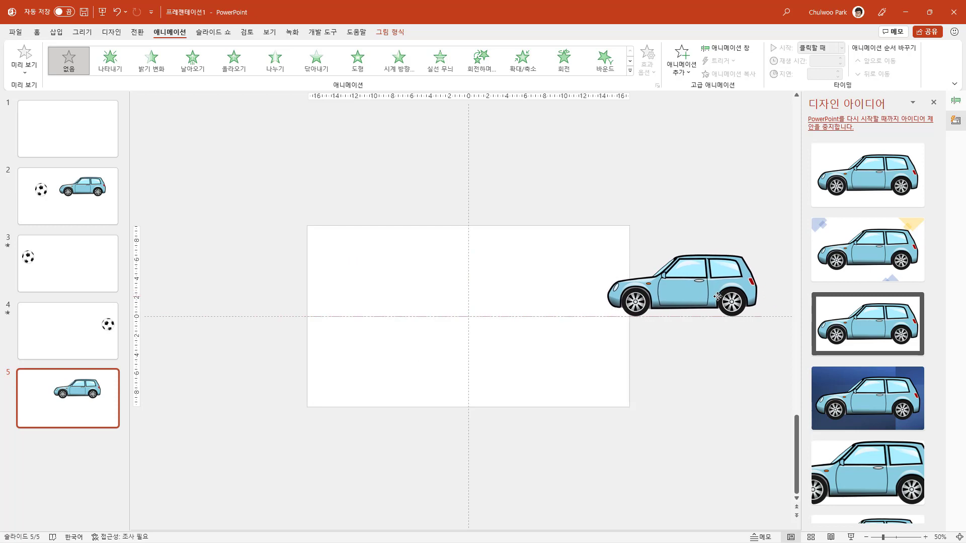
pyautogui.moveTo(741, 297); pyautogui.dragTo(582, 292)
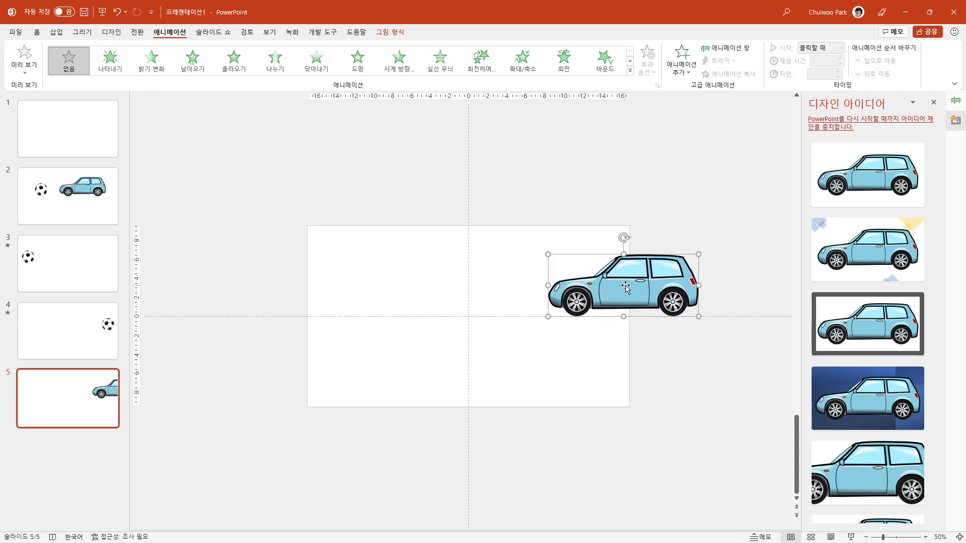
pyautogui.moveTo(625, 284)
pyautogui.mouseDown()
pyautogui.moveTo(703, 284)
pyautogui.moveTo(536, 283)
pyautogui.mouseUp()
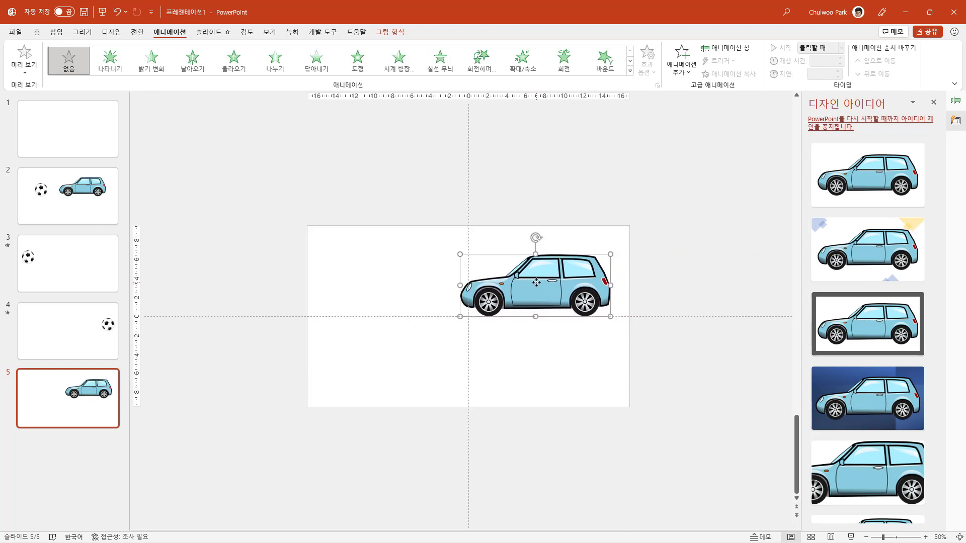
pyautogui.moveTo(536, 237)
pyautogui.mouseDown()
pyautogui.moveTo(511, 240)
pyautogui.moveTo(493, 288)
pyautogui.moveTo(632, 310)
pyautogui.moveTo(510, 236)
pyautogui.moveTo(586, 339)
pyautogui.moveTo(519, 232)
pyautogui.moveTo(597, 317)
pyautogui.moveTo(503, 243)
pyautogui.moveTo(606, 299)
pyautogui.moveTo(541, 248)
pyautogui.moveTo(521, 250)
pyautogui.moveTo(545, 248)
pyautogui.moveTo(533, 248)
pyautogui.mouseUp()
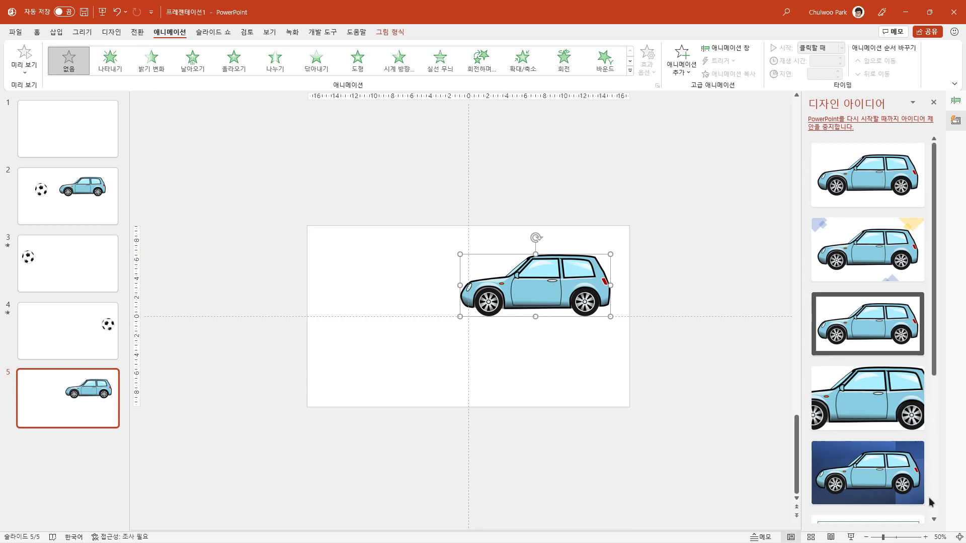
pyautogui.click(952, 538)
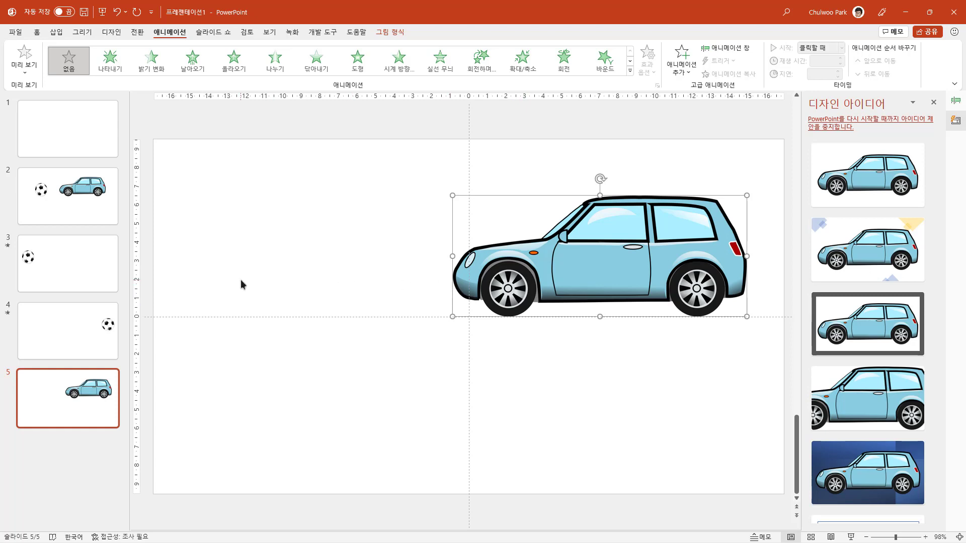
# Nudge the car slightly left to line its front wheel up with the slide's centre, then zoom in
pyautogui.moveTo(528, 266)
pyautogui.mouseDown()
pyautogui.moveTo(551, 262)
pyautogui.moveTo(511, 262)
pyautogui.mouseUp()
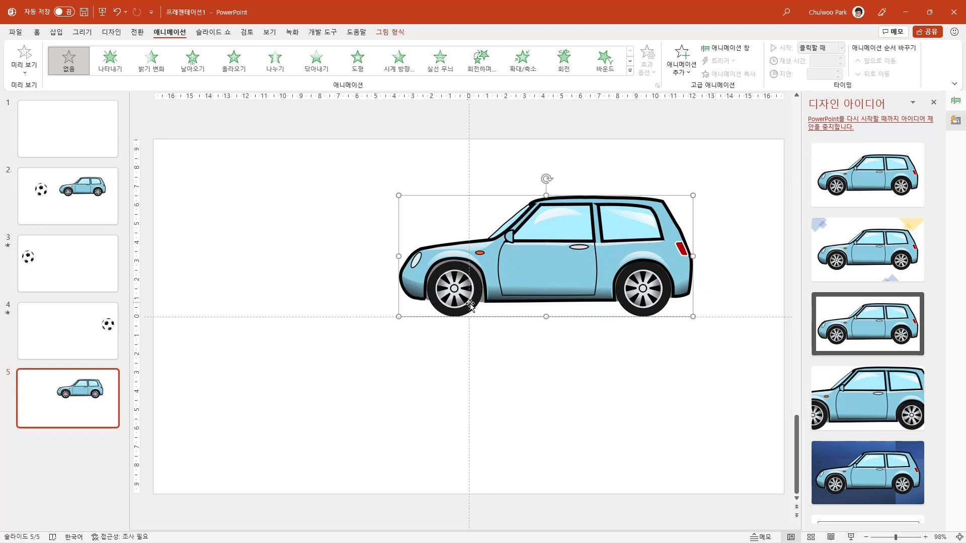
pyautogui.click(494, 341)
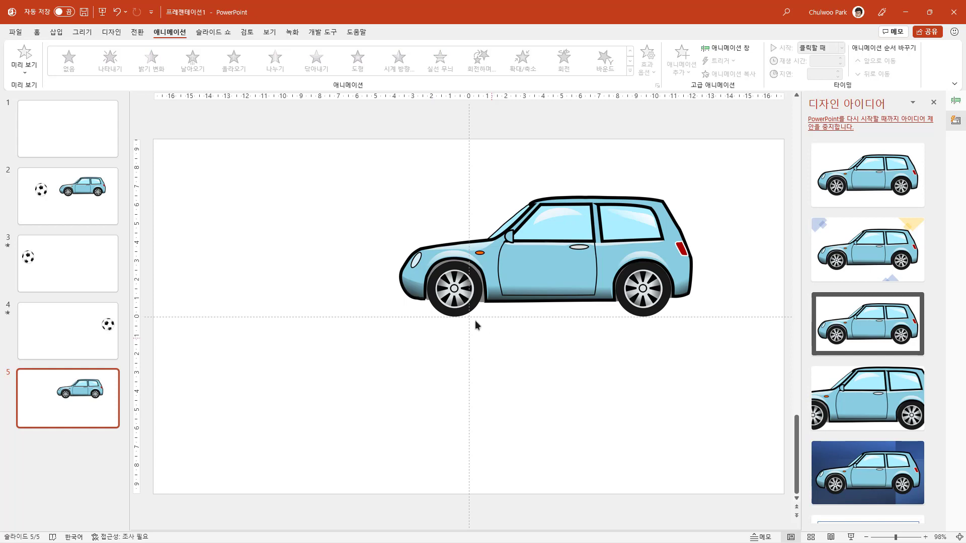
pyautogui.click(443, 294)
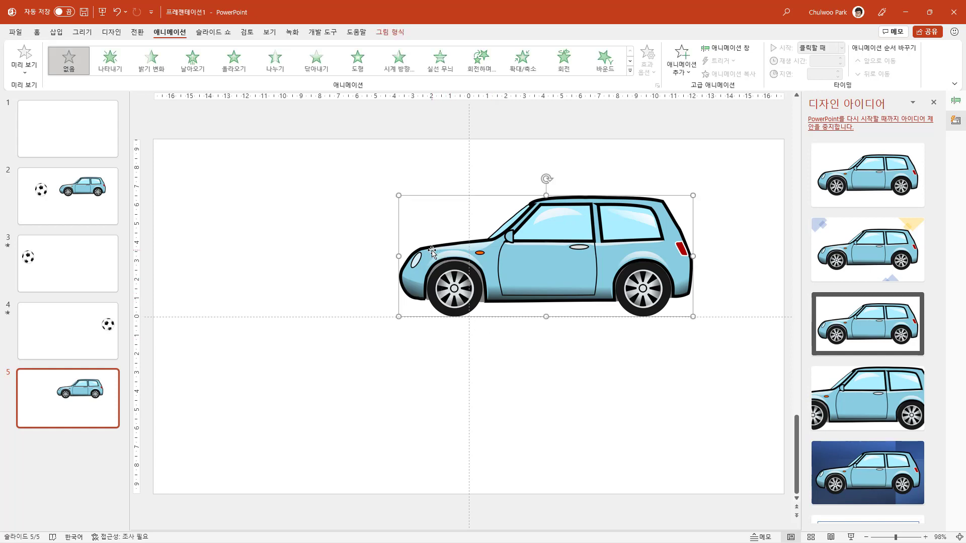
pyautogui.scroll(1, 450, 291)
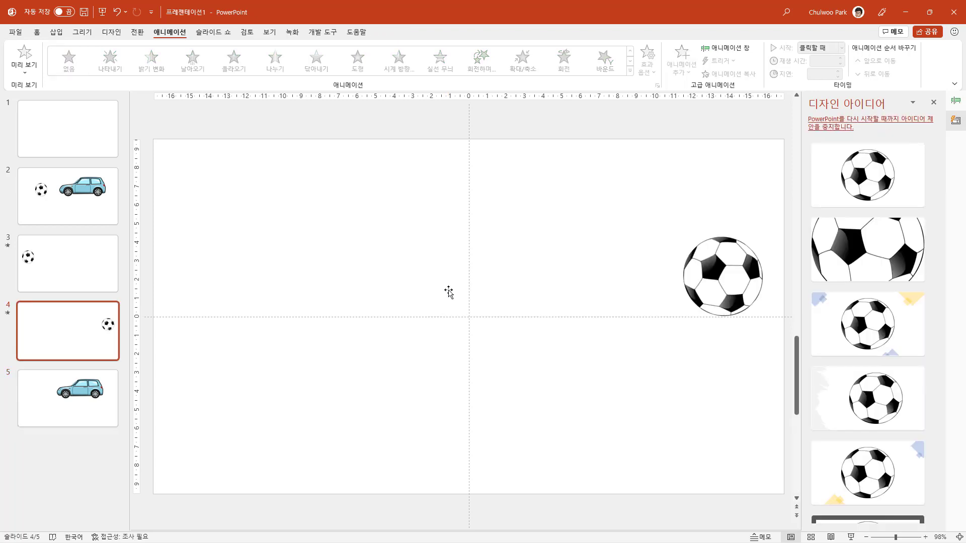
pyautogui.scroll(-1, 337, 371)
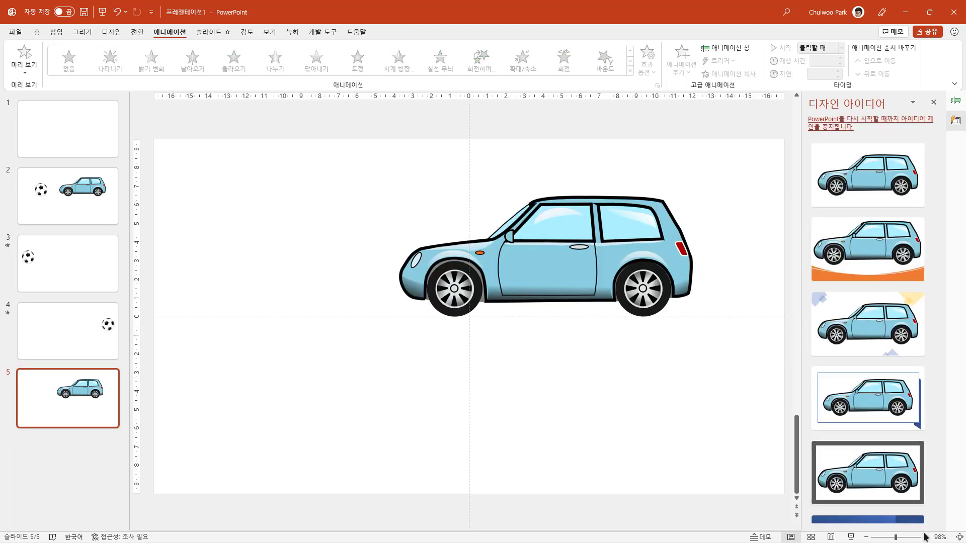
pyautogui.click(925, 537)
pyautogui.click(925, 537)
pyautogui.click(925, 537)
pyautogui.click(925, 538)
pyautogui.click(925, 537)
pyautogui.click(926, 538)
pyautogui.click(925, 537)
pyautogui.click(925, 537)
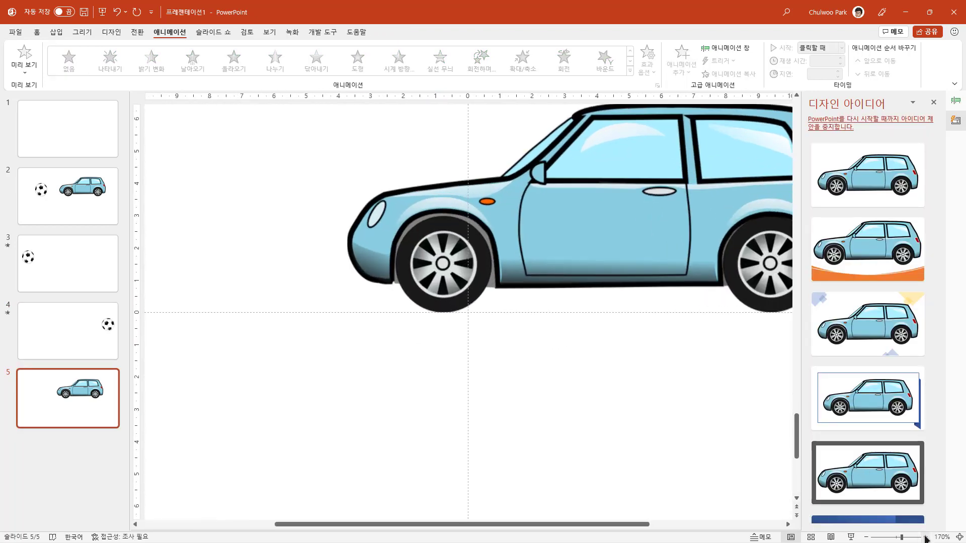
pyautogui.click(925, 538)
# Select the 6.5 × 15.77 cm car picture and show the Picture Format (그림 형식) tools
pyautogui.click(561, 239)
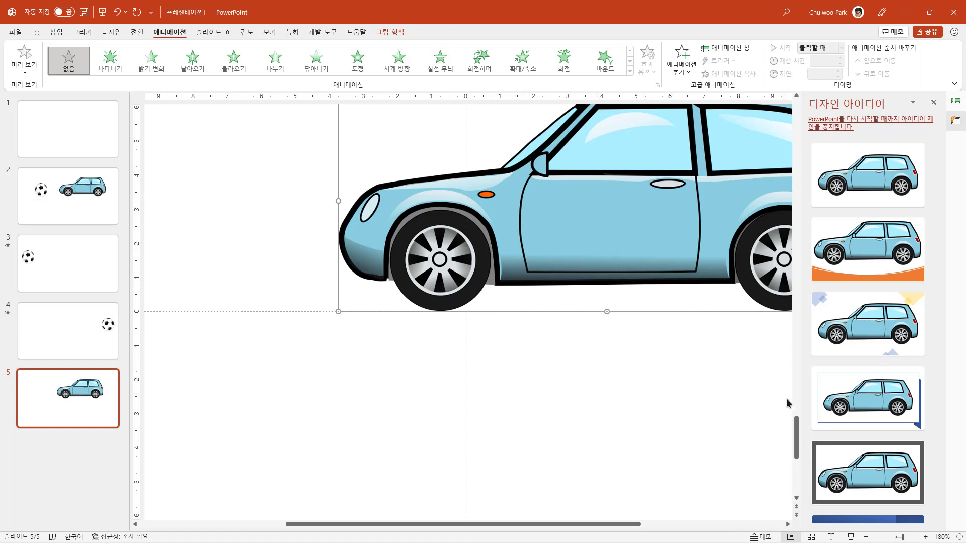
pyautogui.moveTo(796, 425); pyautogui.dragTo(797, 409)
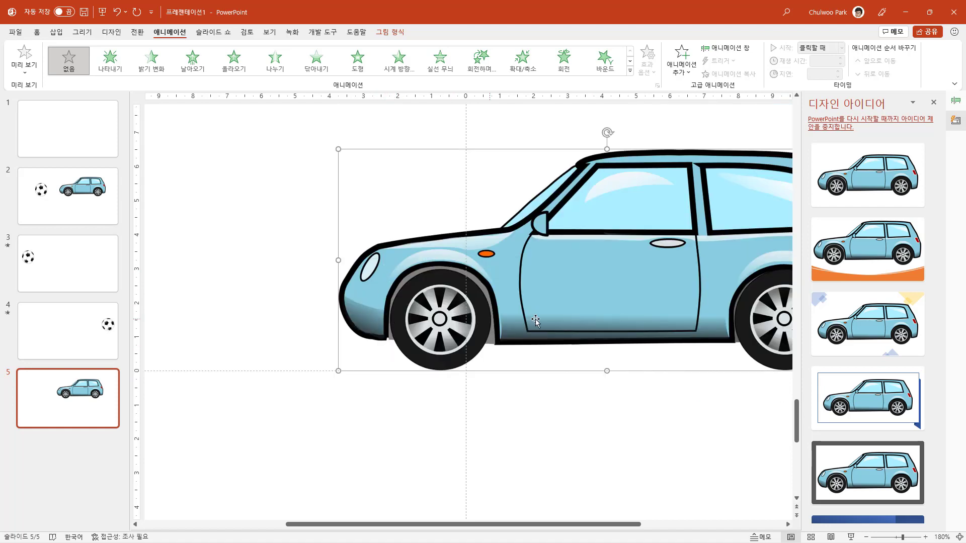
pyautogui.click(387, 33)
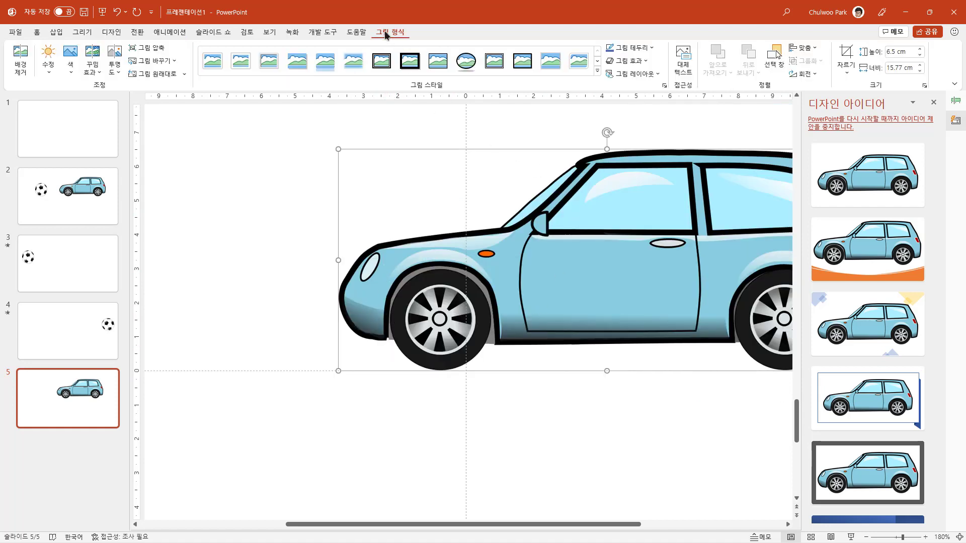
# Crop the car to an Oval shape, undo it, and reopen the Crop options
pyautogui.click(846, 52)
pyautogui.click(850, 72)
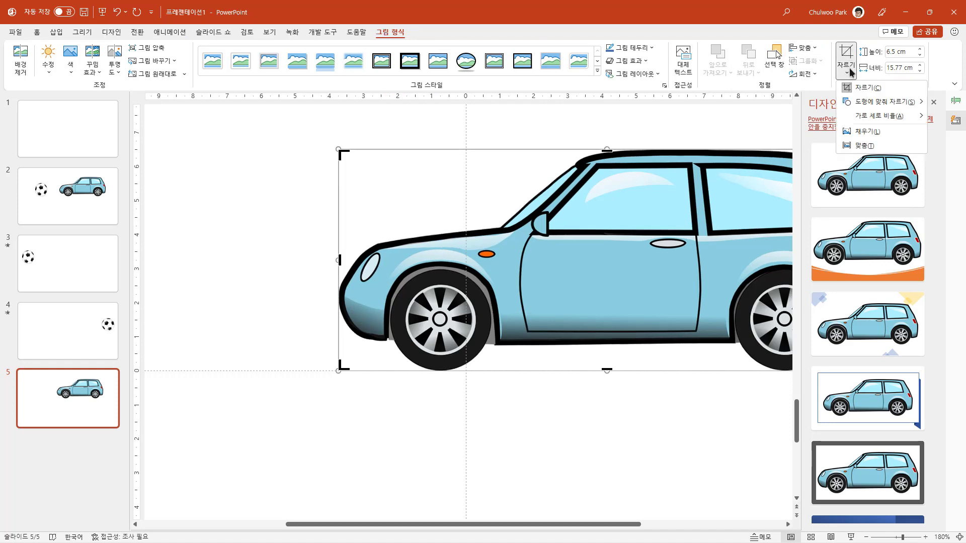
pyautogui.moveTo(879, 101)
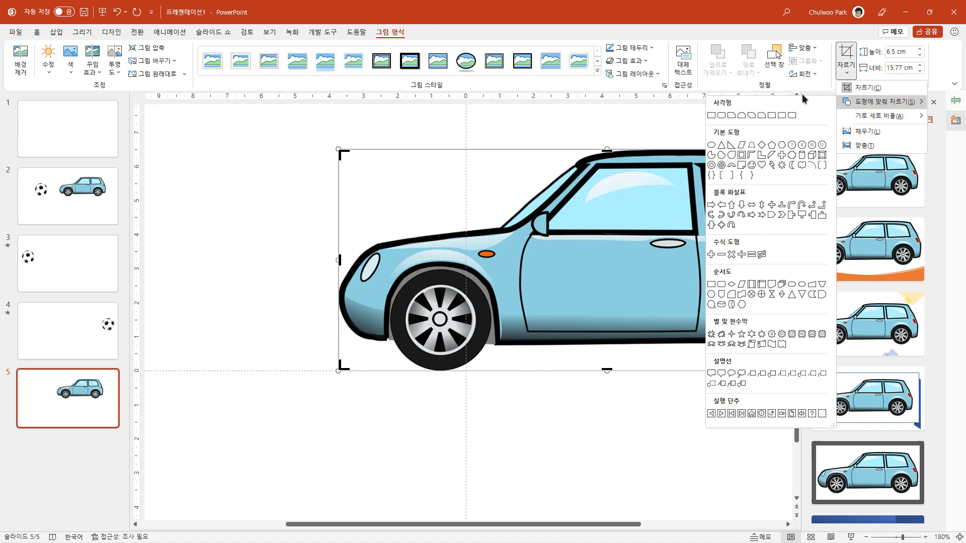
pyautogui.click(711, 146)
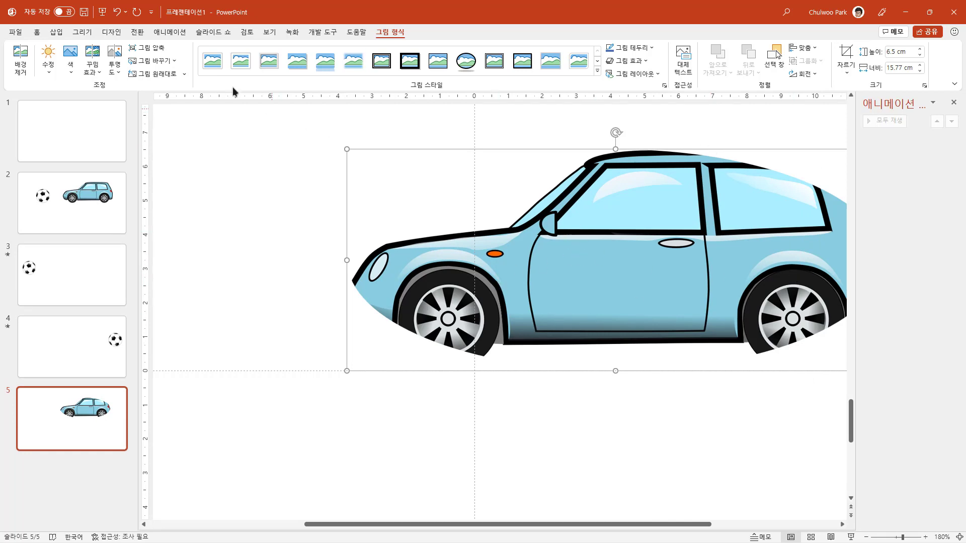
pyautogui.click(114, 18)
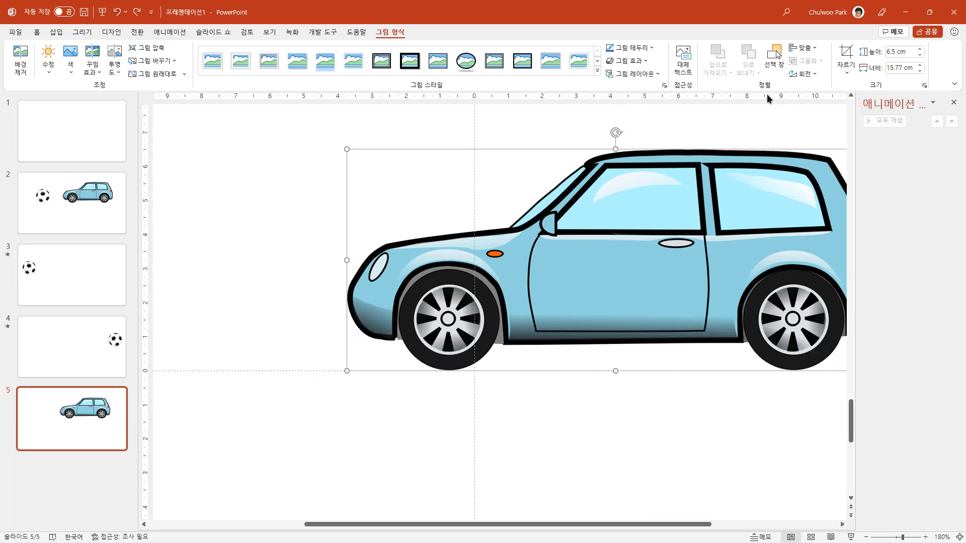
pyautogui.click(842, 73)
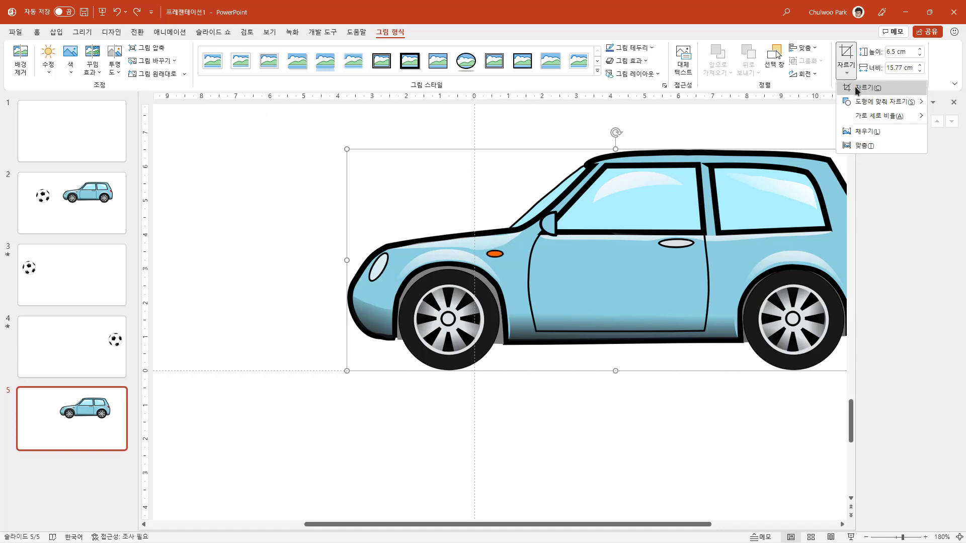
# Crop the car's bumper, right side and top away down to the front wheel
pyautogui.click(855, 87)
pyautogui.moveTo(347, 260); pyautogui.dragTo(398, 260)
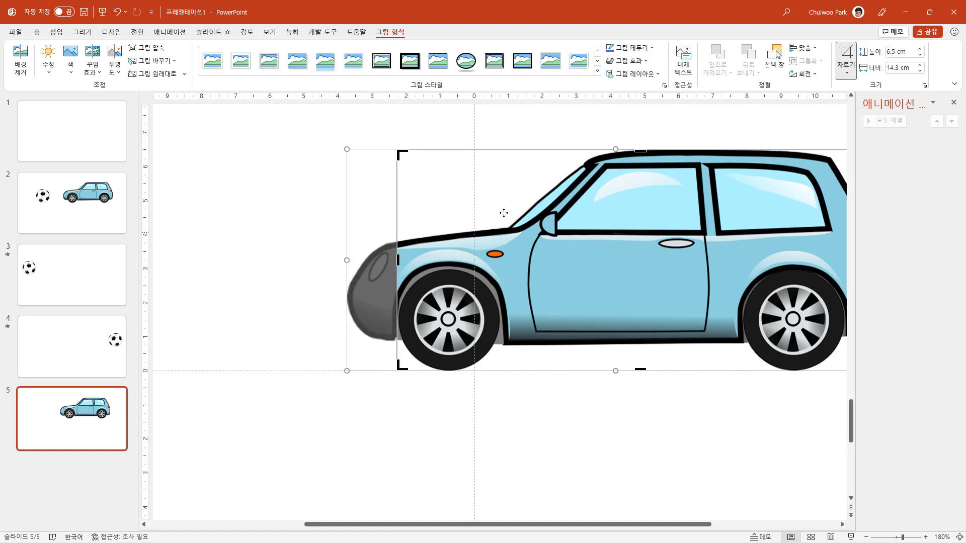
pyautogui.moveTo(807, 278); pyautogui.dragTo(425, 278)
pyautogui.moveTo(372, 149); pyautogui.dragTo(372, 267)
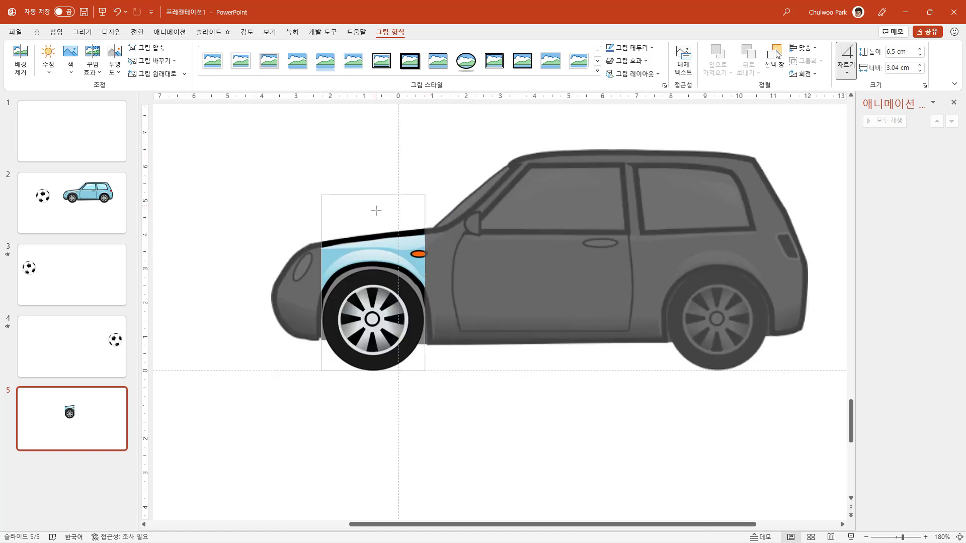
# Tighten the crop around the front wheel to about 3 × 3.03 cm and finish cropping
pyautogui.click(926, 537)
pyautogui.click(925, 537)
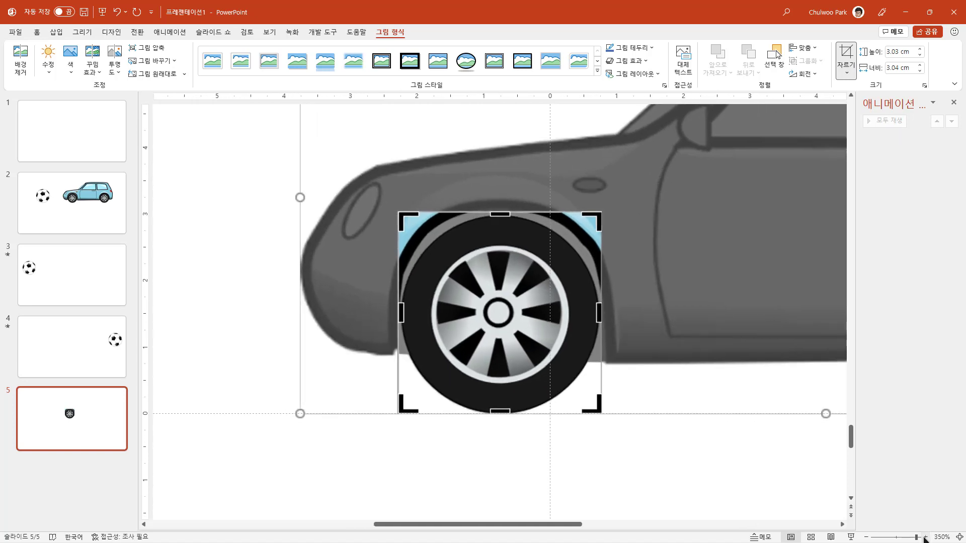
pyautogui.click(926, 537)
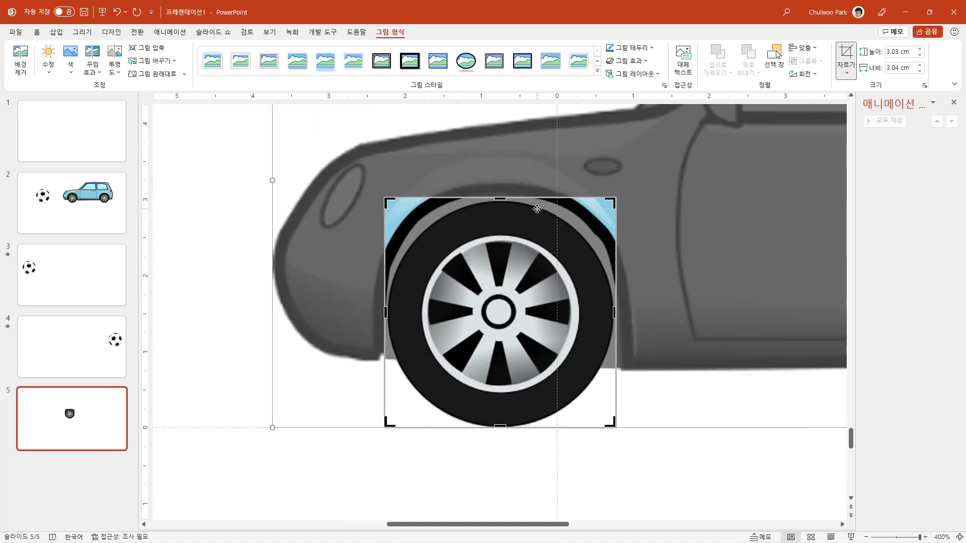
pyautogui.moveTo(500, 199); pyautogui.dragTo(563, 200)
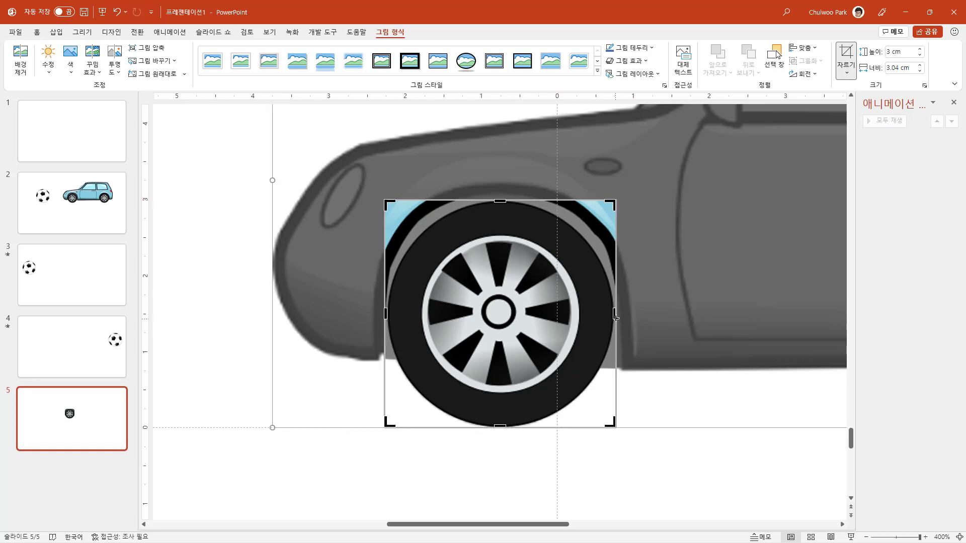
pyautogui.moveTo(615, 315); pyautogui.dragTo(613, 316)
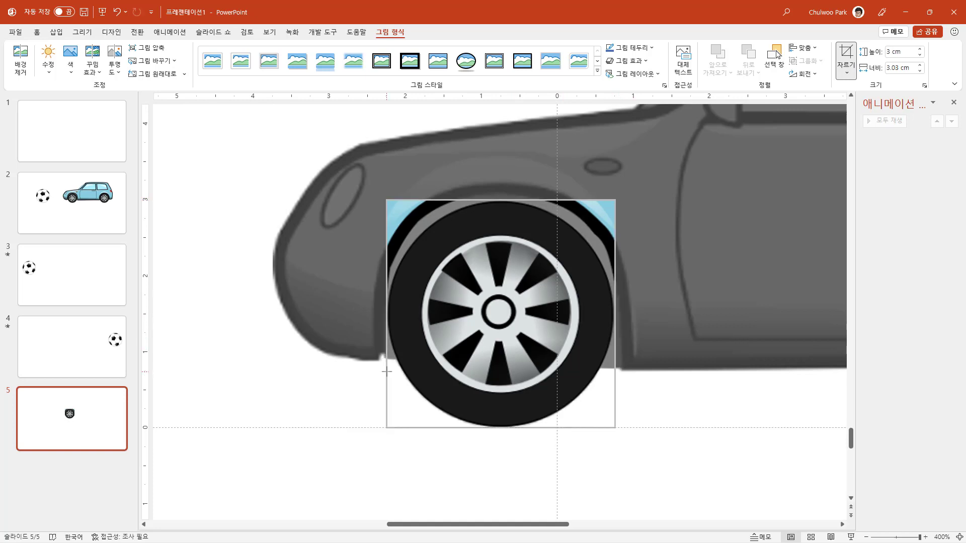
pyautogui.moveTo(384, 367); pyautogui.dragTo(387, 371)
pyautogui.click(470, 480)
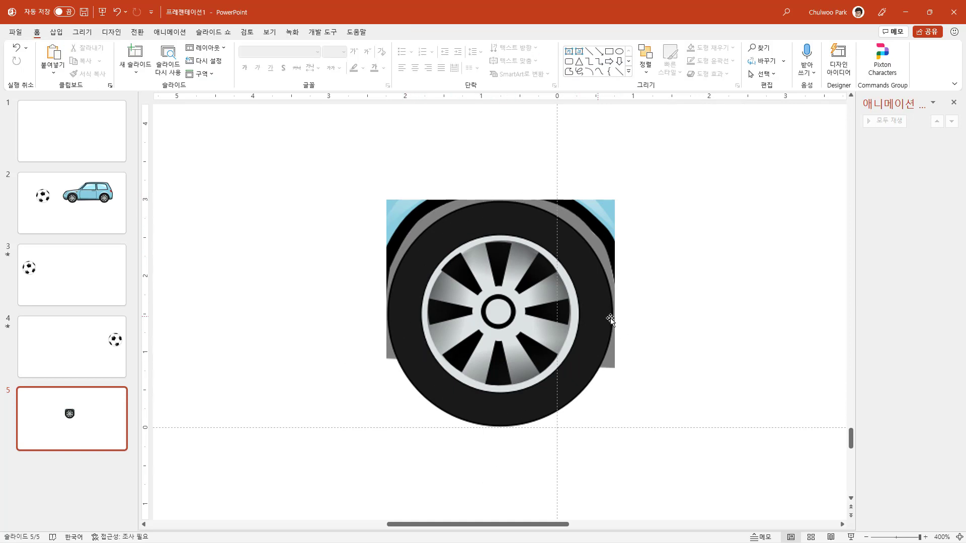
# Zoom out to about 280% to see more of the slide around the cropped wheel
pyautogui.scroll(-1, 704, 337)
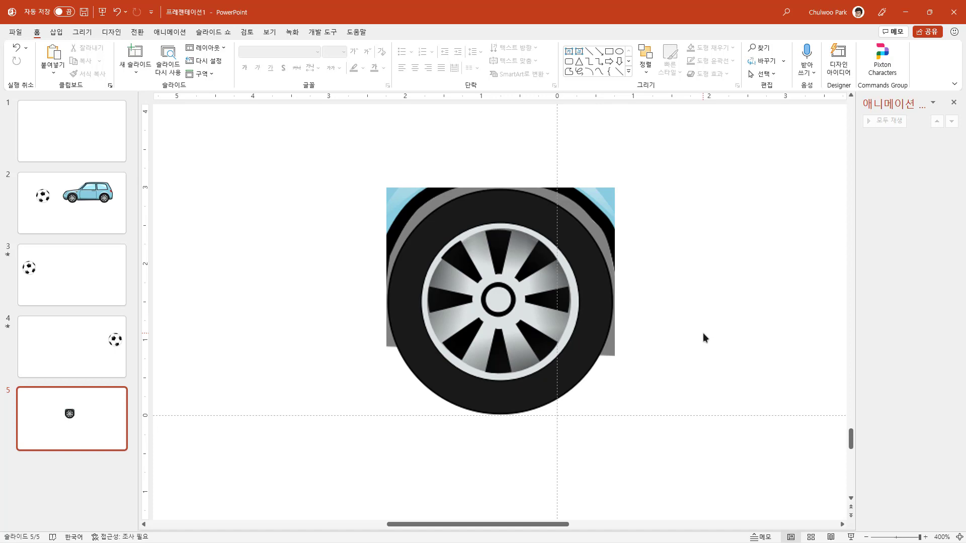
pyautogui.click(866, 538)
pyautogui.click(867, 538)
pyautogui.click(867, 538)
pyautogui.click(867, 537)
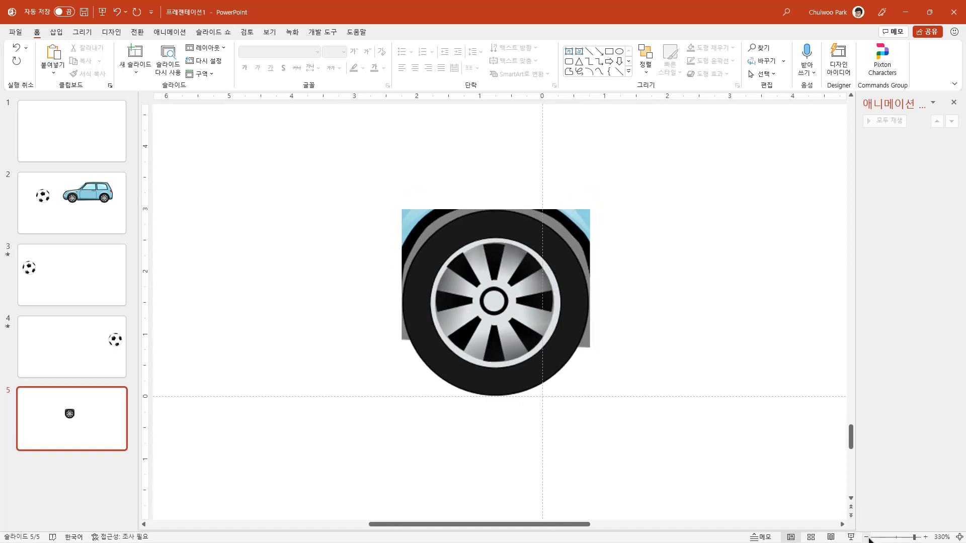
pyautogui.click(867, 537)
pyautogui.click(866, 537)
pyautogui.click(866, 537)
pyautogui.click(867, 538)
pyautogui.click(867, 537)
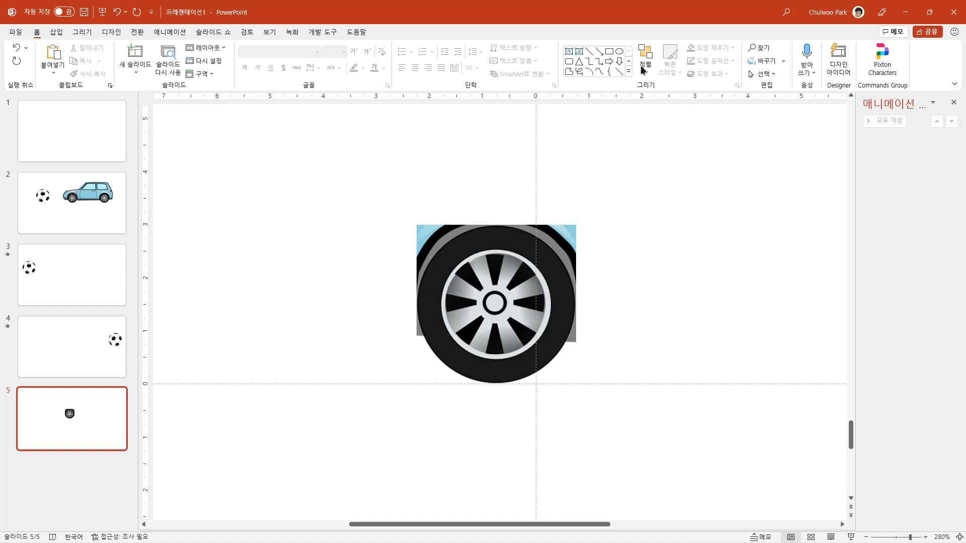
# Draw an Oval from Insert > Shapes right of the wheel, shaped into a near circle
pyautogui.click(57, 32)
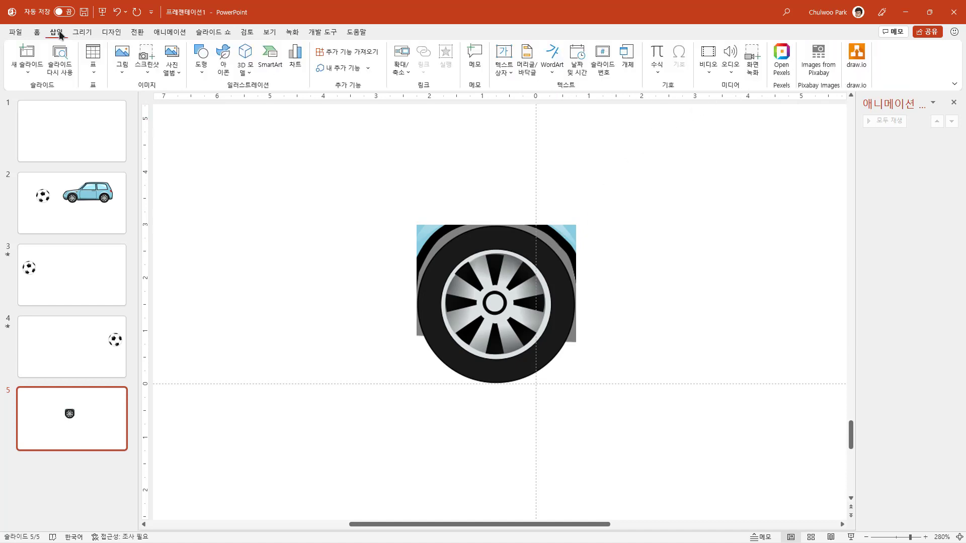
pyautogui.click(201, 58)
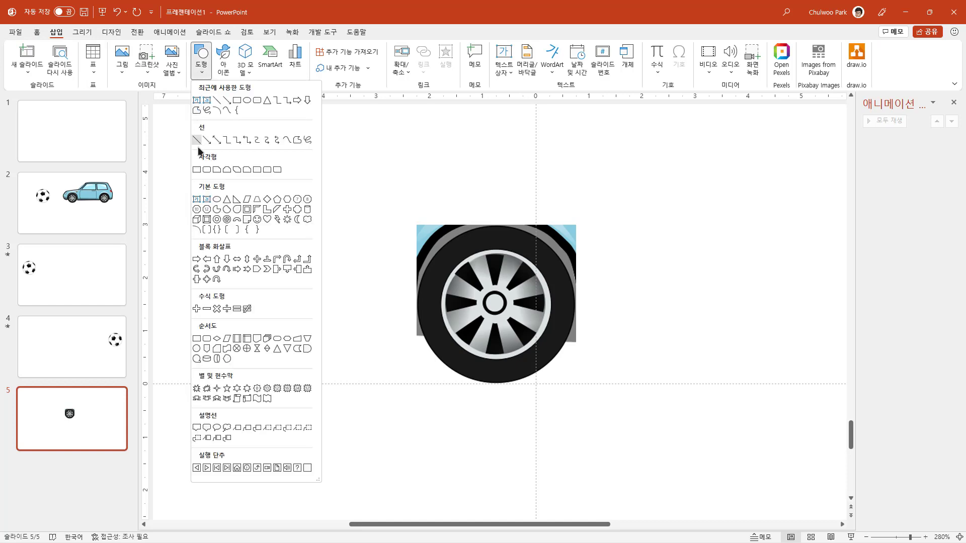
pyautogui.click(246, 101)
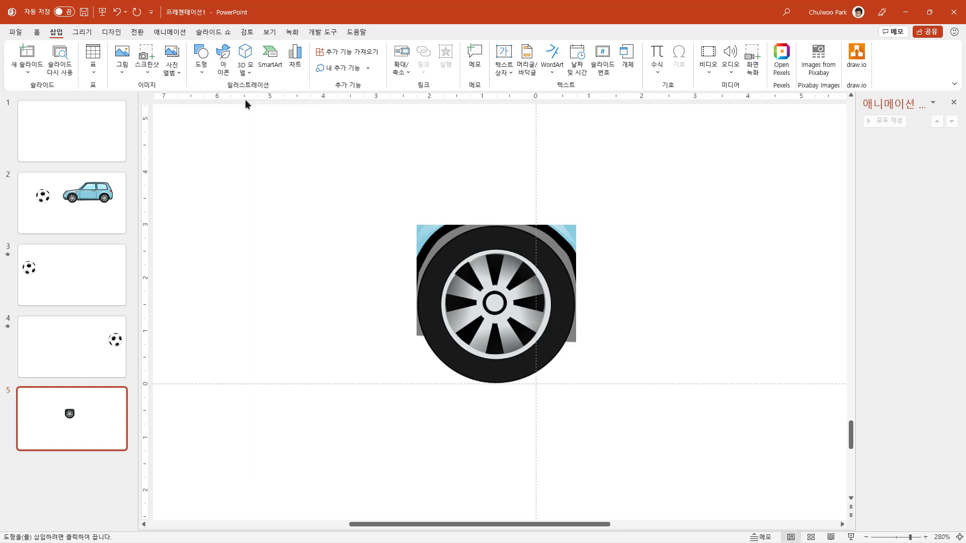
pyautogui.moveTo(610, 216); pyautogui.dragTo(771, 265)
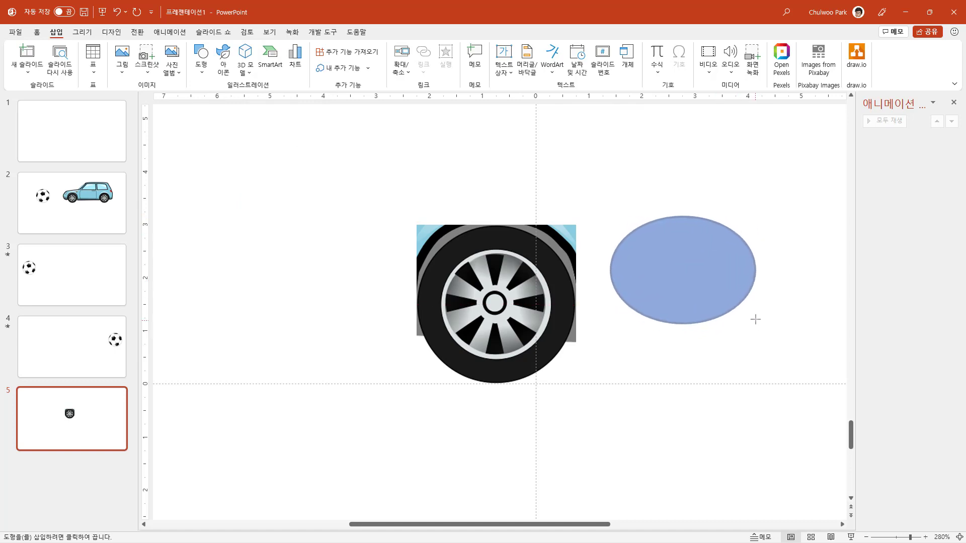
pyautogui.moveTo(771, 265)
pyautogui.mouseDown()
pyautogui.moveTo(743, 316)
pyautogui.moveTo(754, 336)
pyautogui.moveTo(746, 356)
pyautogui.moveTo(813, 405)
pyautogui.moveTo(738, 358)
pyautogui.moveTo(779, 414)
pyautogui.mouseUp()
# Copy the cropped wheel picture
pyautogui.click(513, 332)
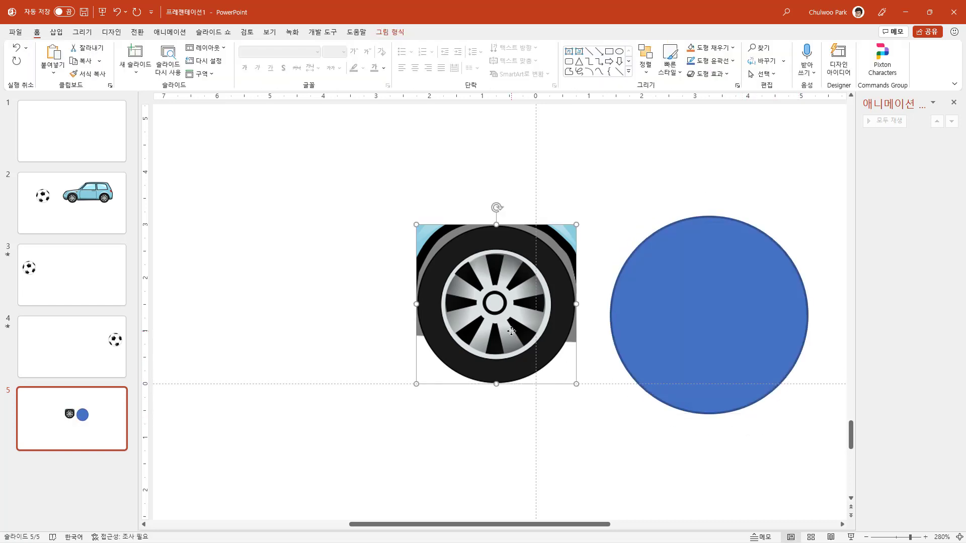
pyautogui.rightClick(512, 293)
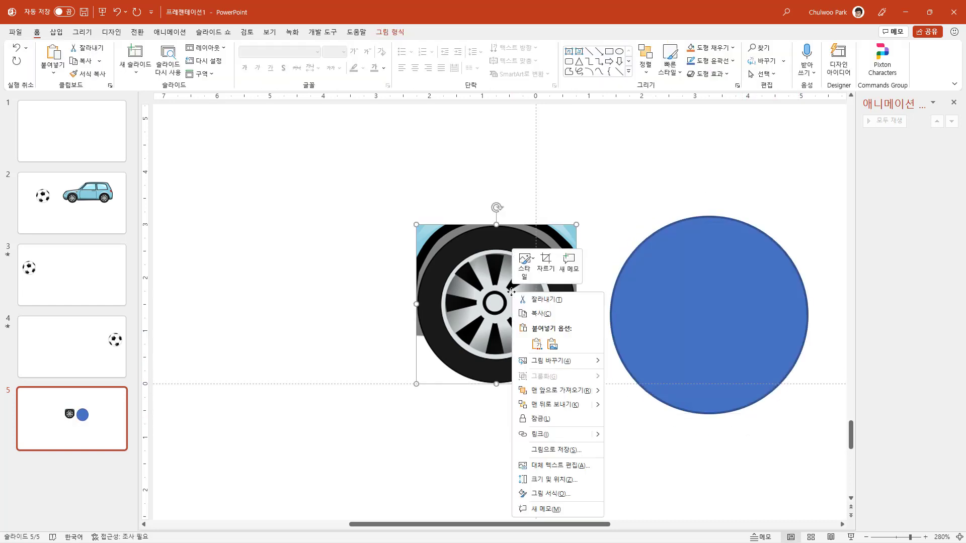
pyautogui.click(549, 317)
# Give the circle a Picture or texture fill from the Clipboard in Format Shape
pyautogui.click(671, 293)
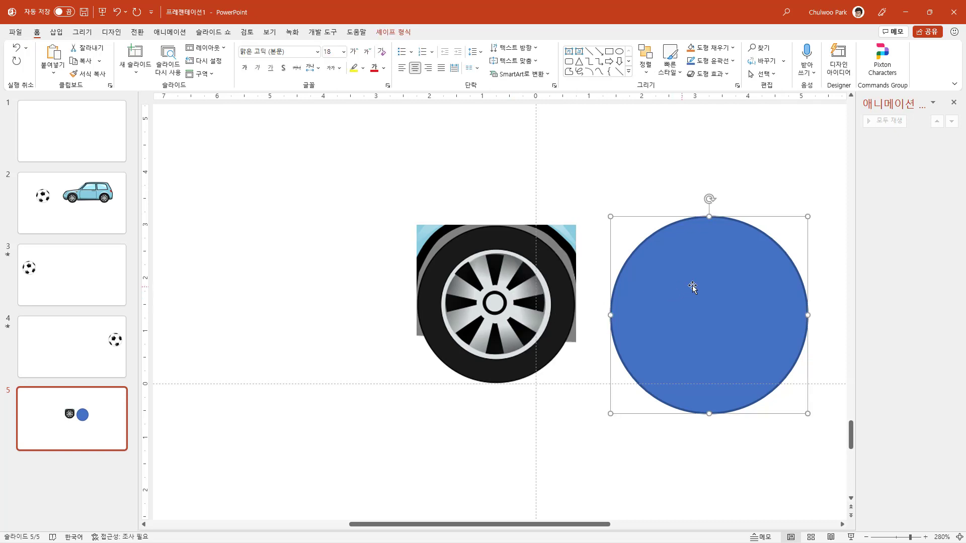
pyautogui.click(394, 32)
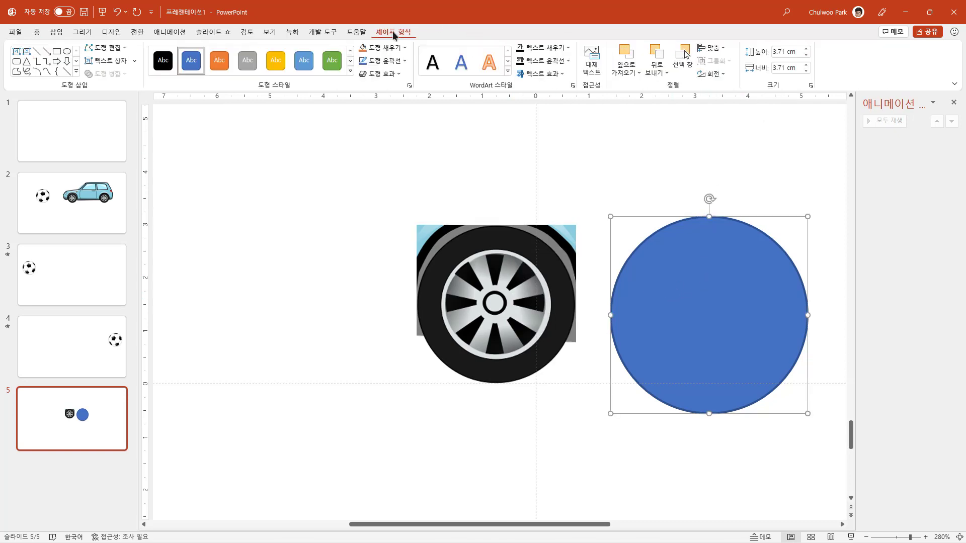
pyautogui.click(810, 86)
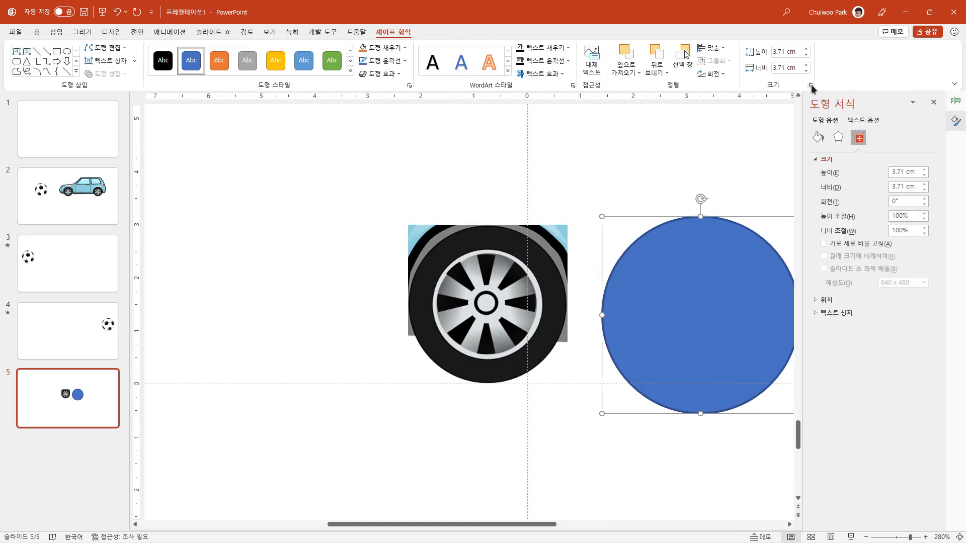
pyautogui.click(818, 137)
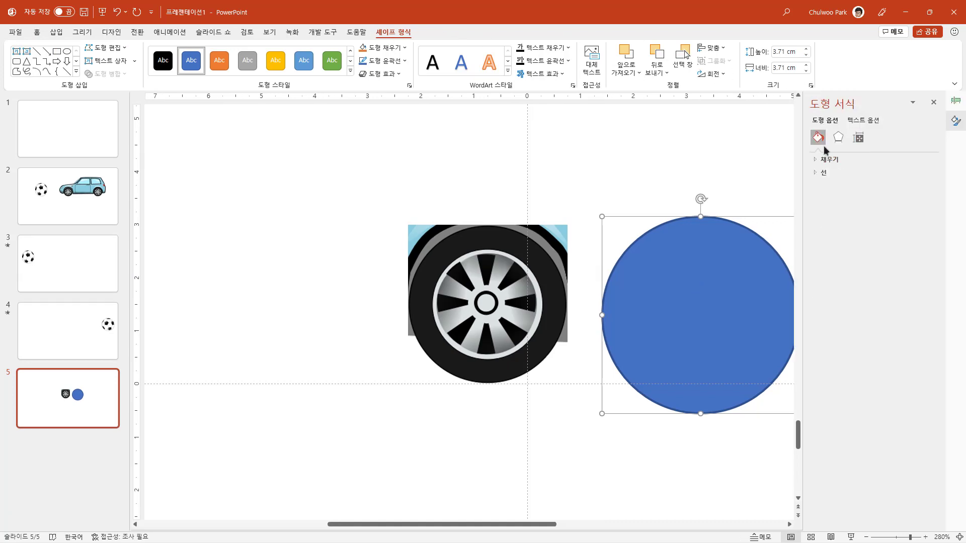
pyautogui.click(814, 160)
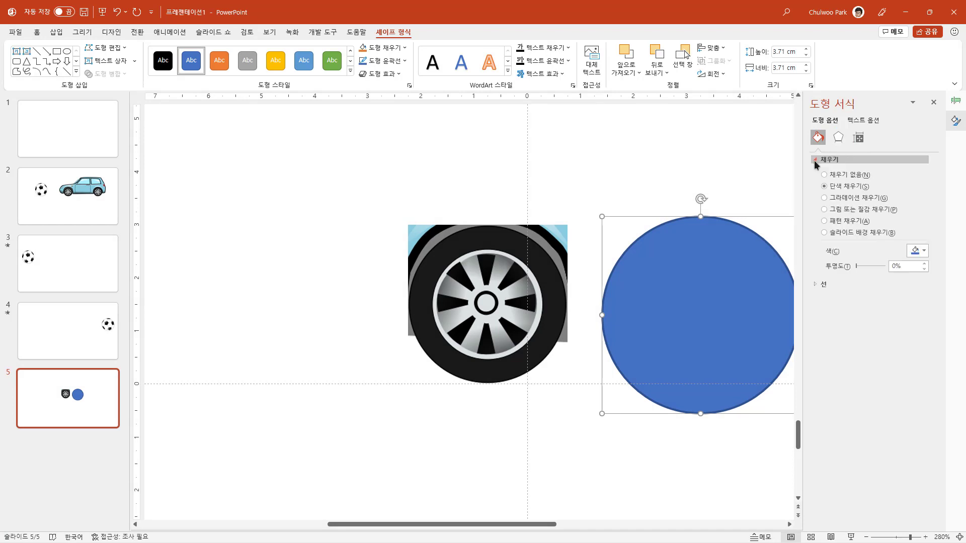
pyautogui.click(860, 213)
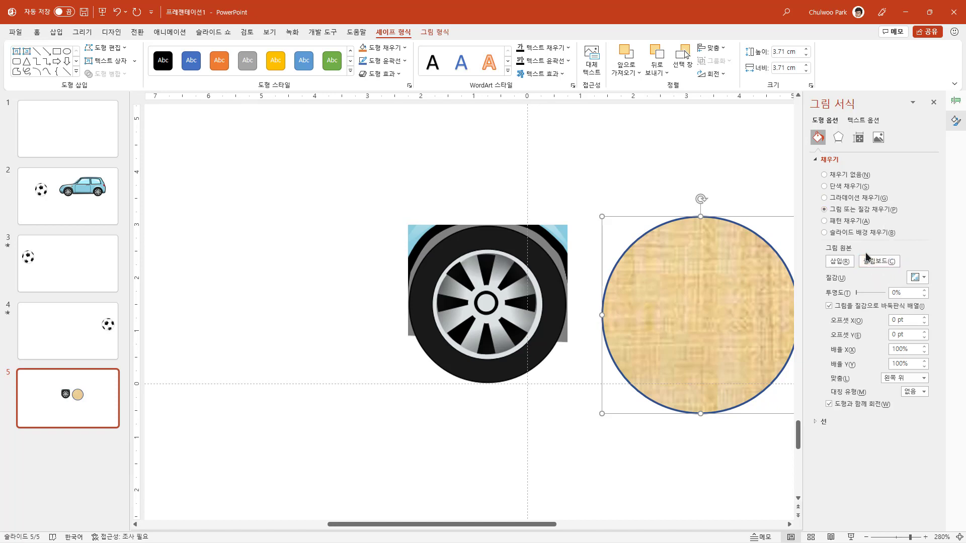
pyautogui.click(880, 262)
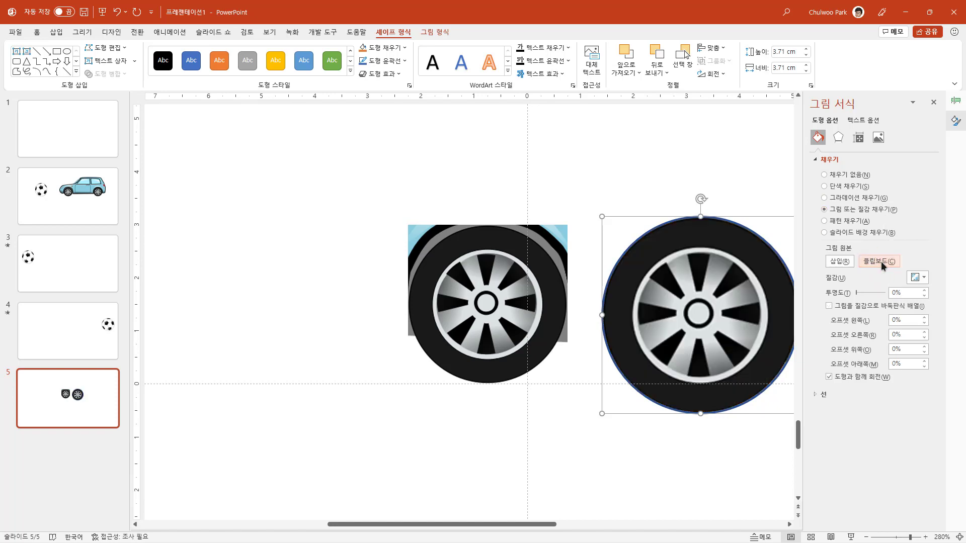
pyautogui.click(651, 462)
# Move the round wheel over the first wheel and shrink it to 3 cm
pyautogui.click(686, 330)
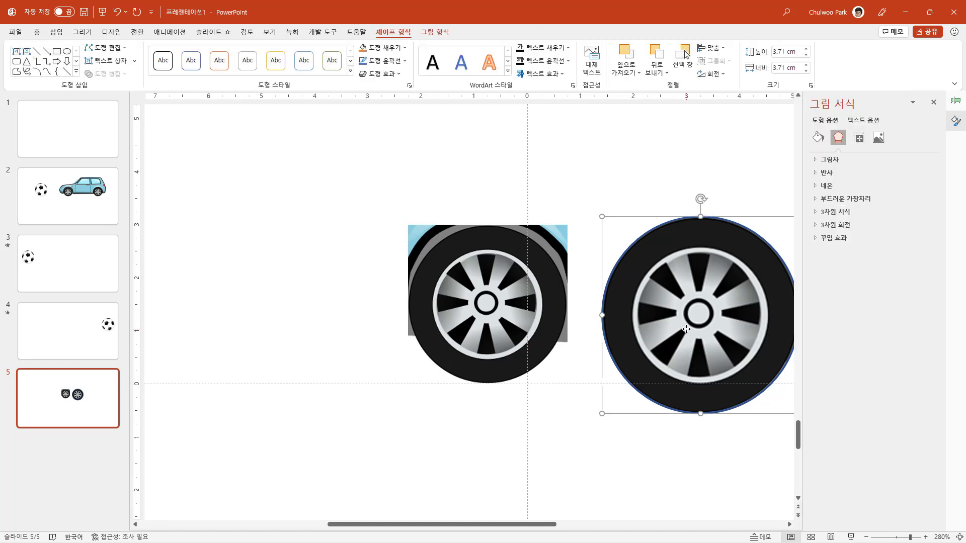
pyautogui.click(789, 524)
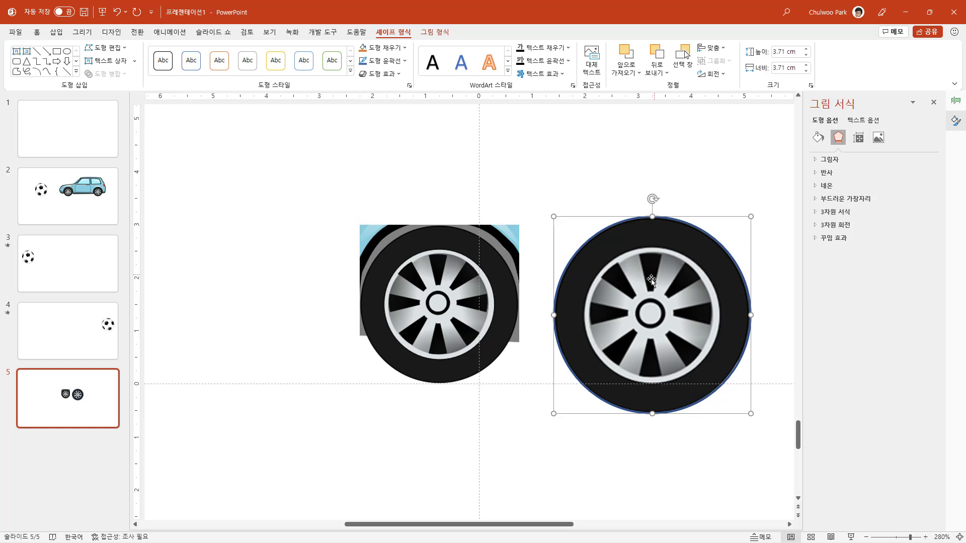
pyautogui.moveTo(648, 285); pyautogui.dragTo(574, 298)
pyautogui.moveTo(676, 427)
pyautogui.mouseDown()
pyautogui.moveTo(577, 348)
pyautogui.moveTo(638, 384)
pyautogui.mouseUp()
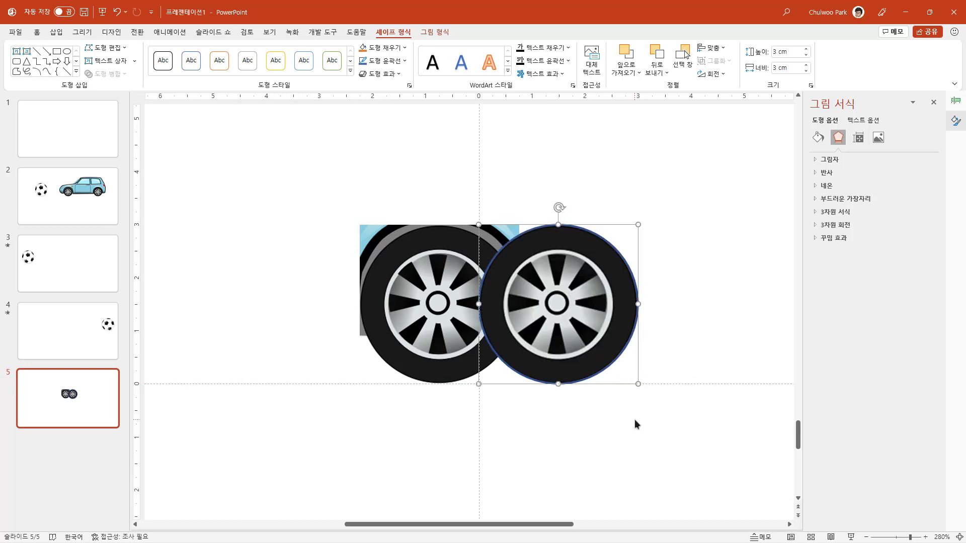
pyautogui.click(635, 420)
# Set the round wheel's Picture Border to No Outline and move it right of the original
pyautogui.click(526, 296)
pyautogui.click(436, 32)
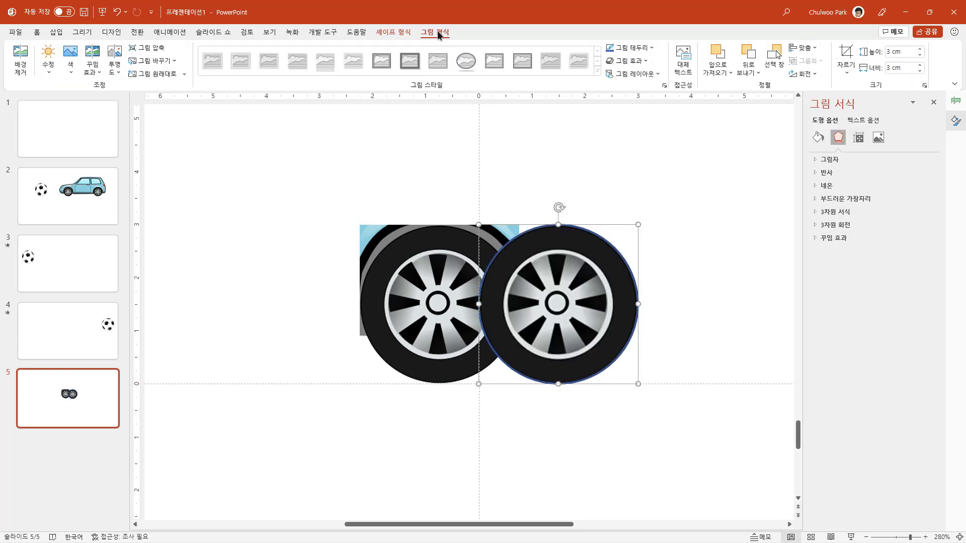
pyautogui.click(650, 48)
pyautogui.click(651, 160)
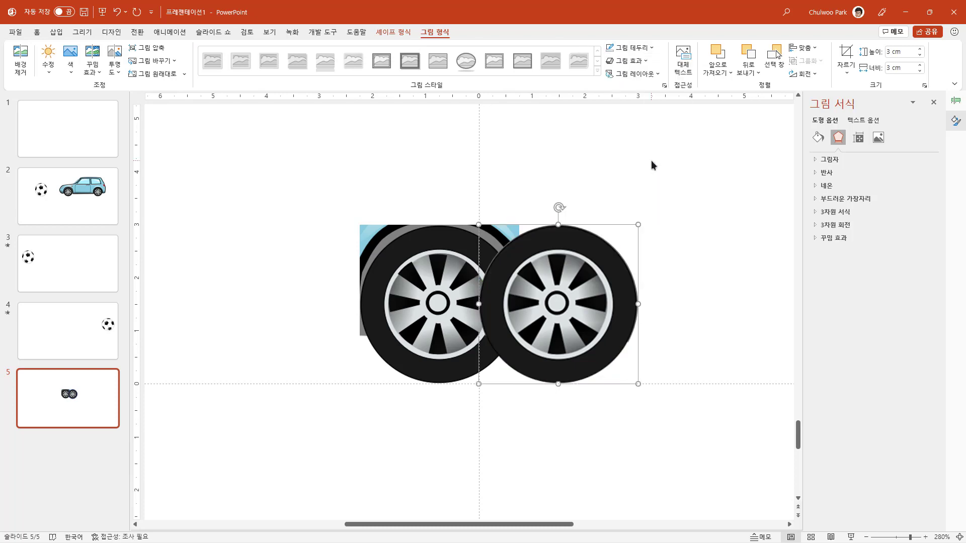
pyautogui.click(666, 411)
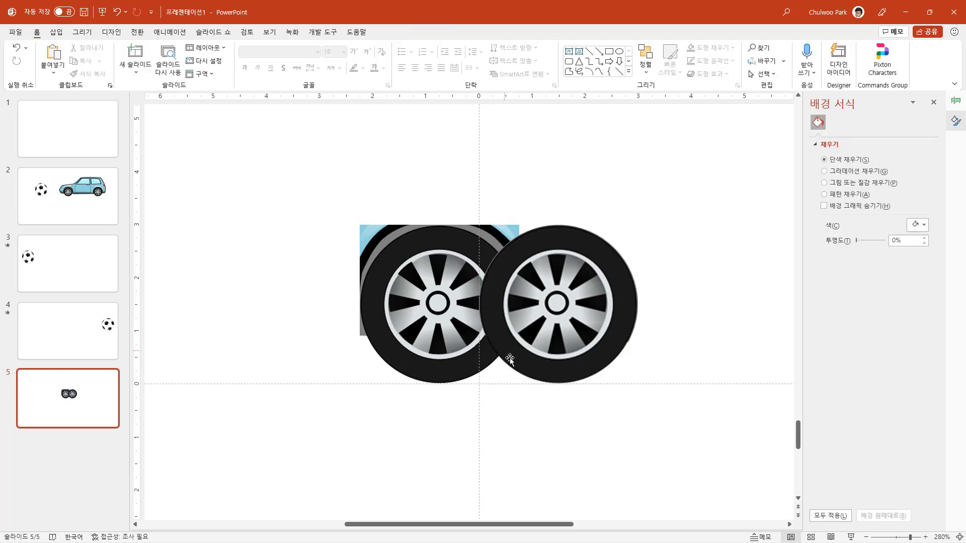
pyautogui.click(568, 301)
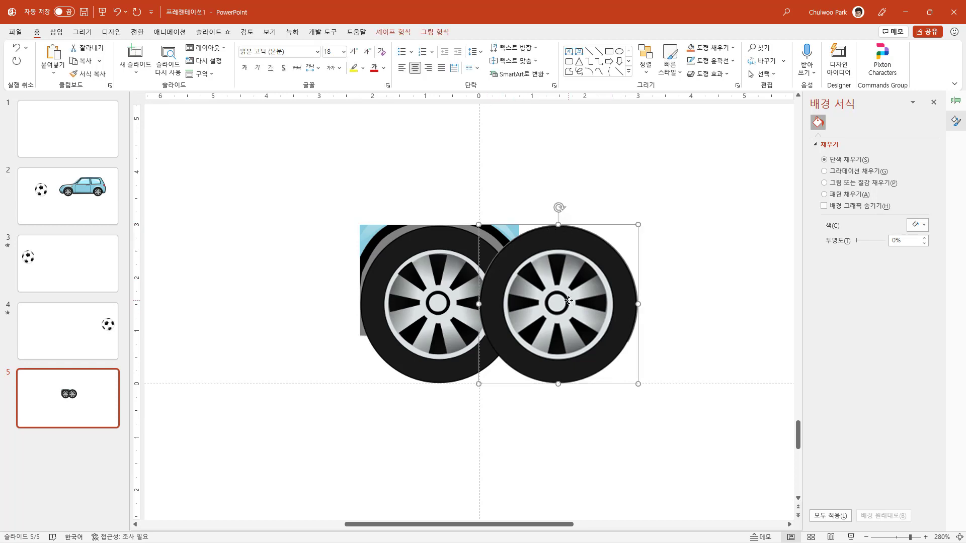
pyautogui.moveTo(568, 301); pyautogui.dragTo(625, 301)
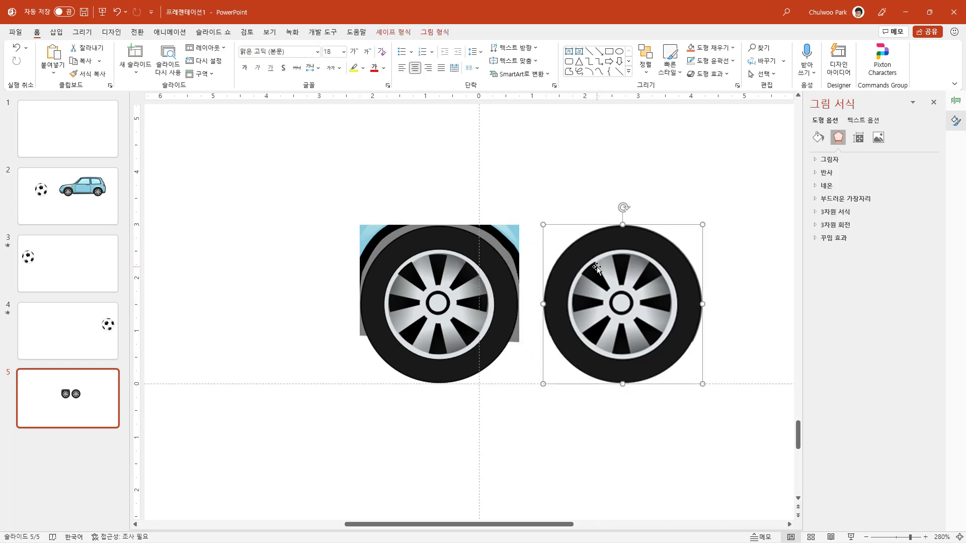
# Delete the original cropped wheel and paste the car picture from slide 2 onto slide 5 over the wheel
pyautogui.click(446, 288)
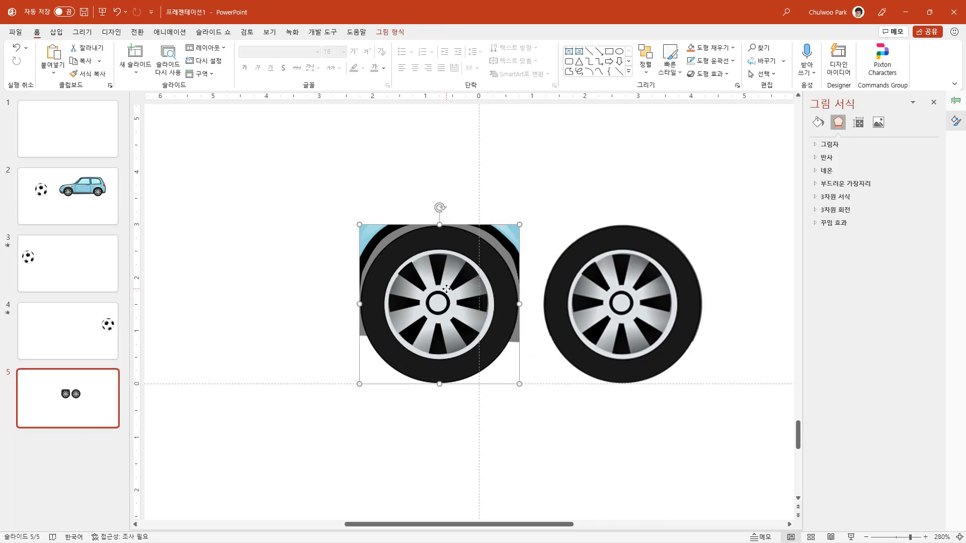
pyautogui.press('Delete')
pyautogui.click(95, 201)
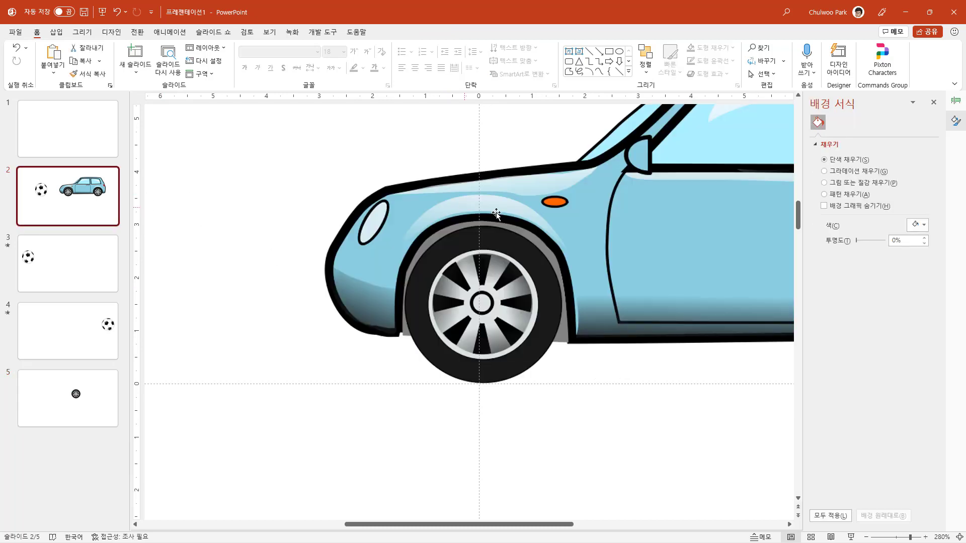
pyautogui.click(622, 234)
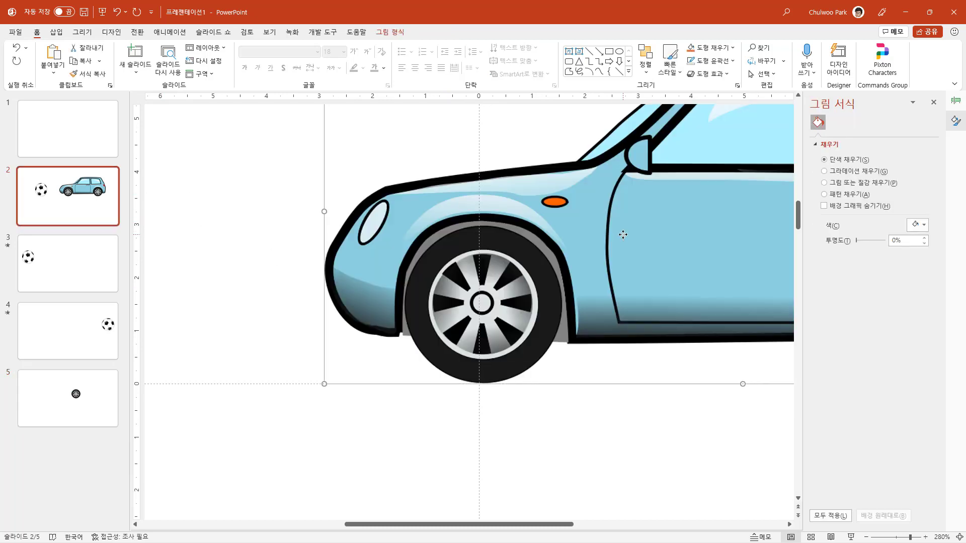
pyautogui.click(92, 399)
pyautogui.hotkey('ctrl', 'v')
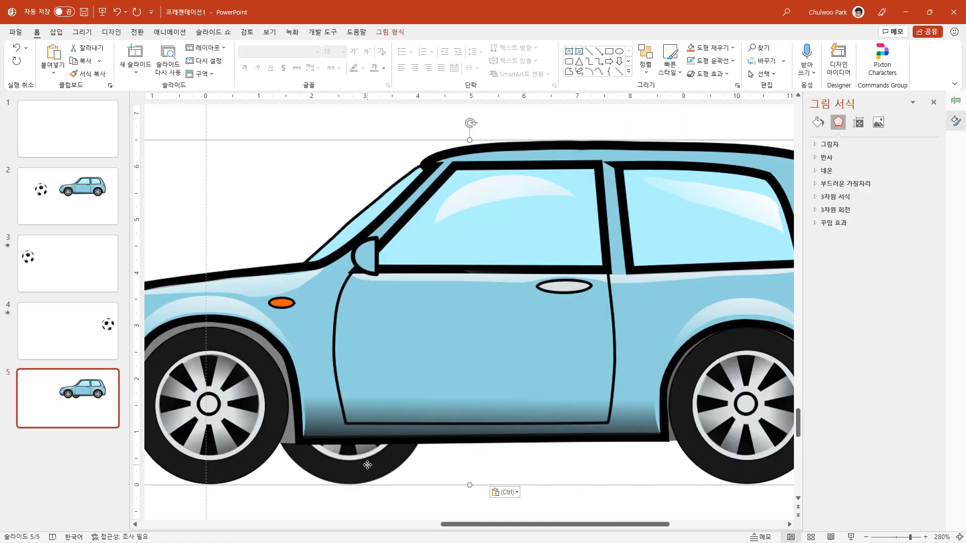
pyautogui.moveTo(407, 356); pyautogui.dragTo(455, 325)
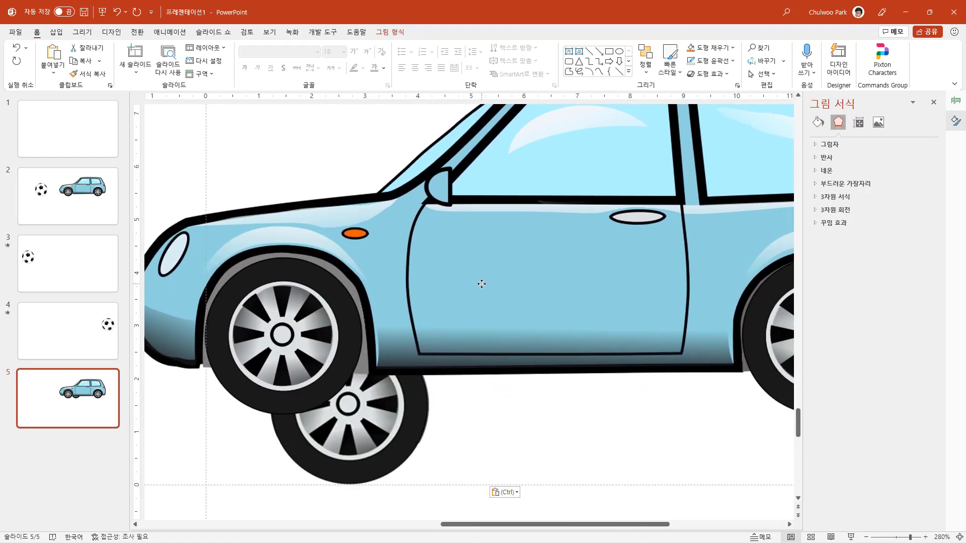
# Bring the separate wheel to the front and drag it into the car's front wheel well
pyautogui.click(372, 448)
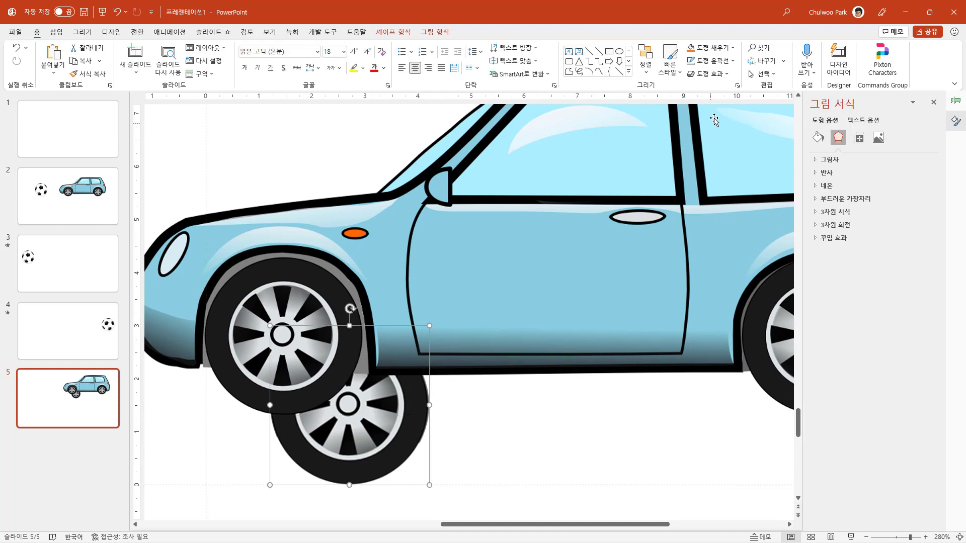
pyautogui.click(647, 75)
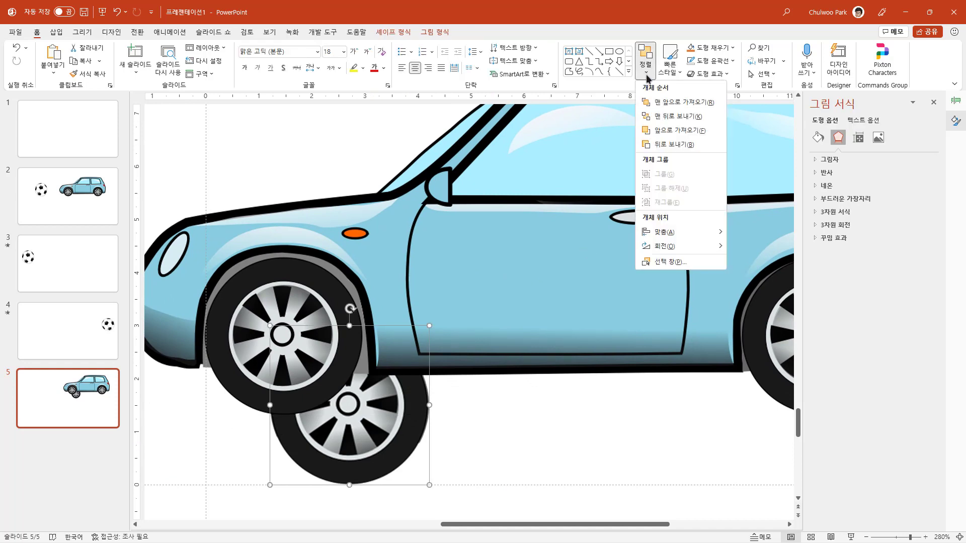
pyautogui.click(669, 103)
pyautogui.moveTo(388, 423)
pyautogui.mouseDown()
pyautogui.moveTo(382, 353)
pyautogui.moveTo(311, 356)
pyautogui.moveTo(349, 356)
pyautogui.moveTo(317, 355)
pyautogui.moveTo(326, 351)
pyautogui.mouseUp()
# Undo the last shift and nudge the wheel three steps left until it aligns with the front wheel
pyautogui.hotkey('ctrl', 'z')
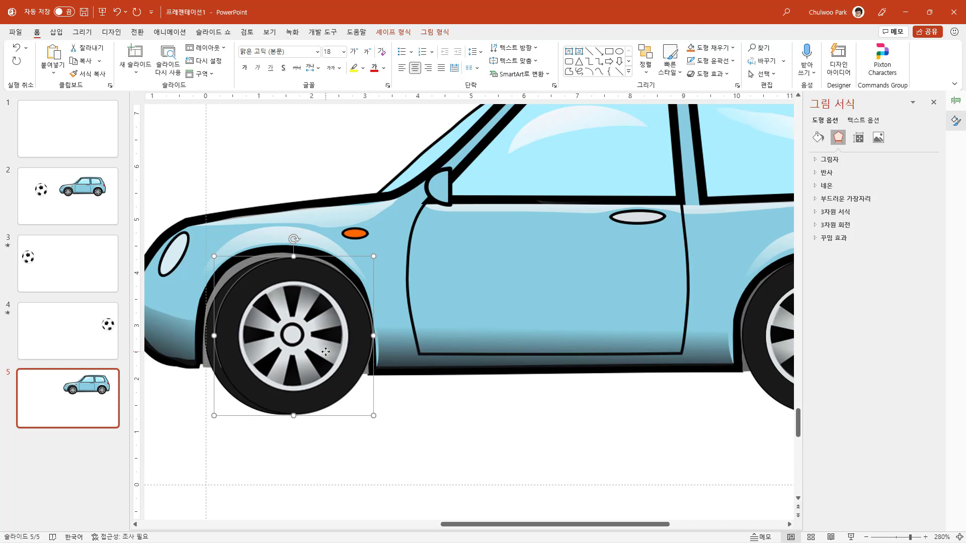
pyautogui.press('Left')
pyautogui.press('Left')
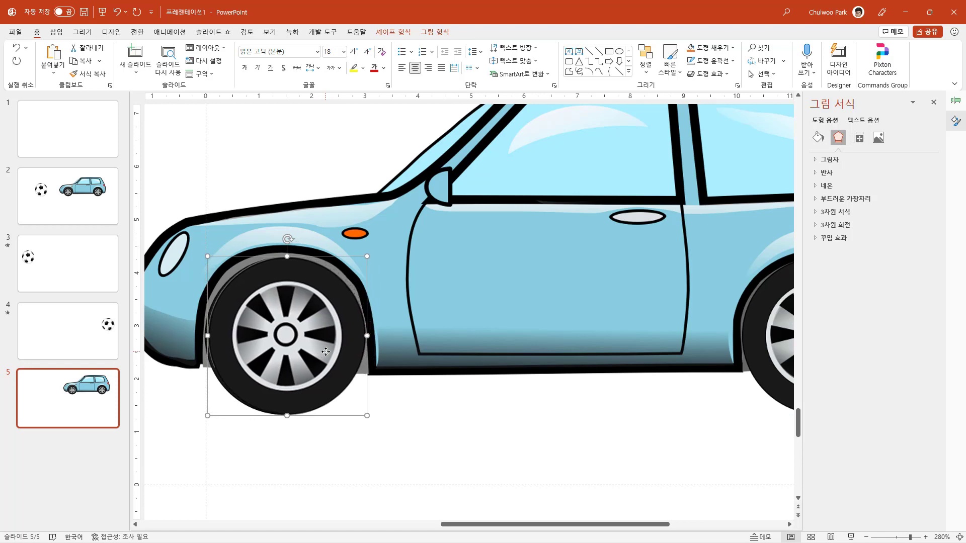
pyautogui.press('Left')
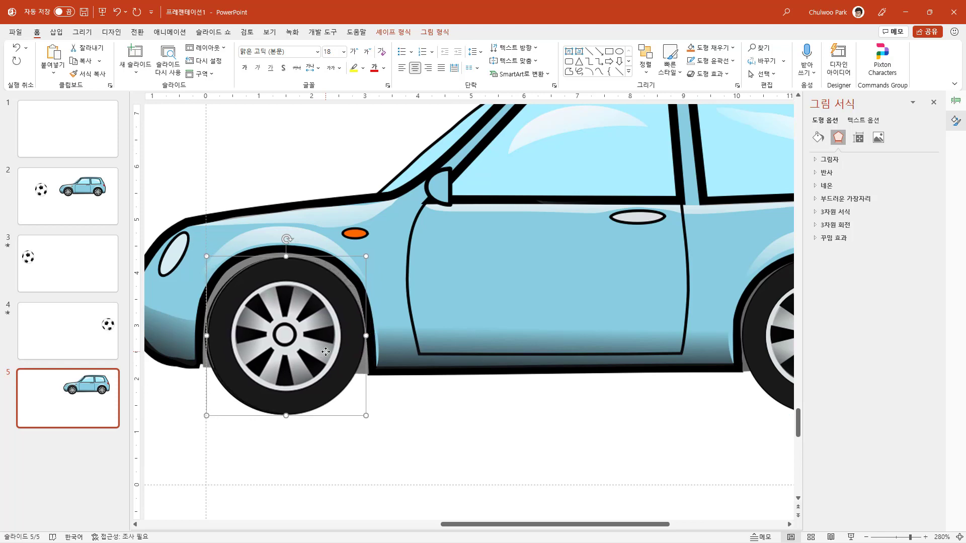
pyautogui.press('Left')
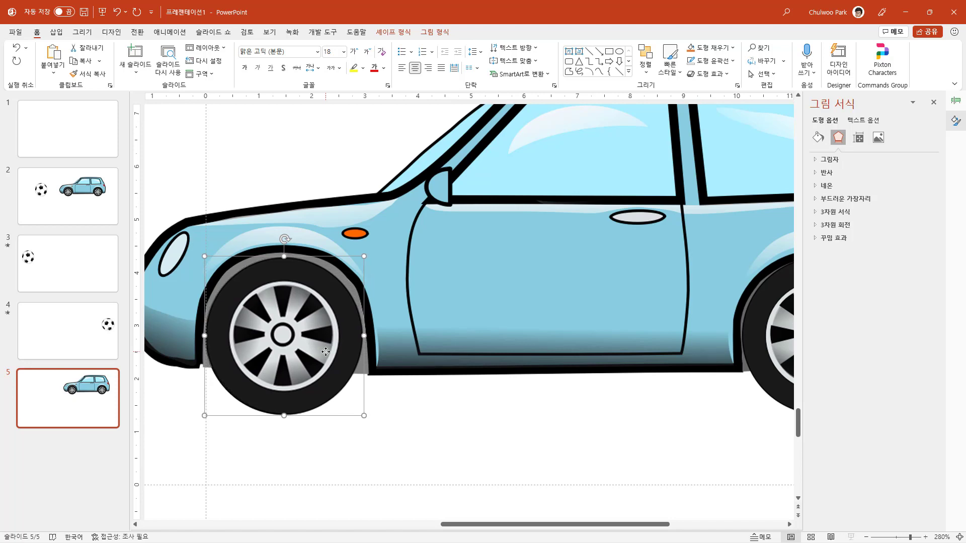
pyautogui.click(412, 441)
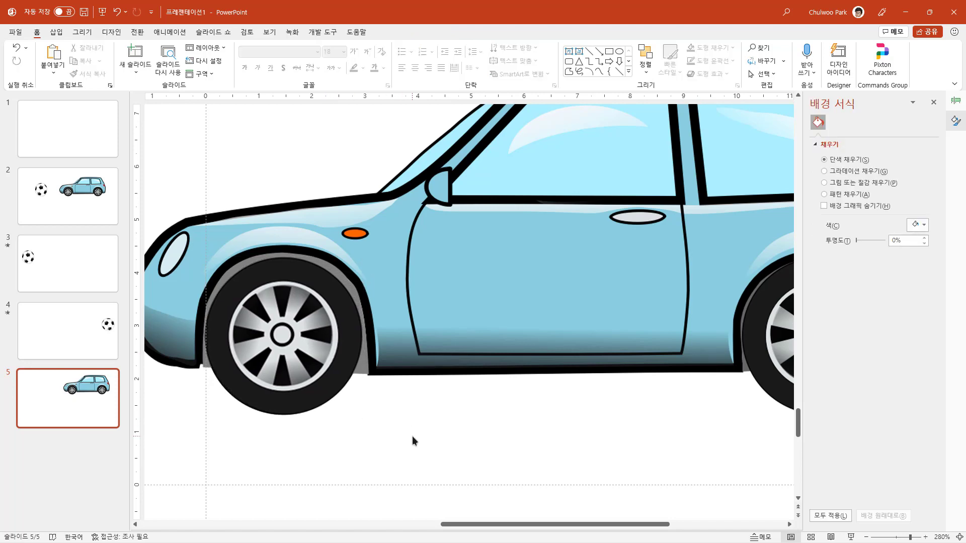
# Zoom out and fit the whole slide in the window
pyautogui.click(866, 537)
pyautogui.click(866, 536)
pyautogui.click(866, 537)
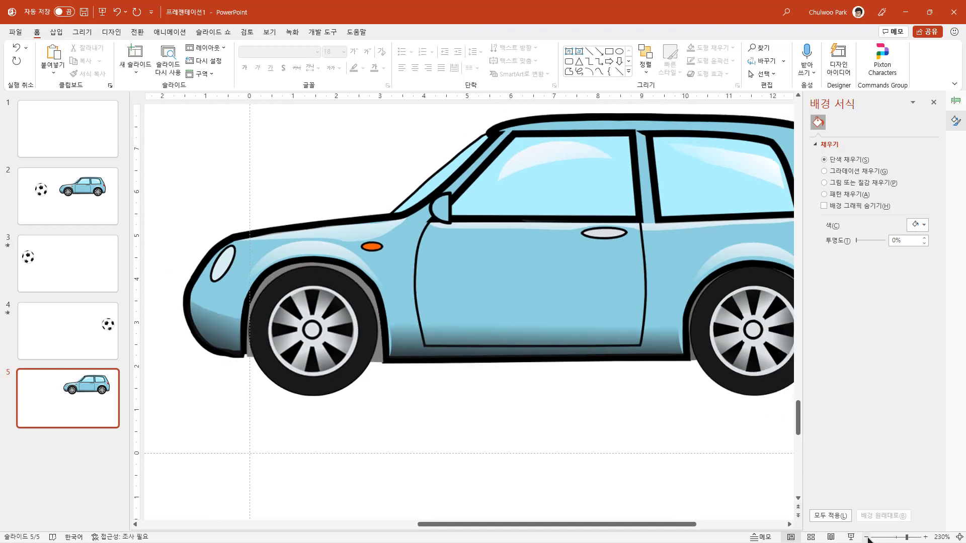
pyautogui.click(866, 537)
pyautogui.click(866, 537)
pyautogui.click(866, 537)
pyautogui.click(867, 537)
pyautogui.click(866, 537)
pyautogui.click(866, 536)
pyautogui.click(866, 536)
pyautogui.click(866, 537)
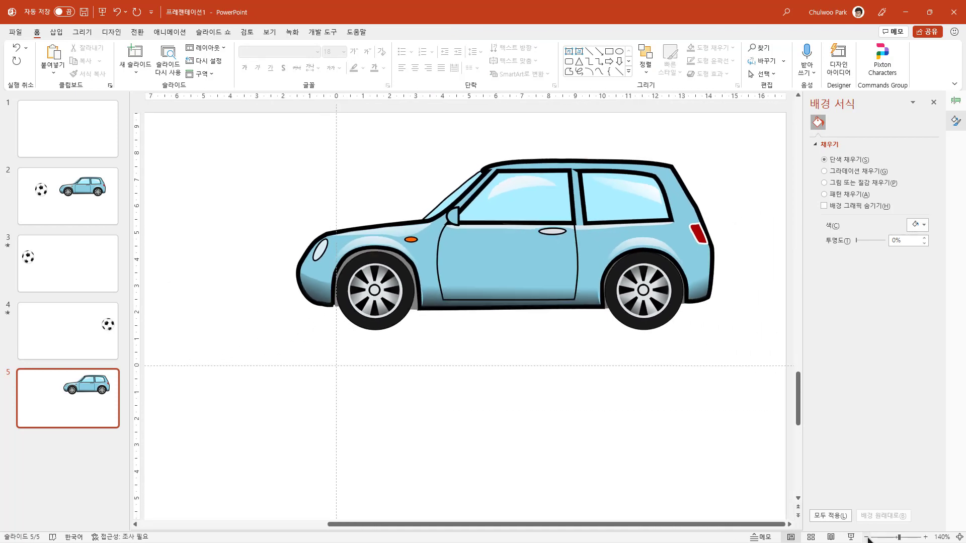
pyautogui.click(959, 537)
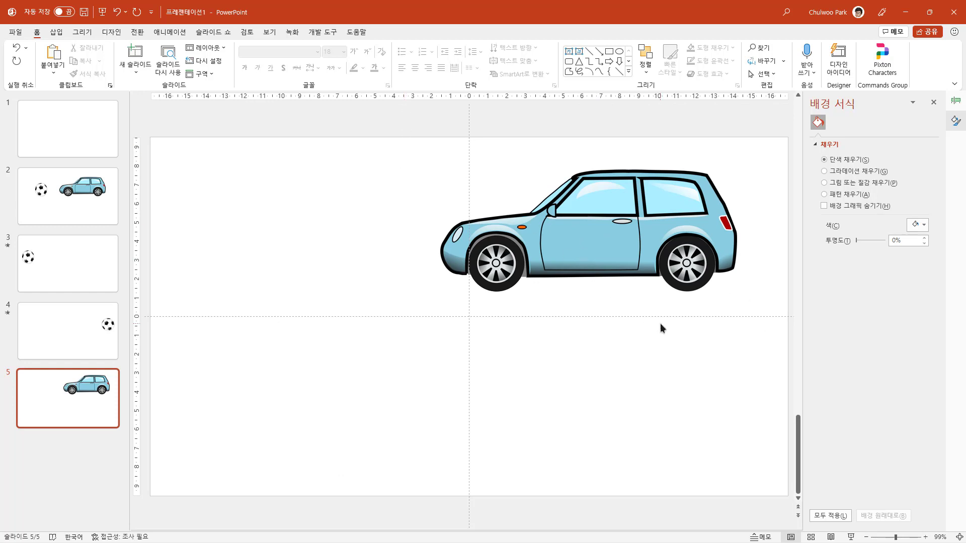
# Zoom out, drag the car just past the slide's right edge, then select the car and wheel together
pyautogui.click(596, 241)
pyautogui.moveTo(604, 248)
pyautogui.mouseDown()
pyautogui.moveTo(606, 261)
pyautogui.moveTo(694, 281)
pyautogui.mouseUp()
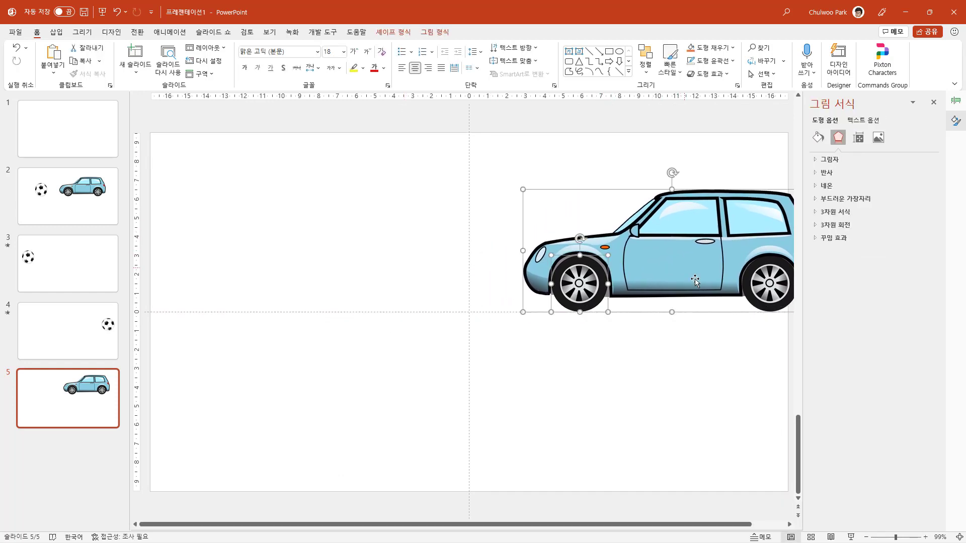
pyautogui.click(866, 537)
pyautogui.click(866, 537)
pyautogui.click(866, 537)
pyautogui.click(866, 538)
pyautogui.moveTo(590, 290); pyautogui.dragTo(737, 287)
pyautogui.moveTo(746, 286); pyautogui.dragTo(745, 286)
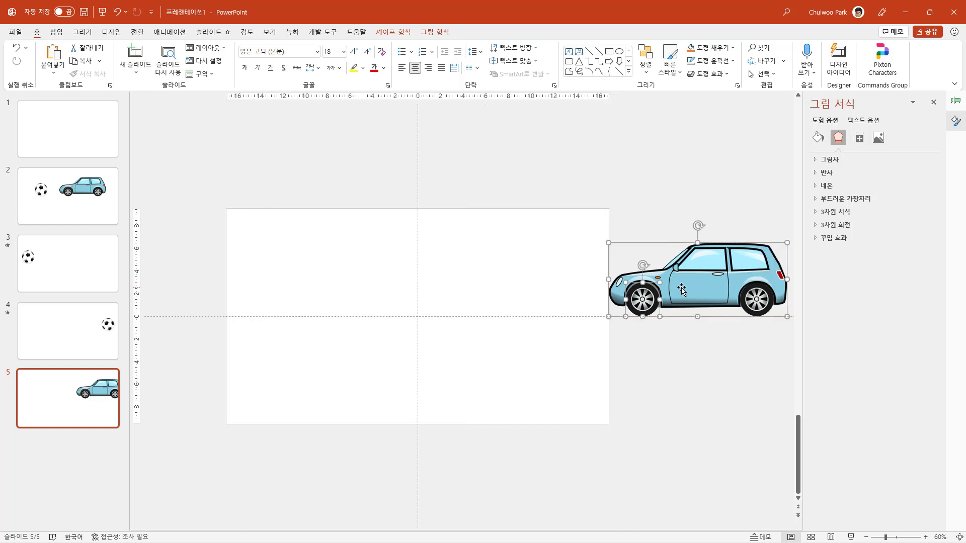
pyautogui.click(633, 372)
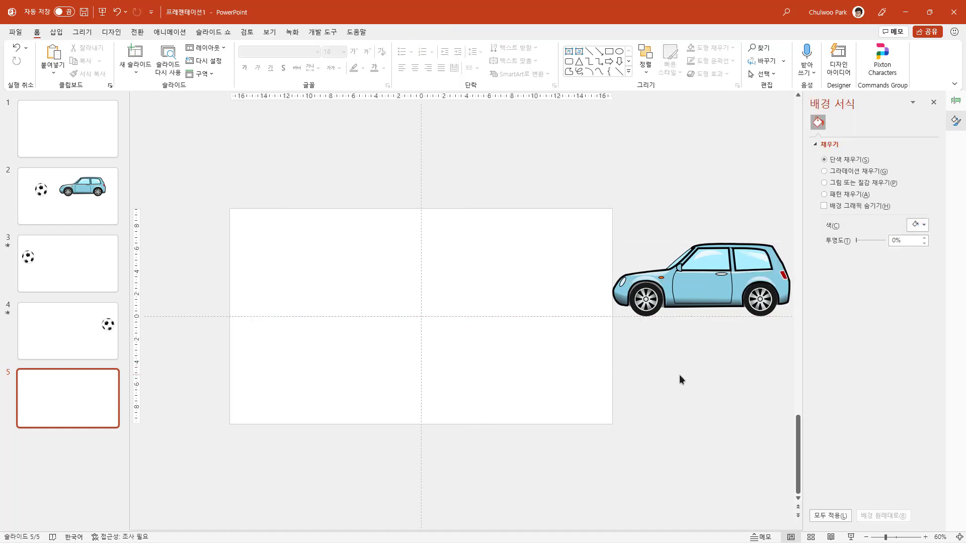
pyautogui.click(697, 296)
pyautogui.click(642, 300)
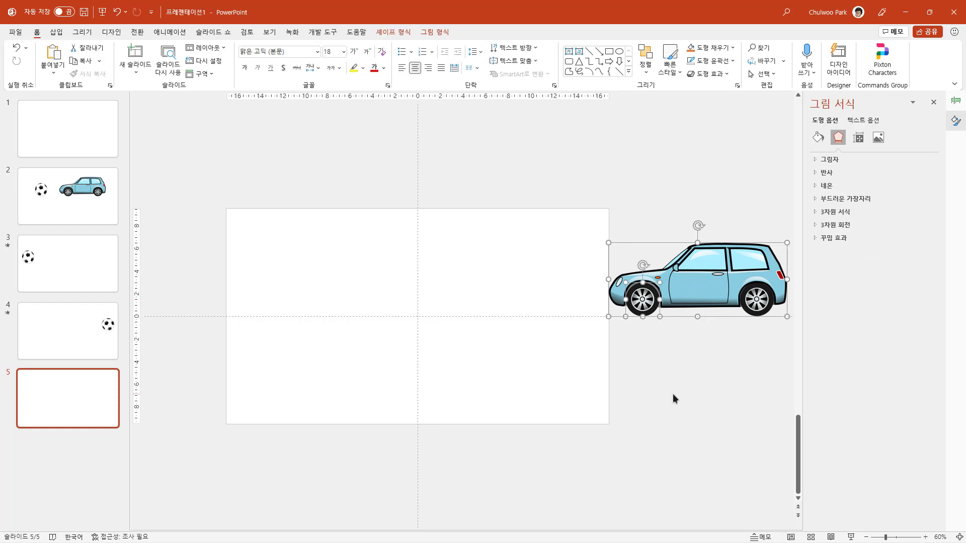
# Apply a Lines motion path and drag its end point left so it runs horizontally across the slide
pyautogui.click(170, 34)
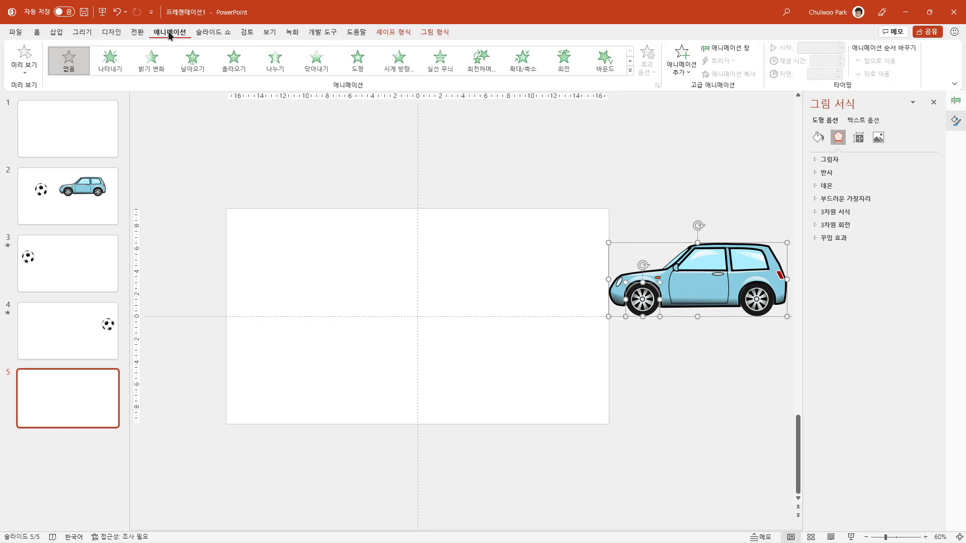
pyautogui.click(630, 71)
pyautogui.click(69, 295)
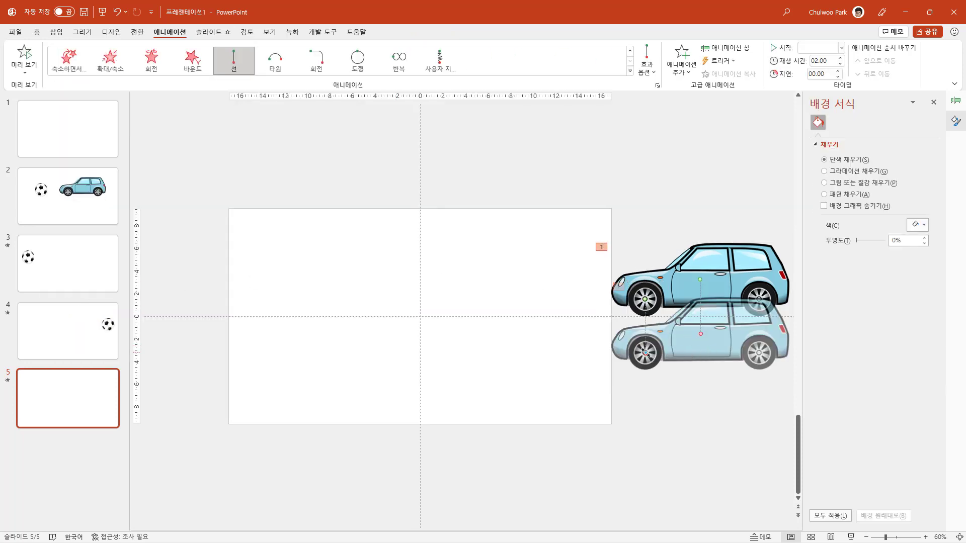
pyautogui.moveTo(646, 353); pyautogui.dragTo(287, 299)
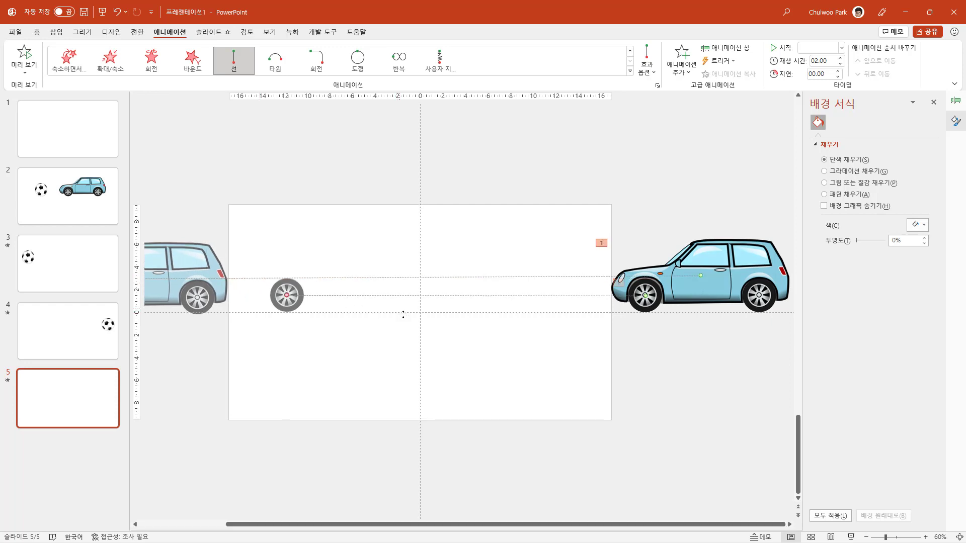
pyautogui.moveTo(532, 524); pyautogui.dragTo(272, 287)
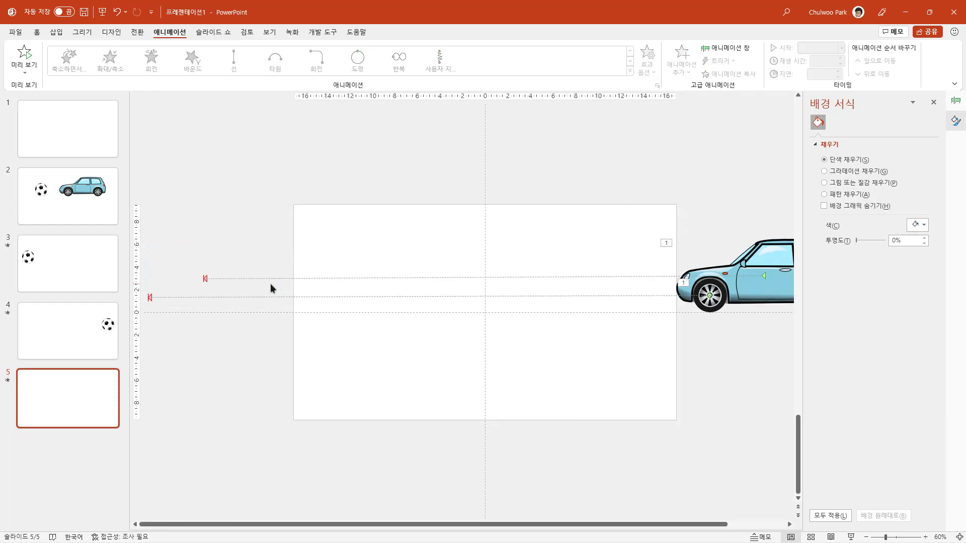
pyautogui.click(270, 283)
# Preview the drive-across in a slide show, then select the wheel's motion path and preview again
pyautogui.click(849, 536)
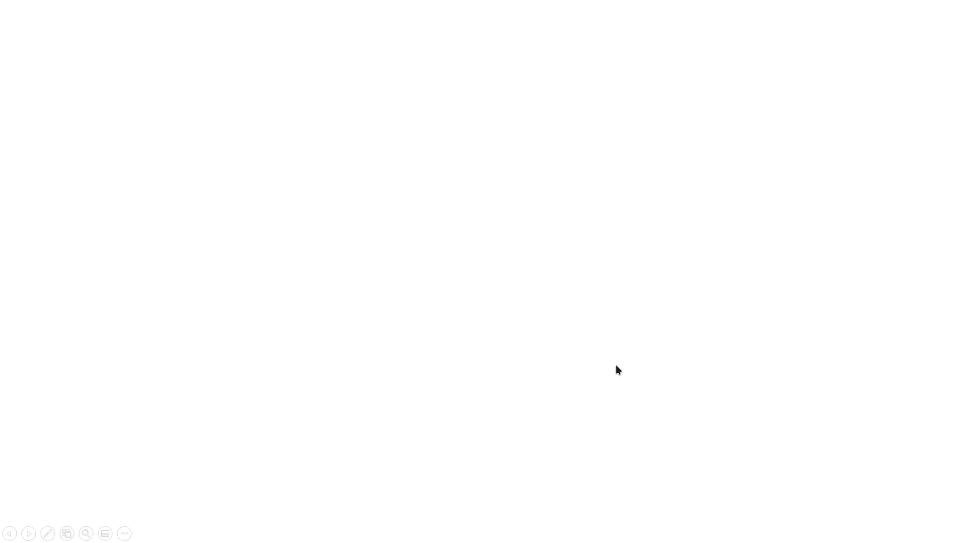
pyautogui.click(617, 366)
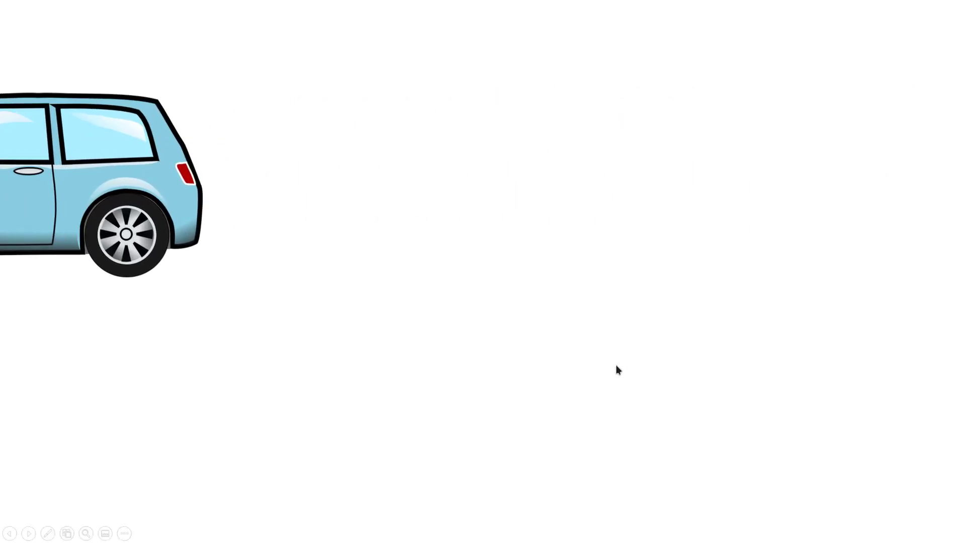
pyautogui.press('Escape')
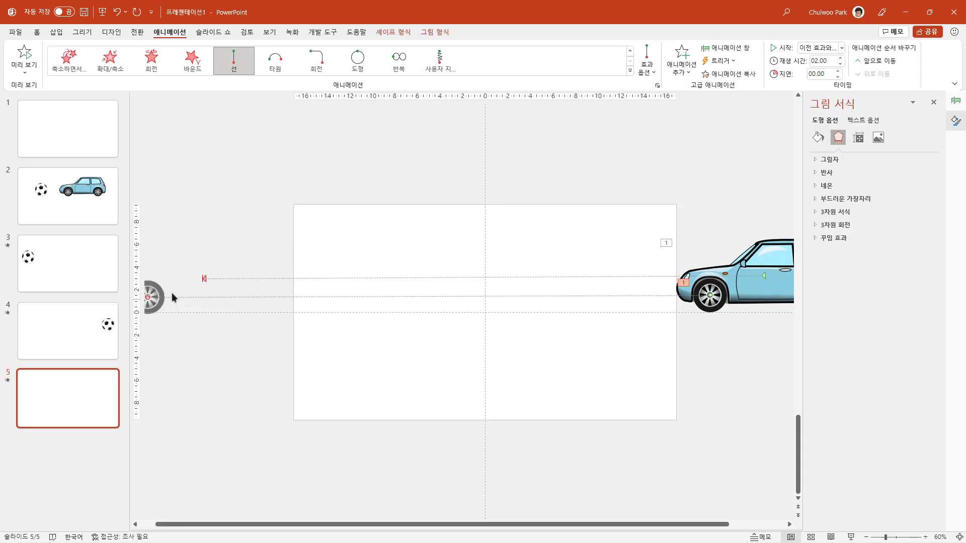
pyautogui.click(182, 272)
pyautogui.click(182, 297)
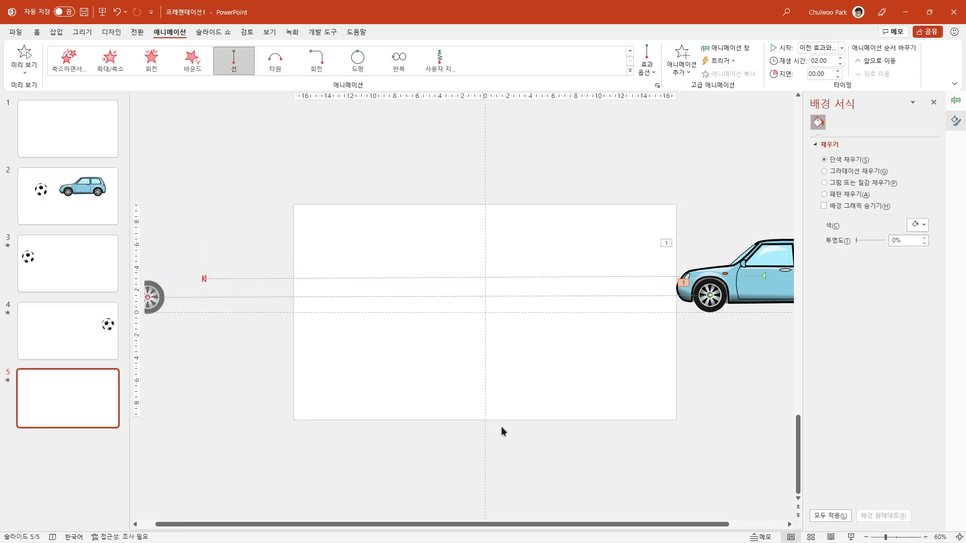
pyautogui.hotkey('shift', 'F5')
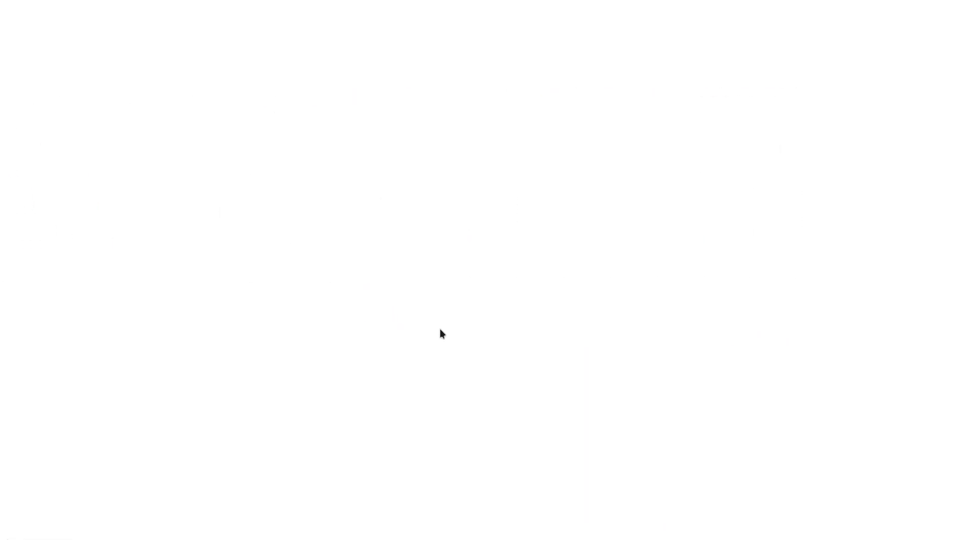
pyautogui.press('Escape')
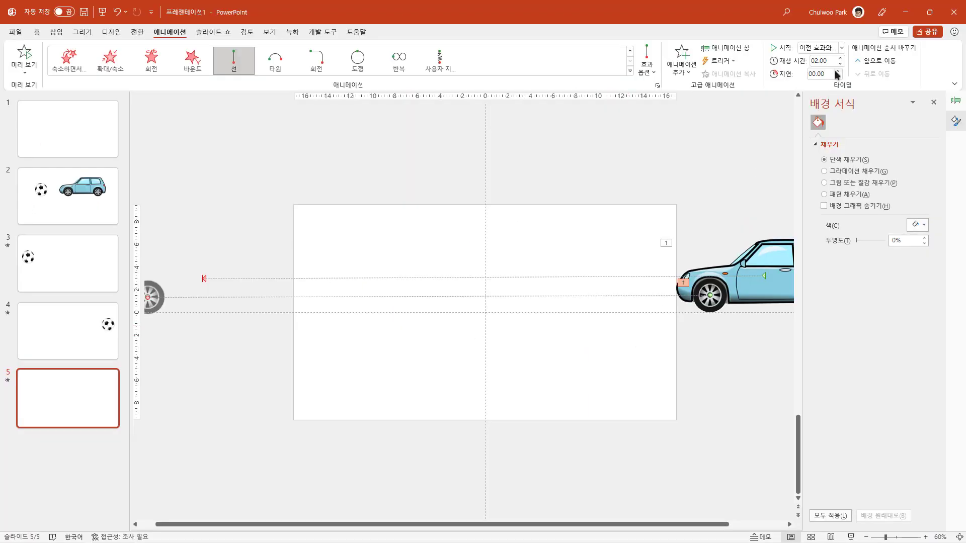
pyautogui.click(741, 247)
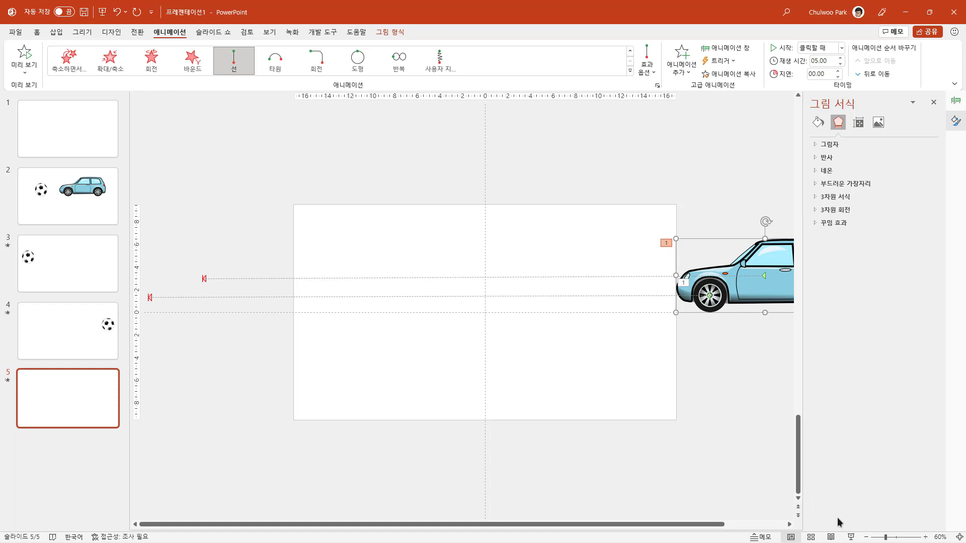
pyautogui.click(850, 536)
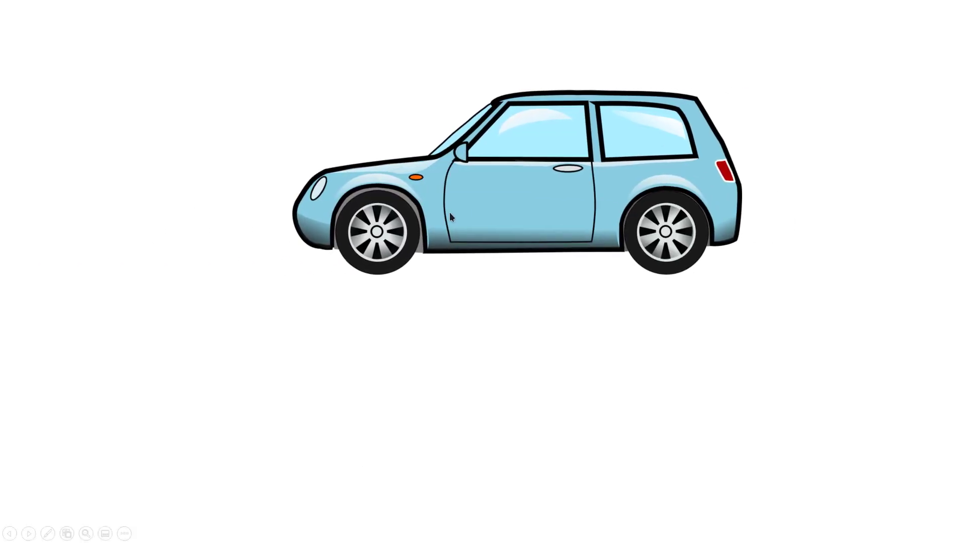
pyautogui.press('Escape')
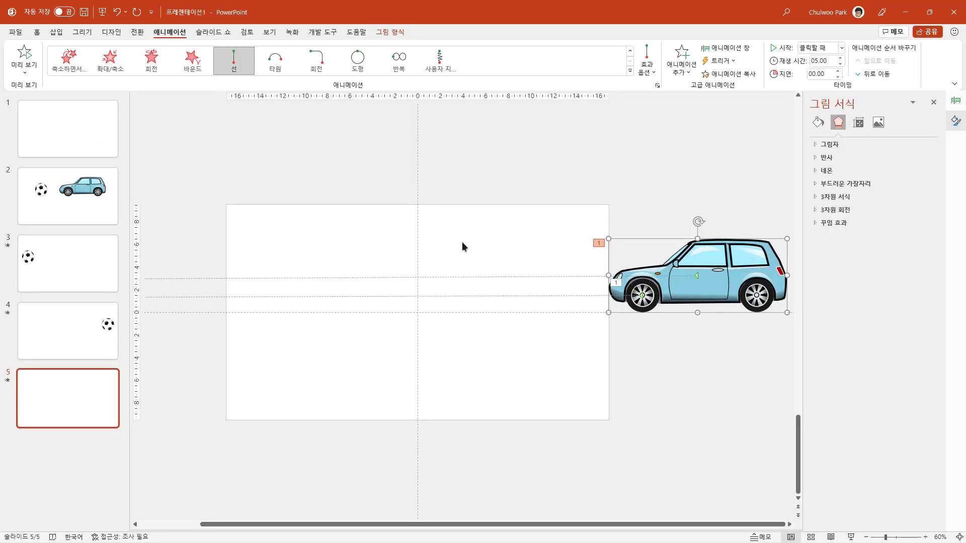
# Lengthen the front wheel's movement duration to 05.00 seconds and preview it in a slide show
pyautogui.click(637, 294)
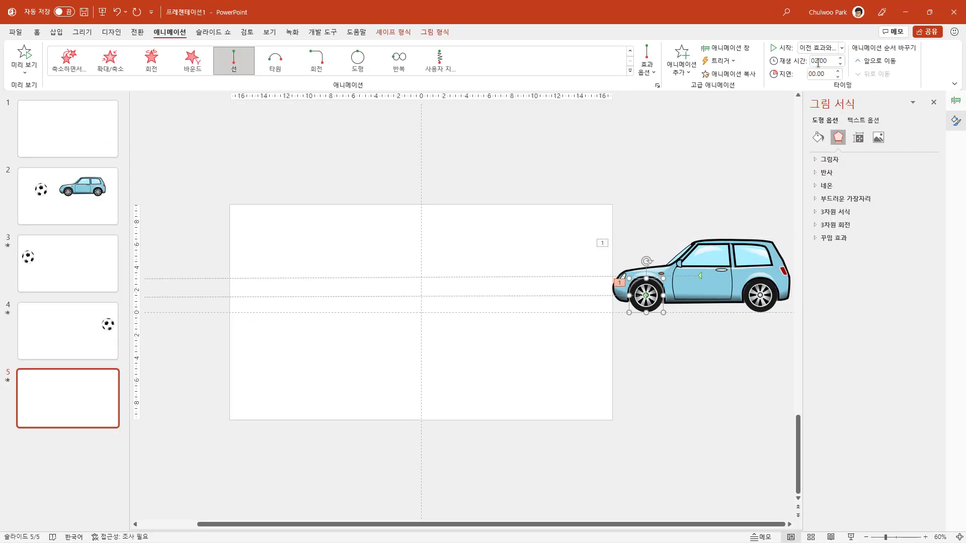
pyautogui.click(840, 58)
pyautogui.click(851, 536)
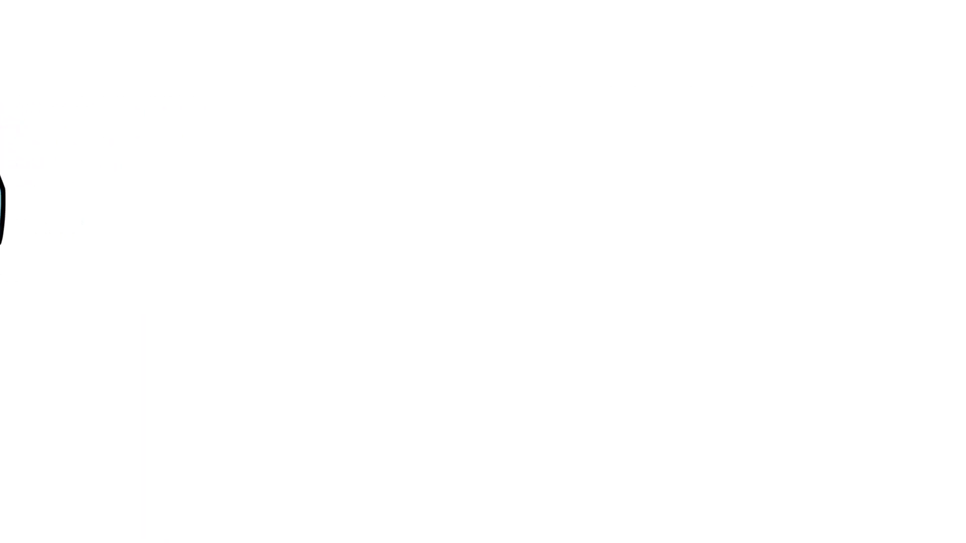
pyautogui.press('Escape')
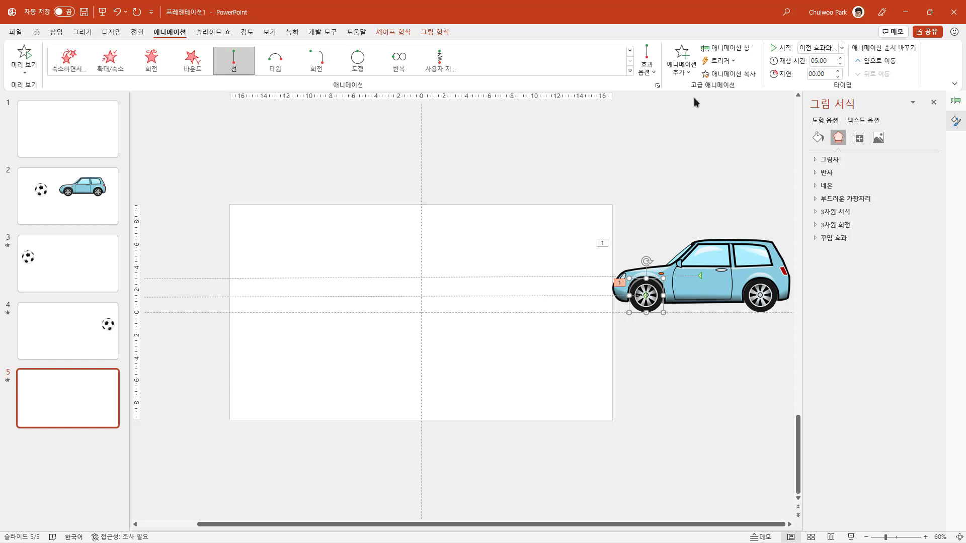
# Add a Spin emphasis to the front wheel set to start With Previous, then preview it
pyautogui.click(680, 71)
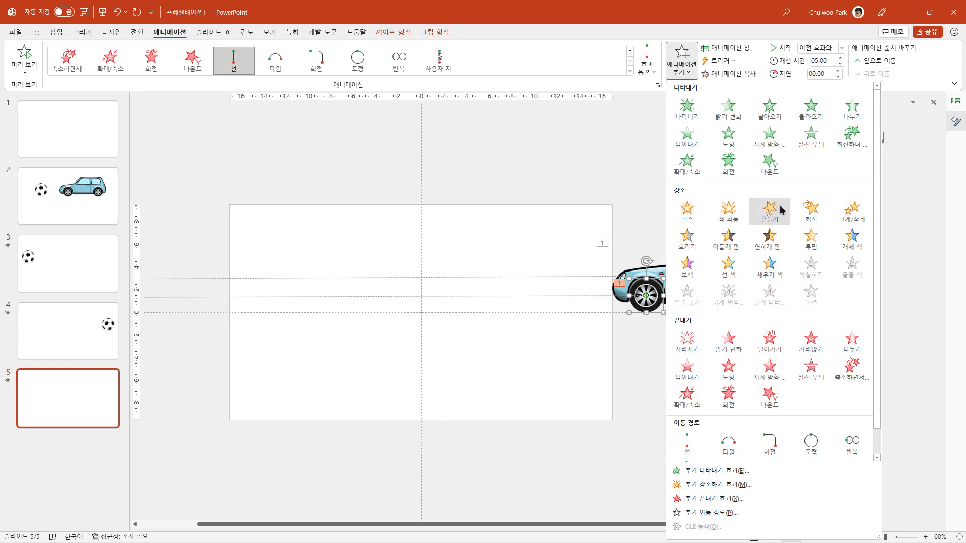
pyautogui.click(811, 214)
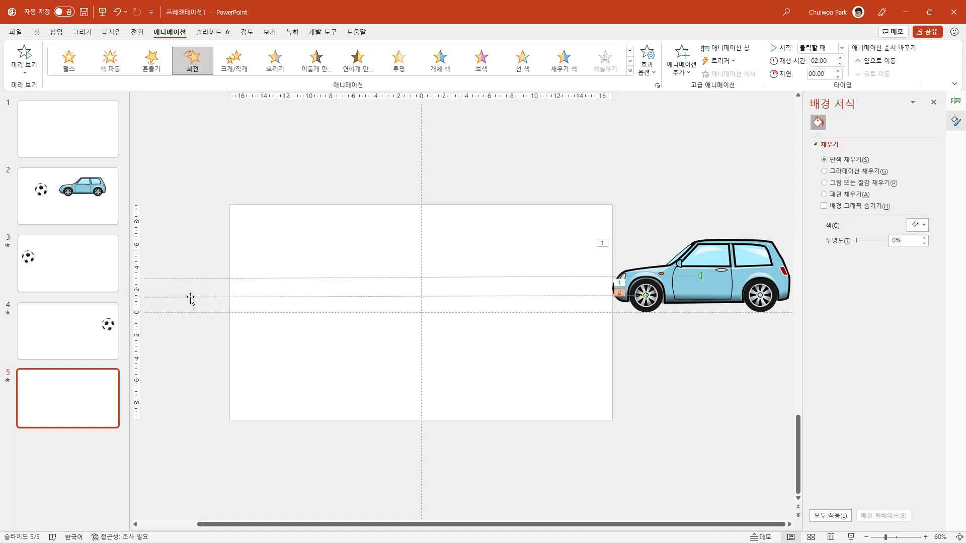
pyautogui.click(841, 49)
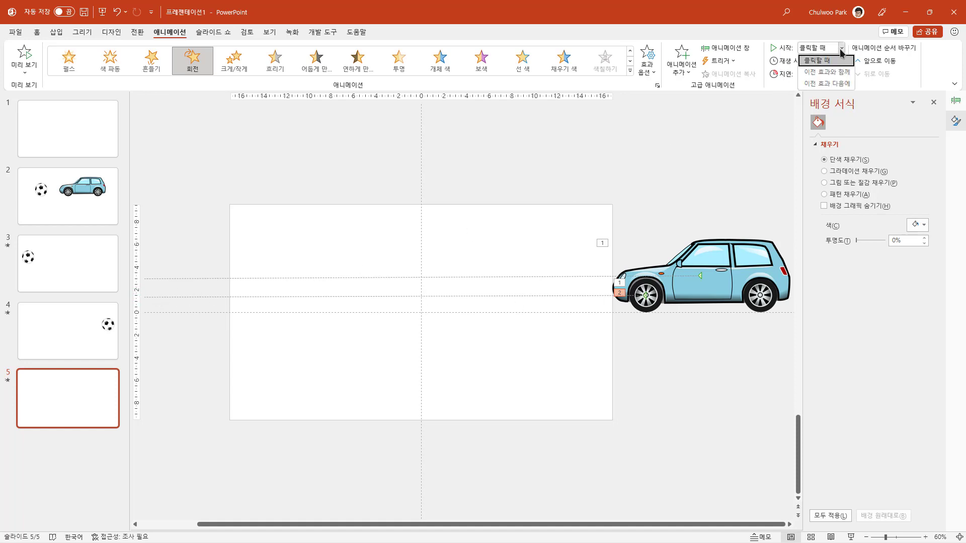
pyautogui.click(839, 73)
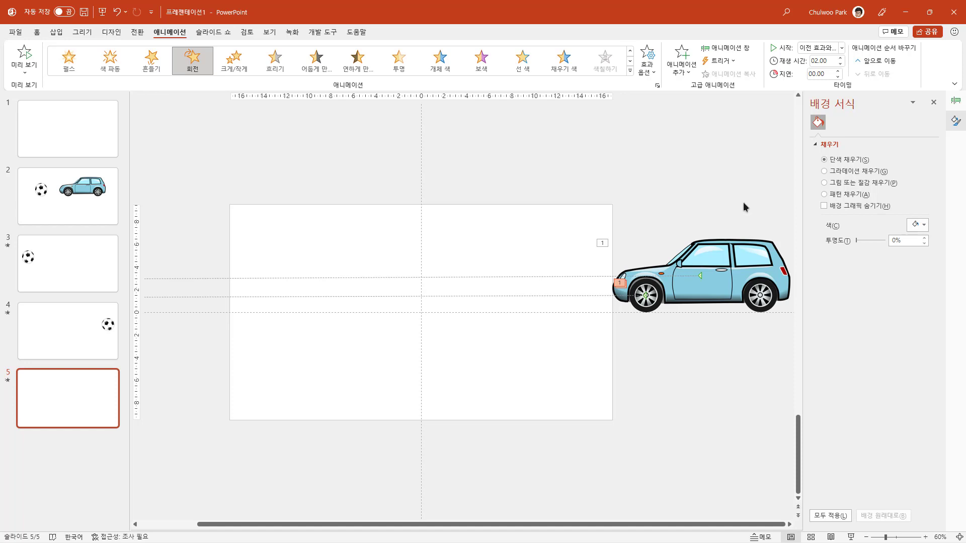
pyautogui.click(850, 537)
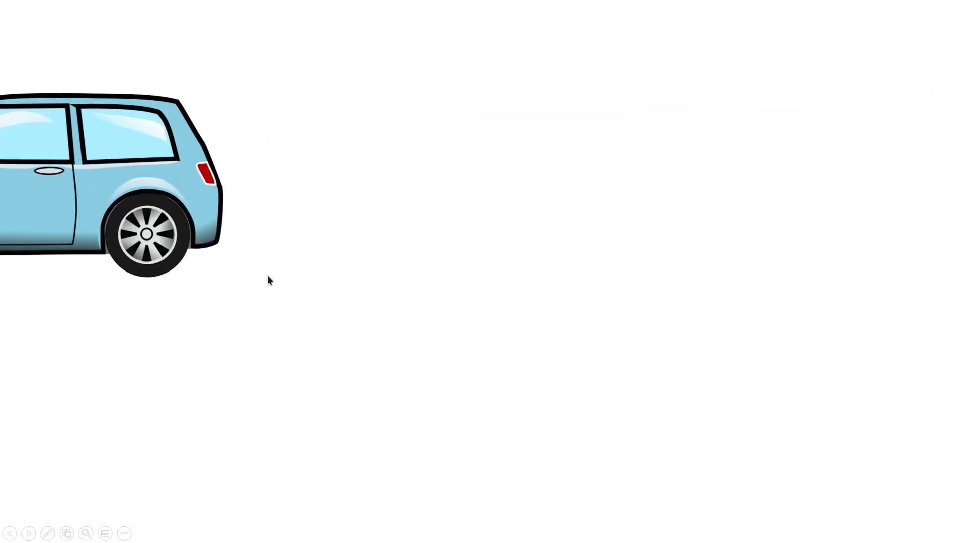
pyautogui.press('Escape')
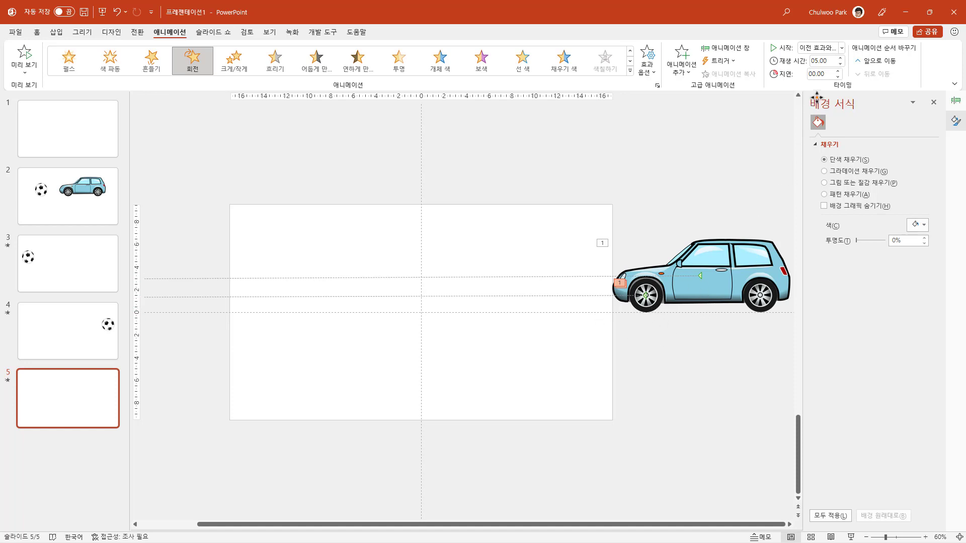
# Set the wheel's Spin amount to Counterclockwise 360° via the Animation Pane, then start the slide show
pyautogui.click(718, 48)
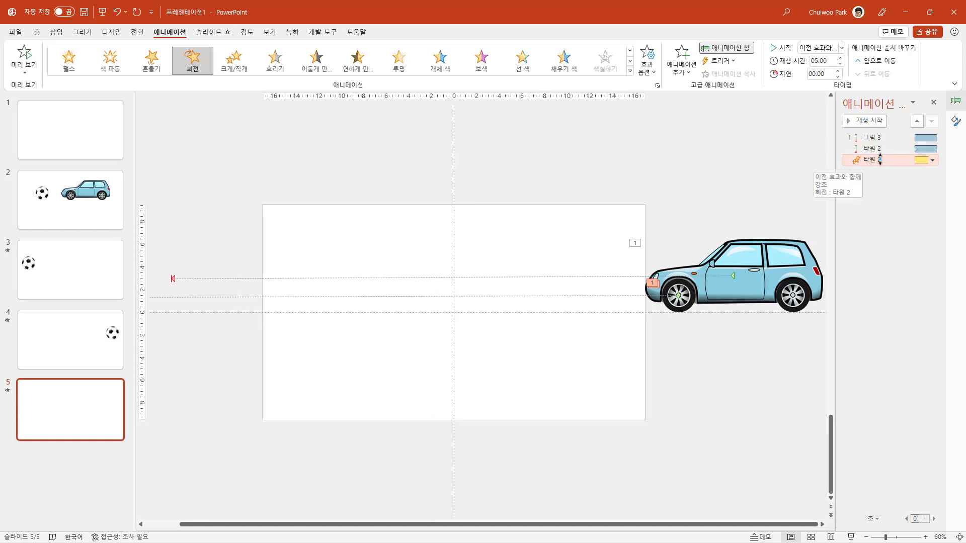
pyautogui.click(932, 160)
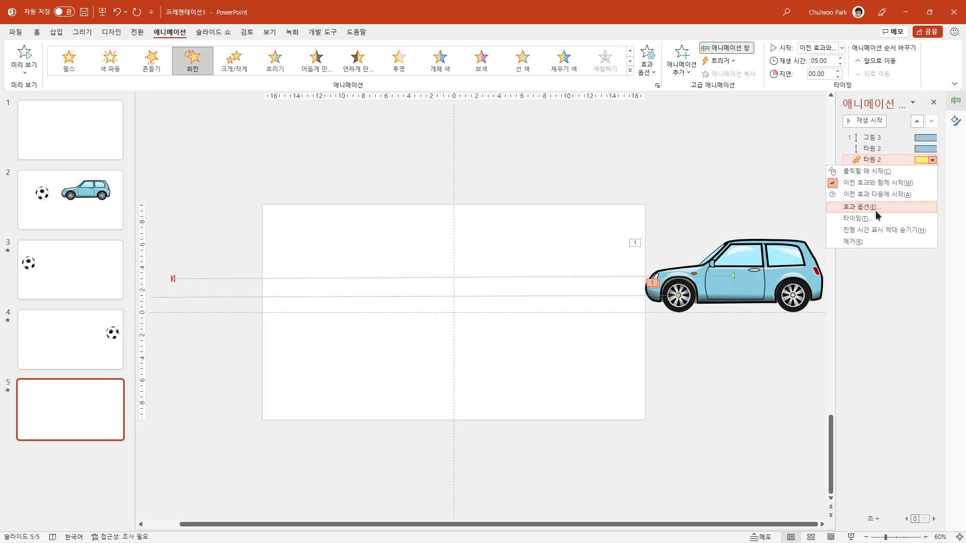
pyautogui.click(875, 210)
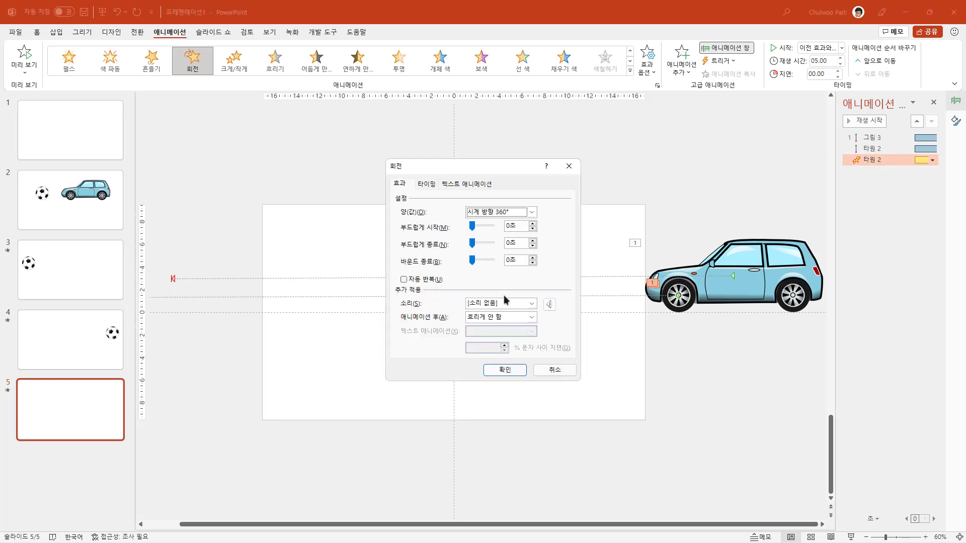
pyautogui.click(530, 213)
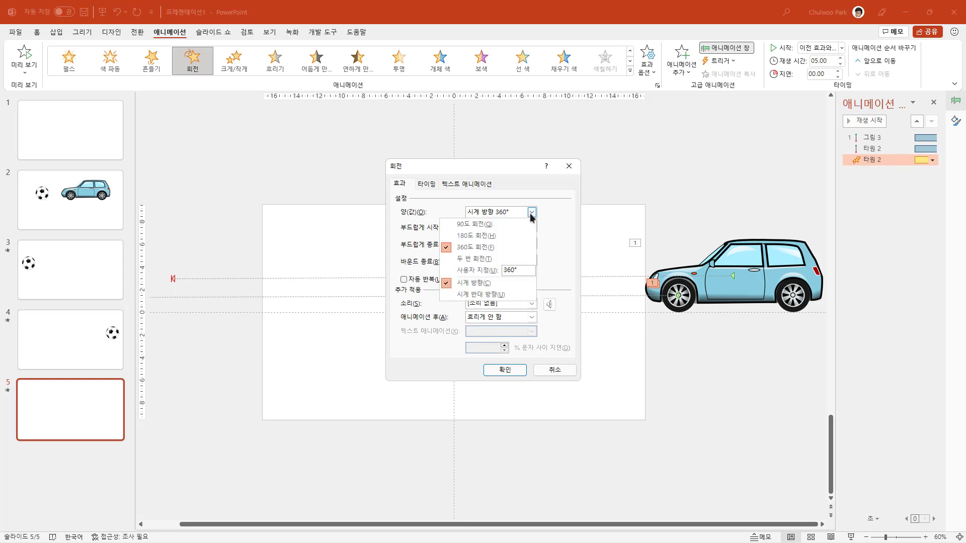
pyautogui.click(483, 294)
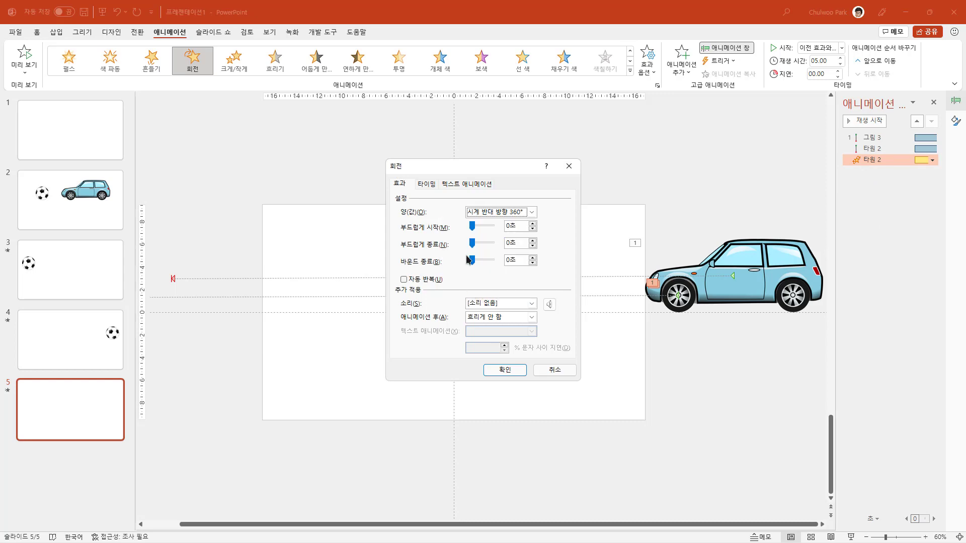
pyautogui.click(505, 370)
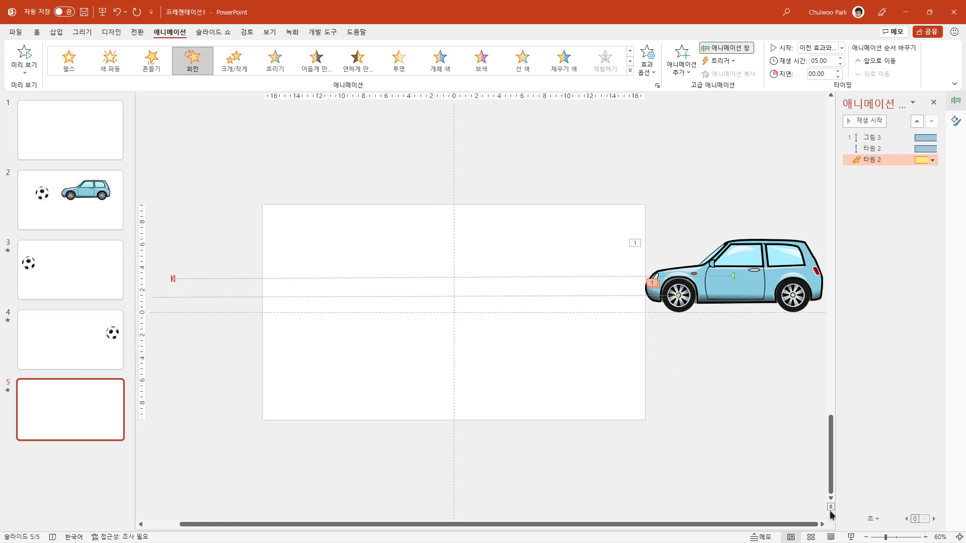
pyautogui.click(850, 538)
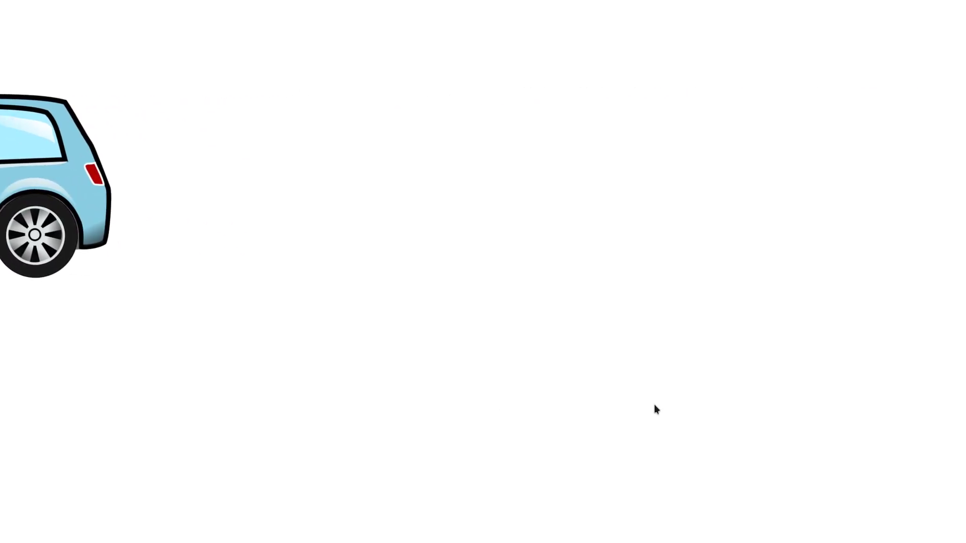
# Duplicate the animated front wheel and place the copy over the car's rear wheel
pyautogui.press('Escape')
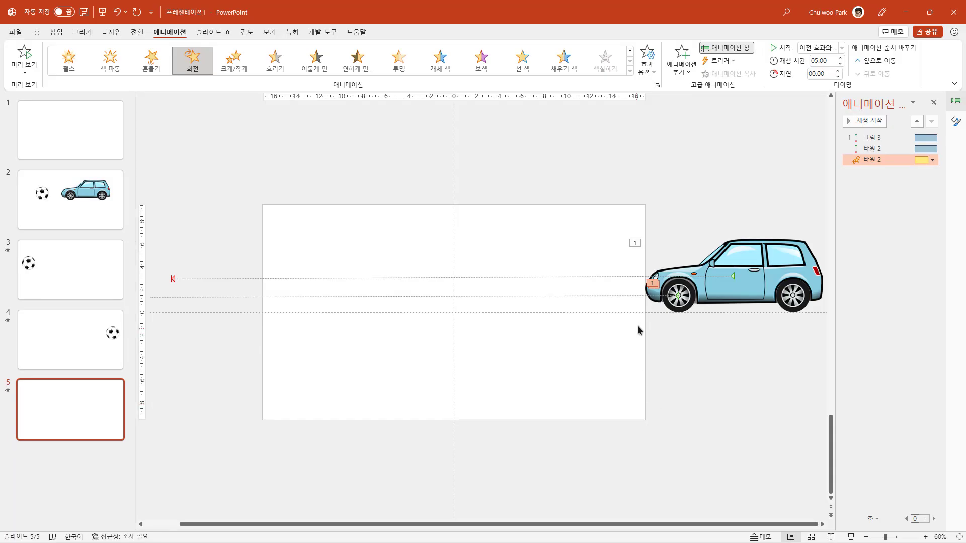
pyautogui.click(684, 303)
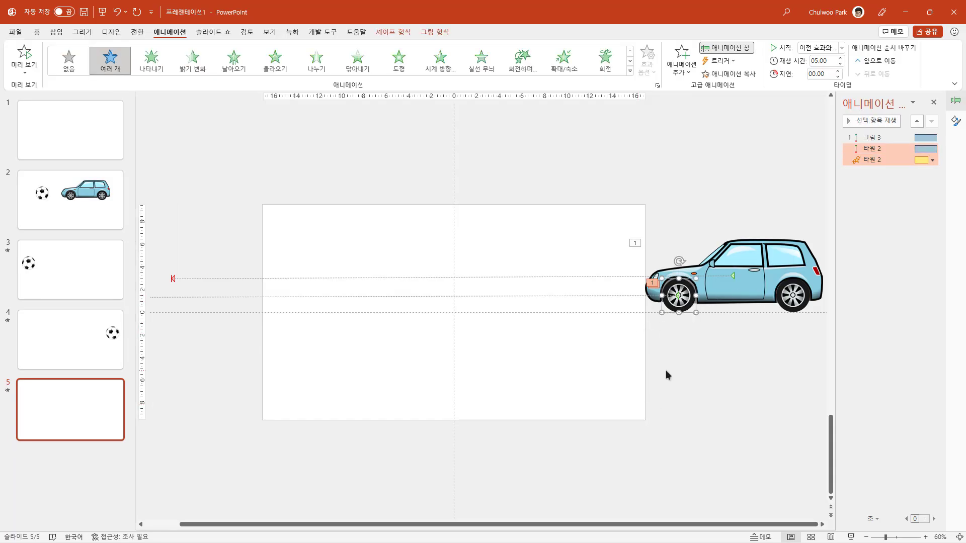
pyautogui.hotkey('ctrl', 'd')
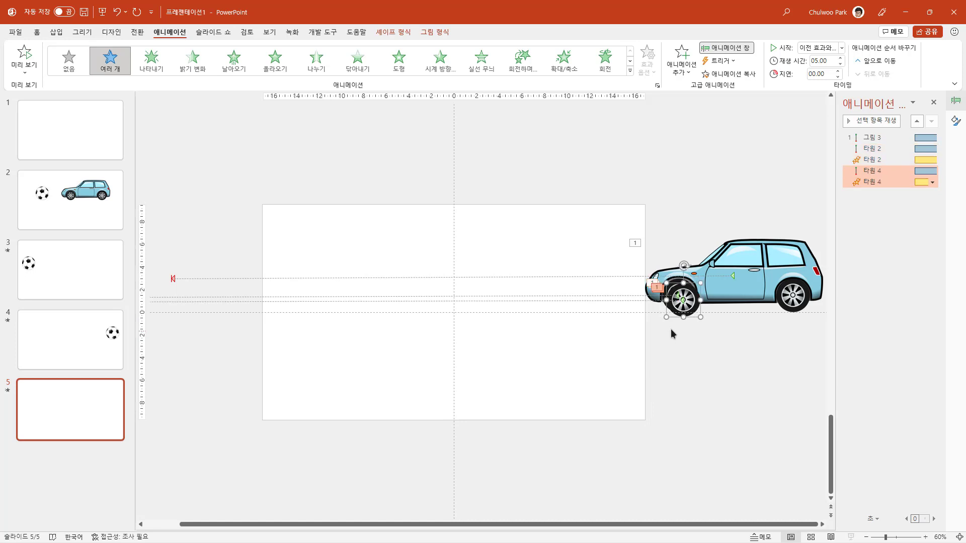
pyautogui.moveTo(676, 302)
pyautogui.mouseDown()
pyautogui.moveTo(756, 319)
pyautogui.moveTo(785, 305)
pyautogui.mouseUp()
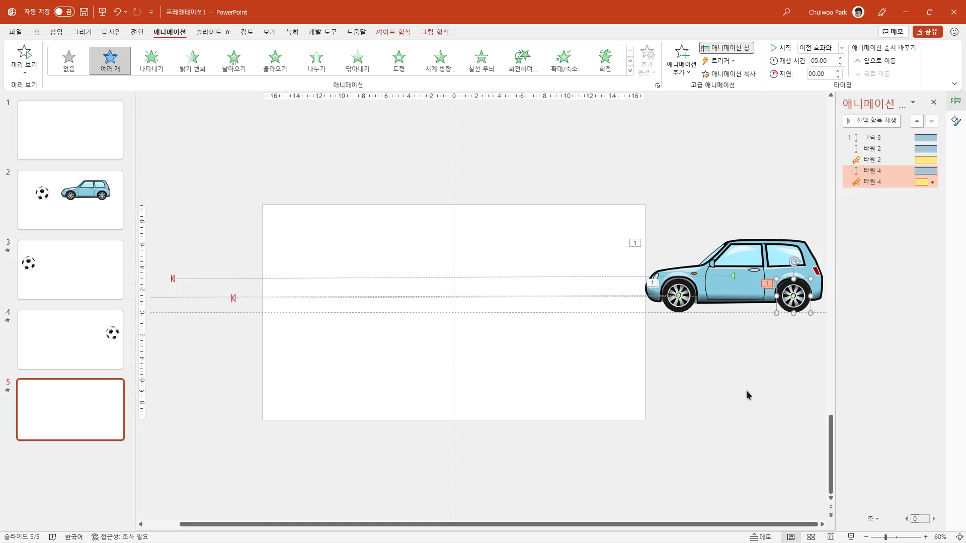
pyautogui.click(850, 536)
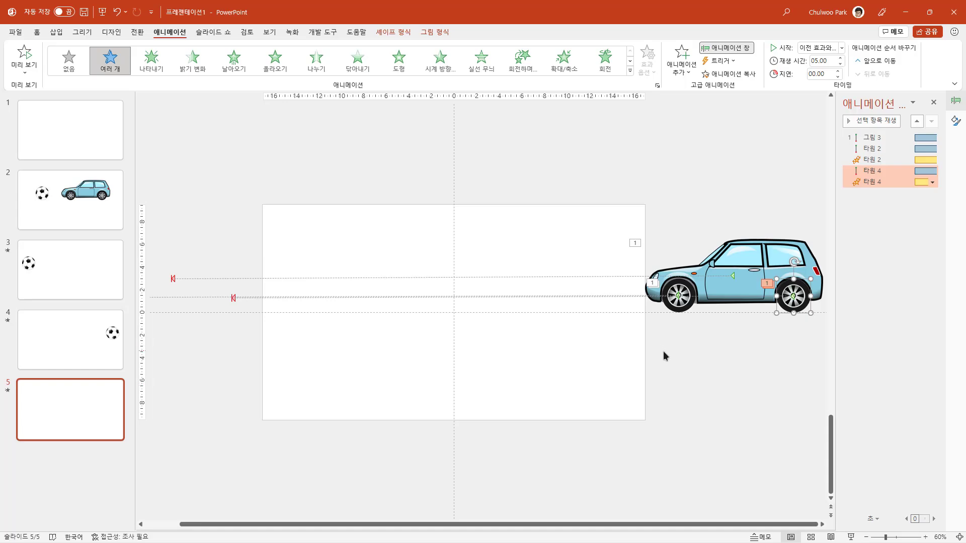
pyautogui.click(725, 372)
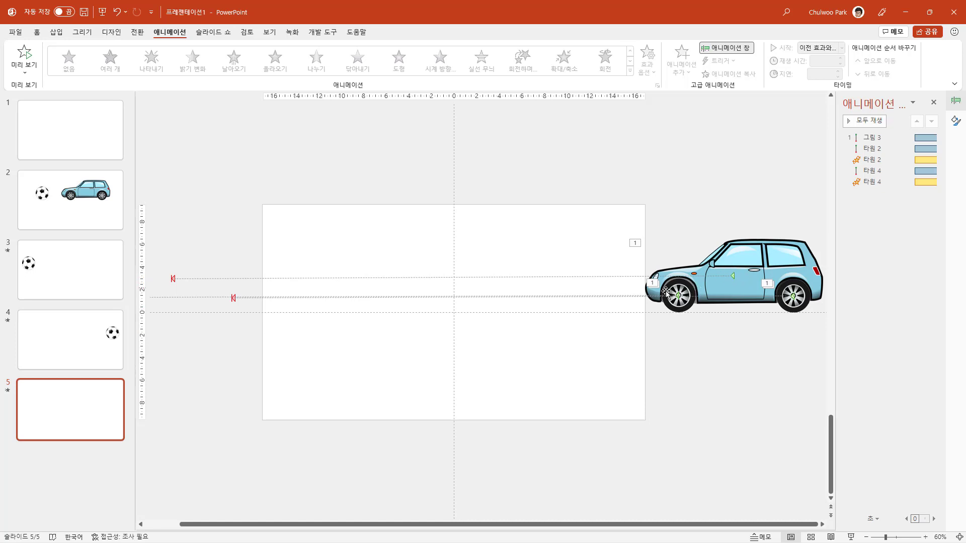
pyautogui.click(850, 538)
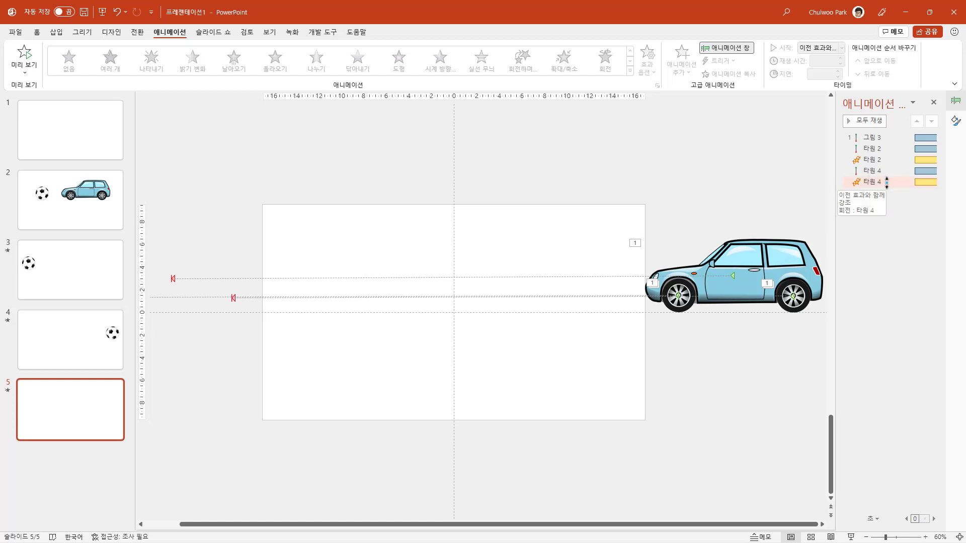
pyautogui.click(932, 182)
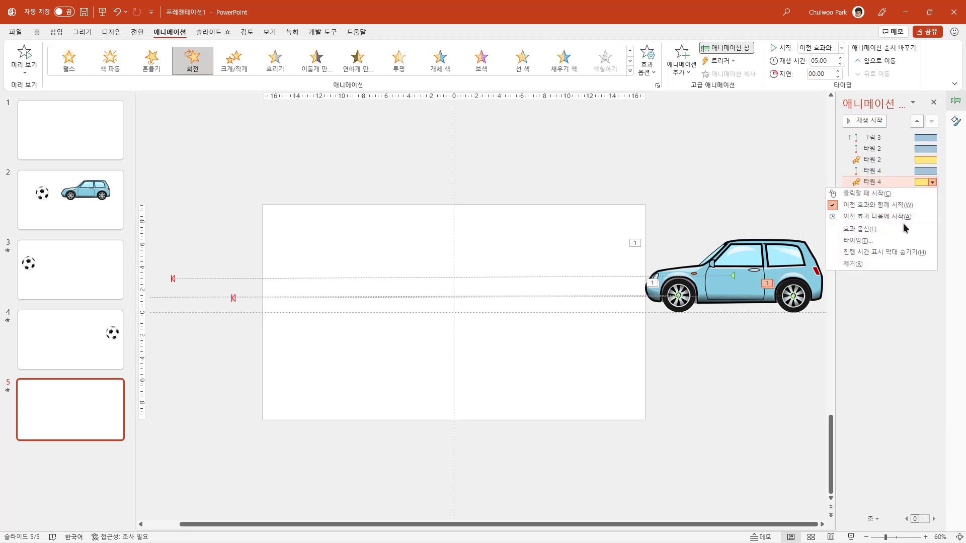
pyautogui.click(896, 235)
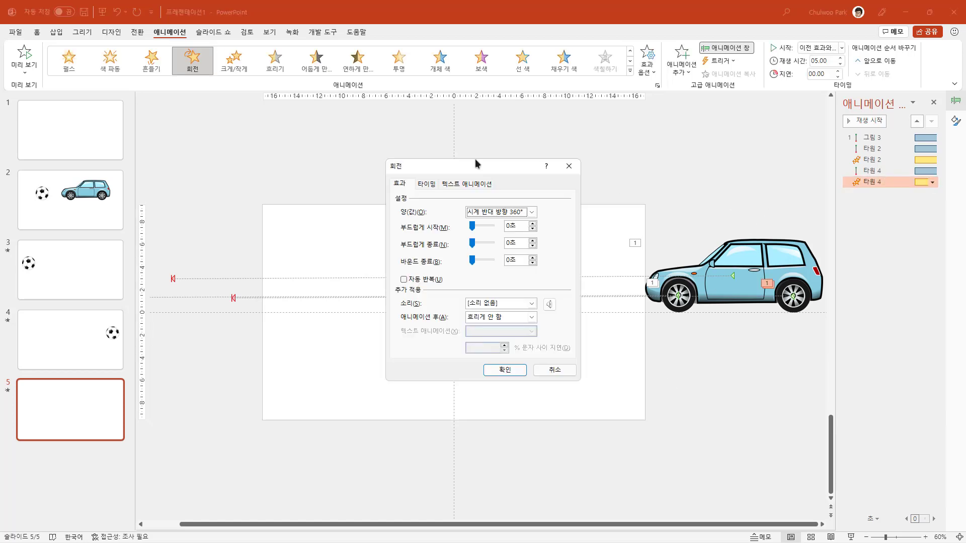
pyautogui.click(432, 186)
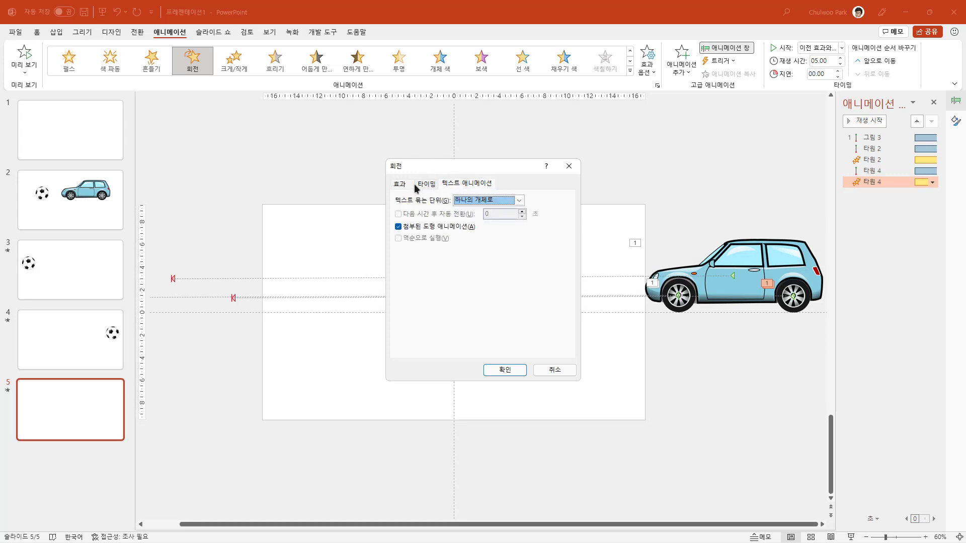
pyautogui.click(399, 185)
pyautogui.click(550, 372)
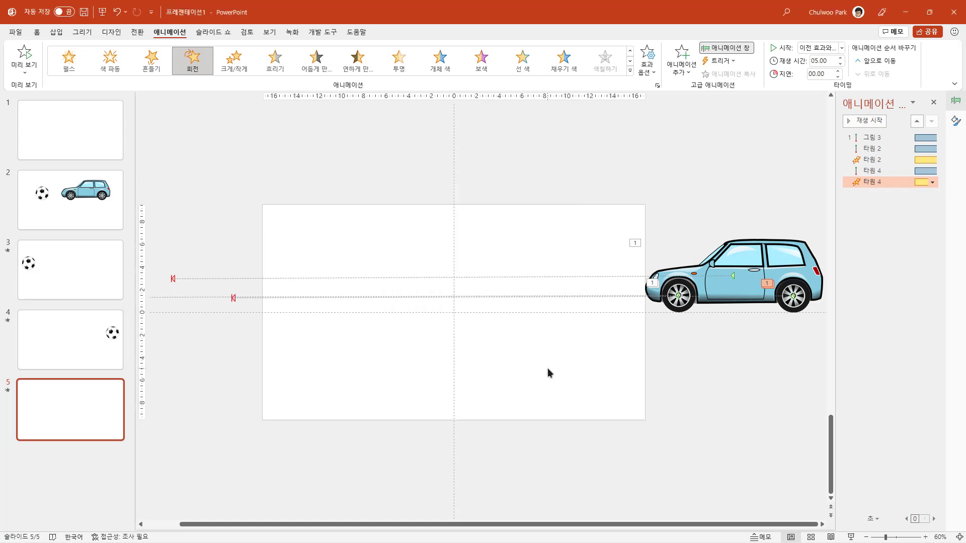